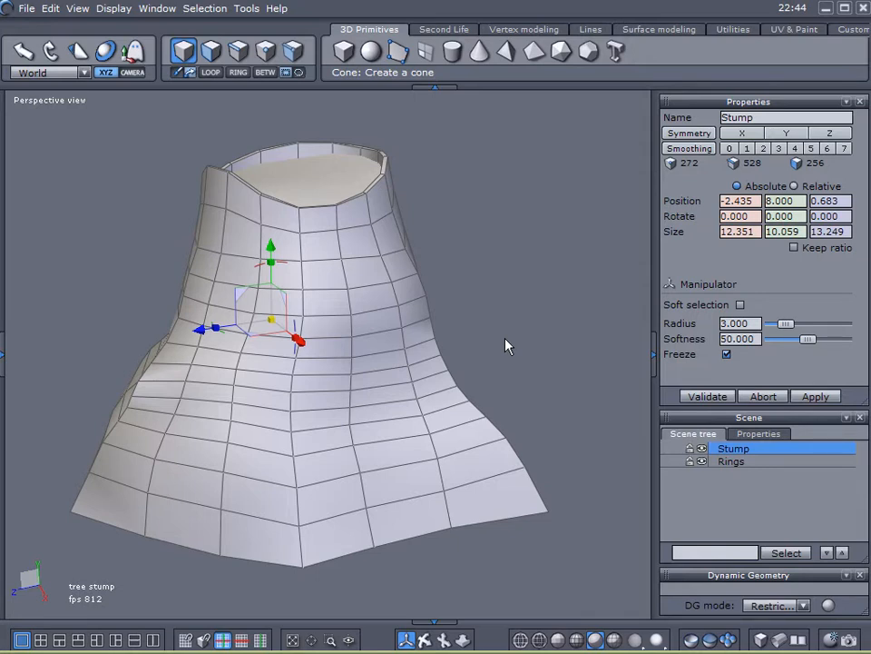
- Hide the Rings object, duplicate the Stump, and hide the original while keeping the copy visible and selected
{"action": "left_click", "coordinate": [703, 461]}
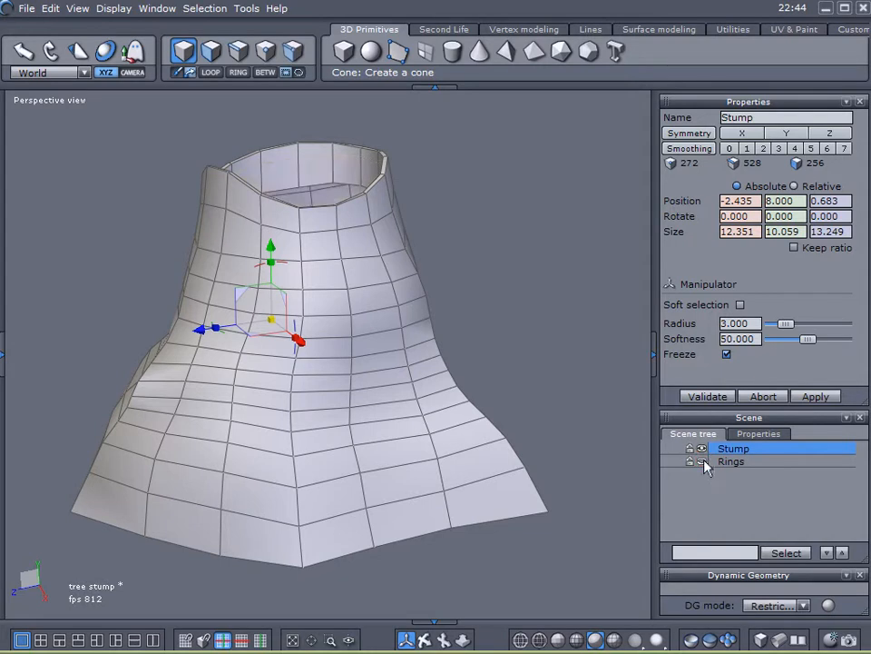
{"action": "key", "text": "ctrl+d"}
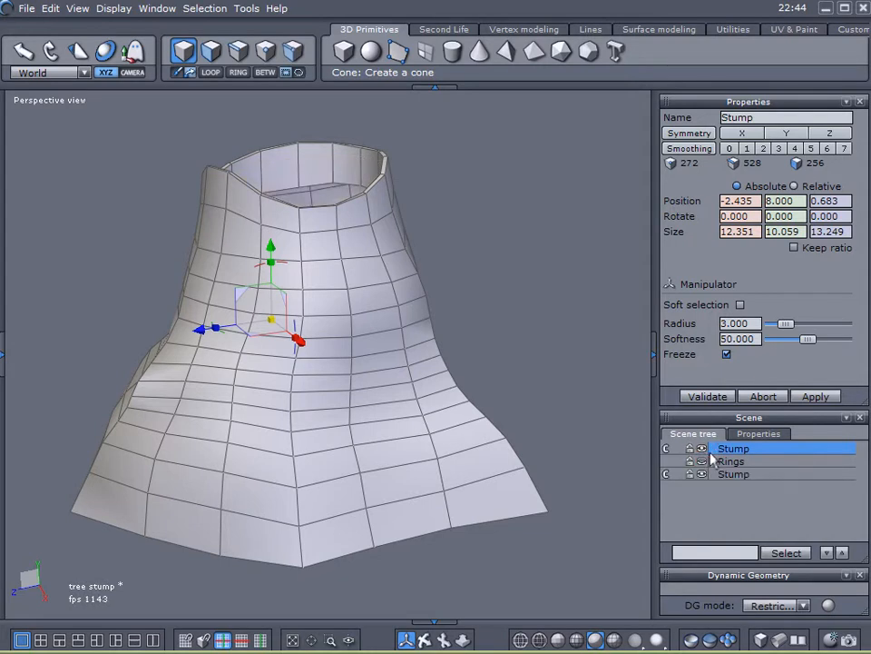
{"action": "left_click", "coordinate": [702, 449]}
{"action": "left_click", "coordinate": [703, 475]}
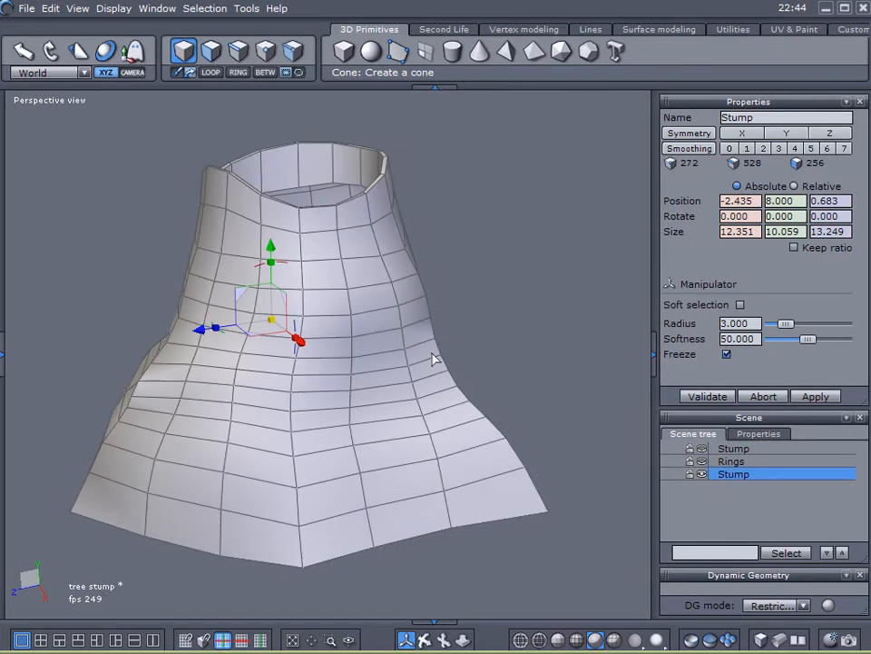
- Select the edge loops running around the top rim and inner wall base of the Stump copy
{"action": "scroll", "coordinate": [336, 153], "scroll_direction": "up", "scroll_amount": 3}
{"action": "right_click_drag", "start_coordinate": [385, 201], "coordinate": [448, 227], "text": "alt"}
{"action": "left_click_drag", "start_coordinate": [385, 237], "coordinate": [359, 255], "text": "alt"}
{"action": "left_click", "coordinate": [238, 51]}
{"action": "left_click", "coordinate": [308, 166]}
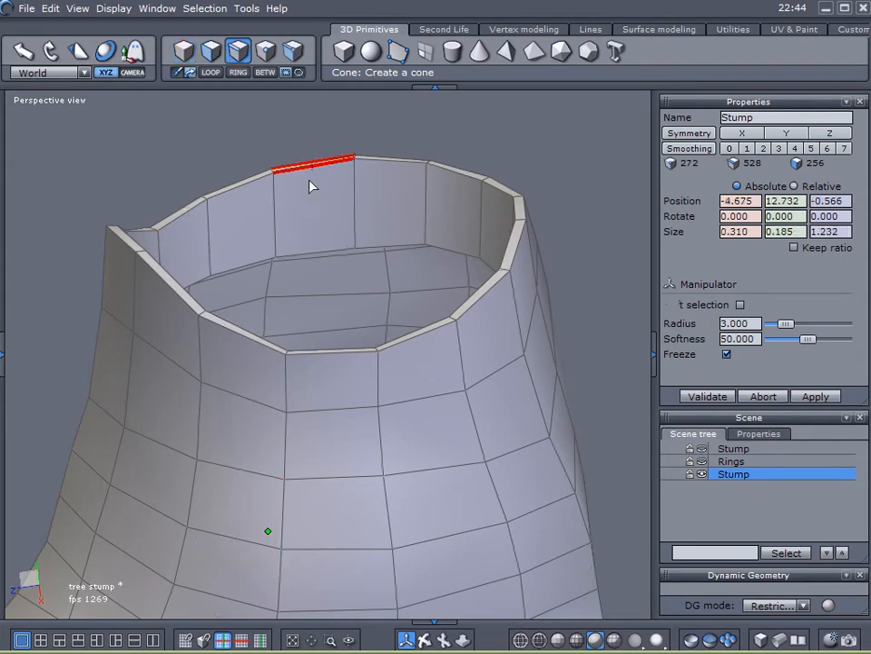
{"action": "left_click", "coordinate": [311, 253], "text": "shift"}
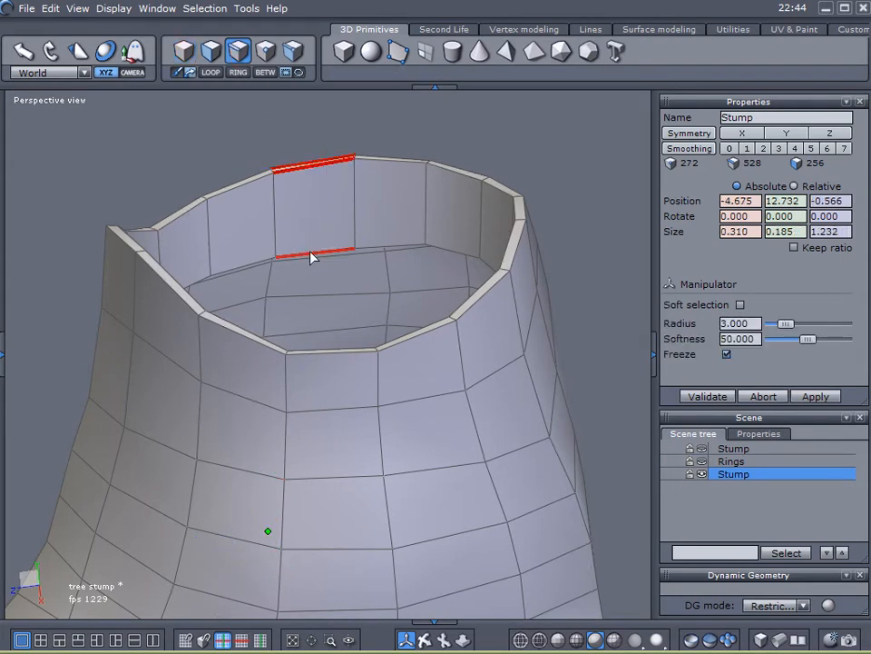
{"action": "left_click", "coordinate": [210, 72]}
- Flatten the selected rim loops vertically to about 0.084 and raise them to a Y position of about 12.907
{"action": "left_click_drag", "start_coordinate": [312, 372], "coordinate": [296, 283], "text": "alt"}
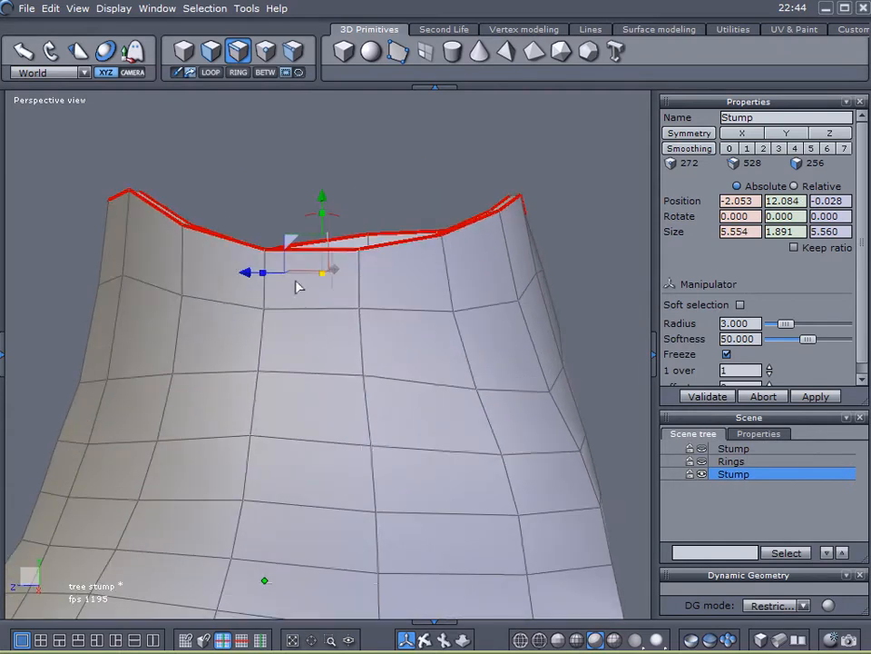
{"action": "left_click_drag", "start_coordinate": [321, 214], "coordinate": [295, 278]}
{"action": "key", "text": "ctrl+z"}
{"action": "left_click_drag", "start_coordinate": [329, 224], "coordinate": [327, 267]}
{"action": "left_click_drag", "start_coordinate": [325, 191], "coordinate": [355, 210]}
{"action": "left_click_drag", "start_coordinate": [323, 153], "coordinate": [285, 282]}
- Select the edge loop on the lower inside of the rim and lower it to a Y position of about 11.442
{"action": "scroll", "coordinate": [230, 201], "scroll_direction": "up", "scroll_amount": 5}
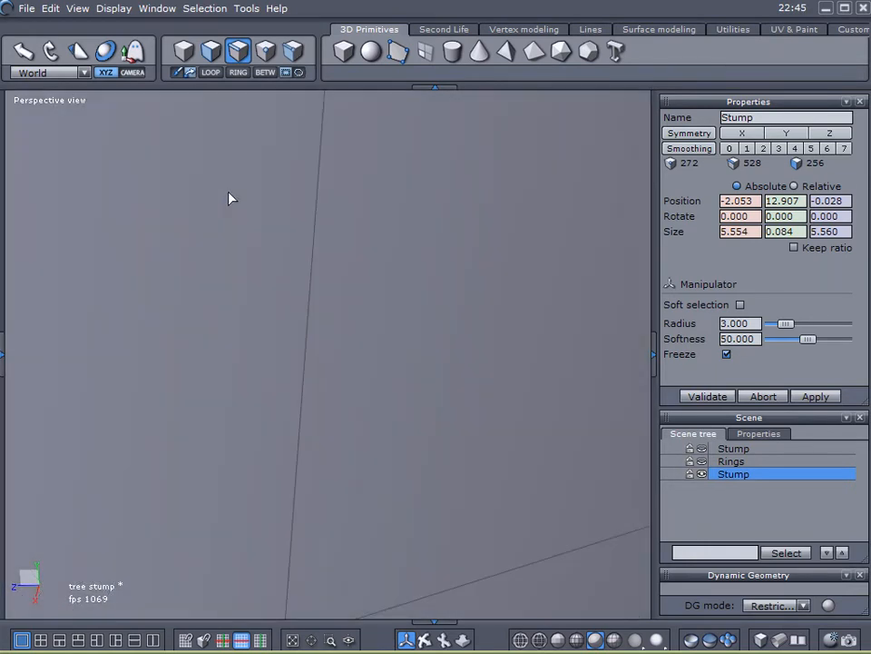
{"action": "scroll", "coordinate": [230, 201], "scroll_direction": "down", "scroll_amount": 4}
{"action": "left_click", "coordinate": [197, 170]}
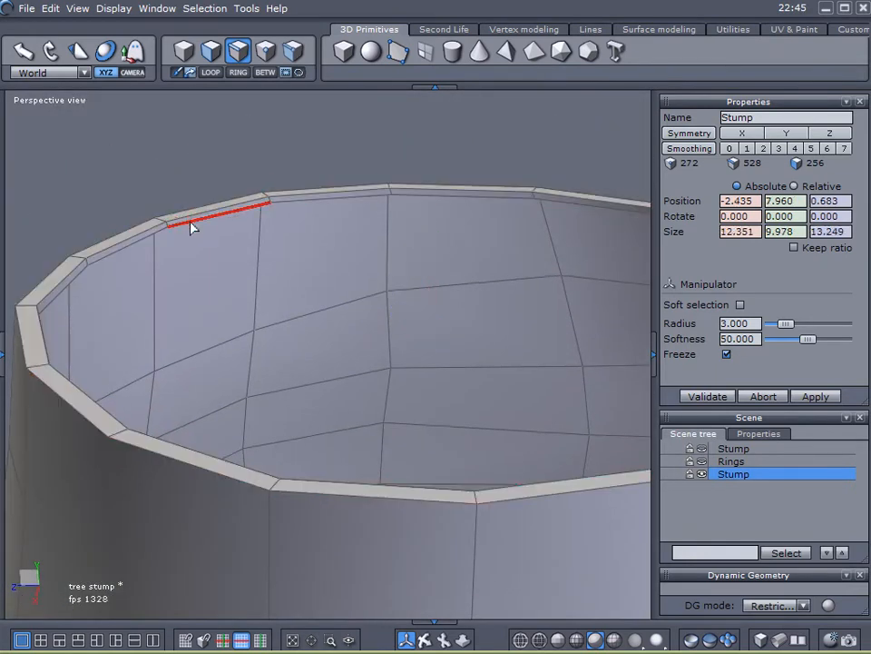
{"action": "left_click", "coordinate": [189, 222]}
{"action": "left_click", "coordinate": [209, 75]}
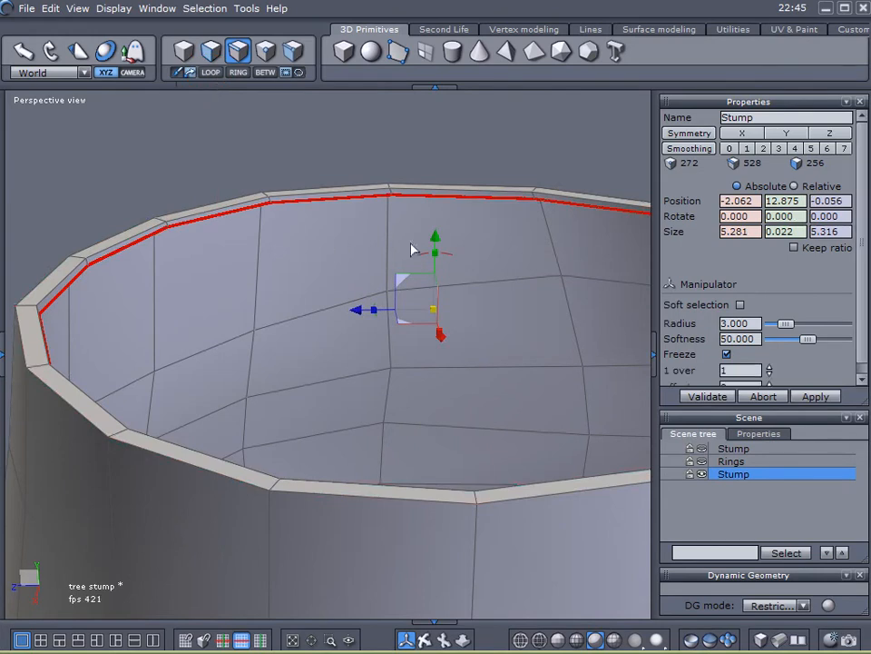
{"action": "left_click_drag", "start_coordinate": [439, 238], "coordinate": [430, 434]}
- Close the opening inside the stump with a single cap face along the lowered inner edge loop
{"action": "scroll", "coordinate": [471, 335], "scroll_direction": "down", "scroll_amount": 5}
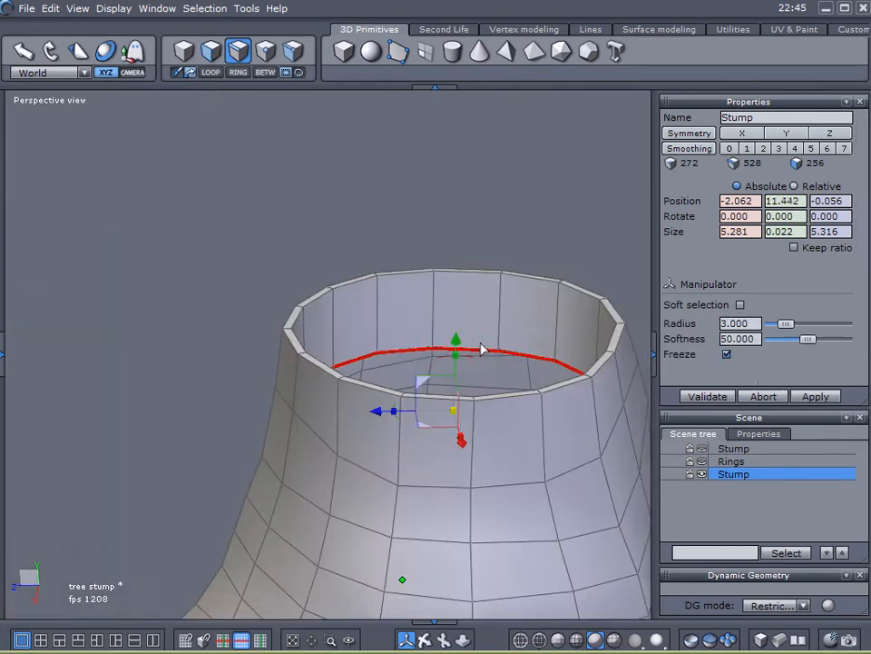
{"action": "right_click_drag", "start_coordinate": [471, 333], "coordinate": [464, 383]}
{"action": "middle_click_drag", "start_coordinate": [465, 383], "coordinate": [482, 394]}
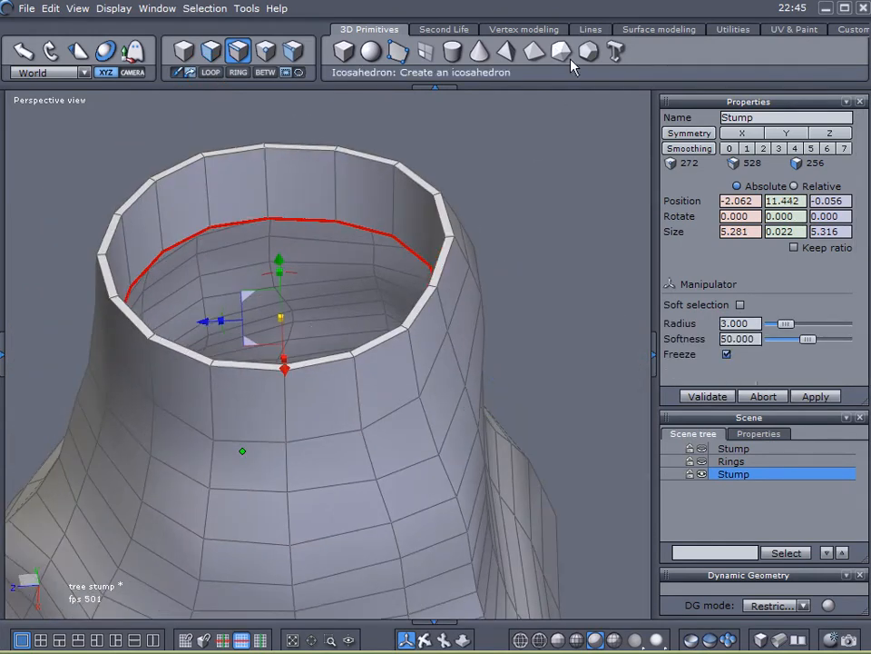
{"action": "left_click", "coordinate": [505, 28]}
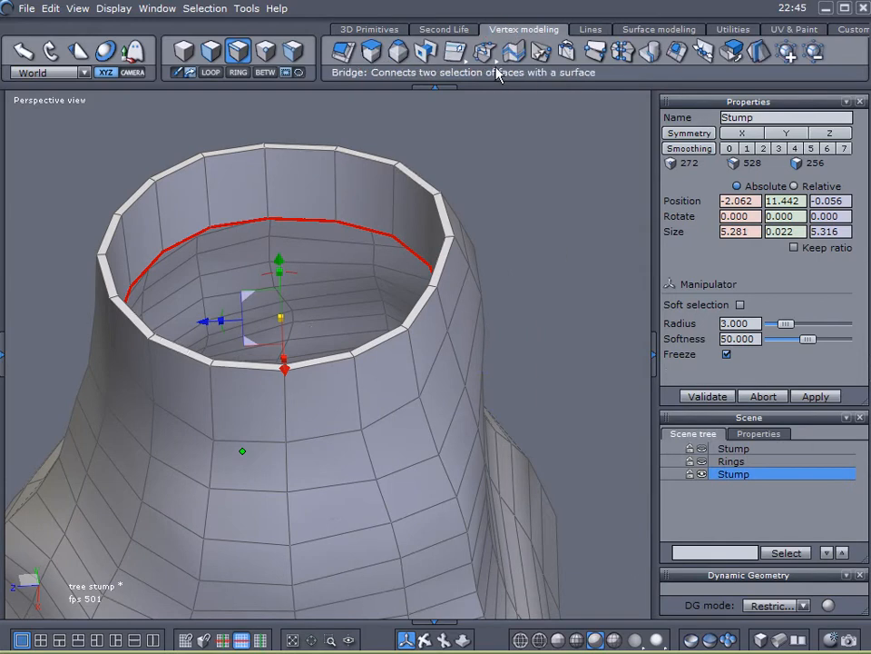
{"action": "left_click", "coordinate": [676, 56]}
{"action": "left_click", "coordinate": [370, 247]}
{"action": "left_click", "coordinate": [693, 396]}
{"action": "right_click_drag", "start_coordinate": [463, 473], "coordinate": [418, 497]}
{"action": "right_click_drag", "start_coordinate": [321, 337], "coordinate": [400, 292]}
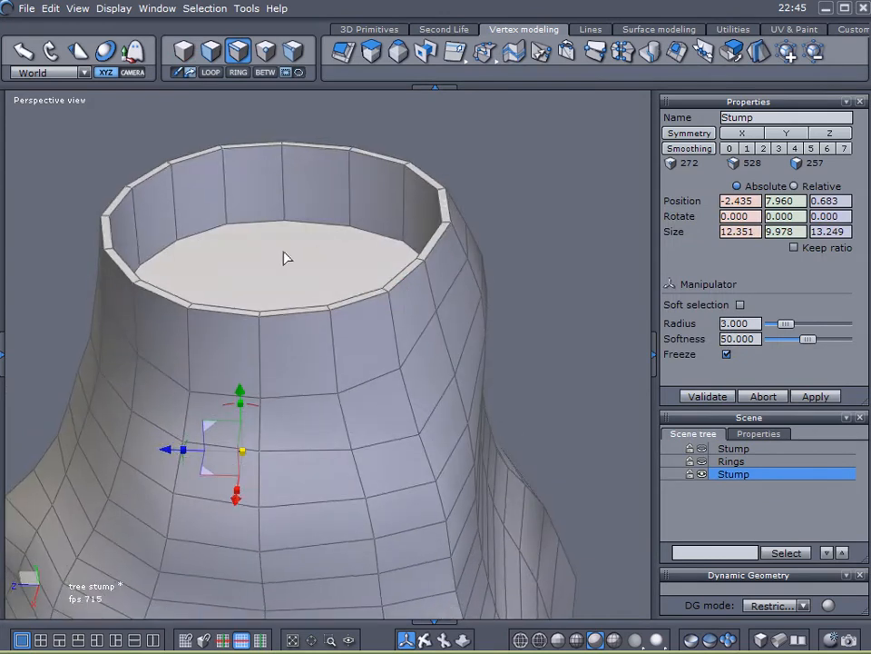
{"action": "right_click_drag", "start_coordinate": [385, 216], "coordinate": [395, 180]}
- Select the cap face inside the rim and raise it to a Y position of about 11.864
{"action": "left_click", "coordinate": [210, 51]}
{"action": "left_click", "coordinate": [436, 177]}
{"action": "left_click_drag", "start_coordinate": [439, 97], "coordinate": [438, 101]}
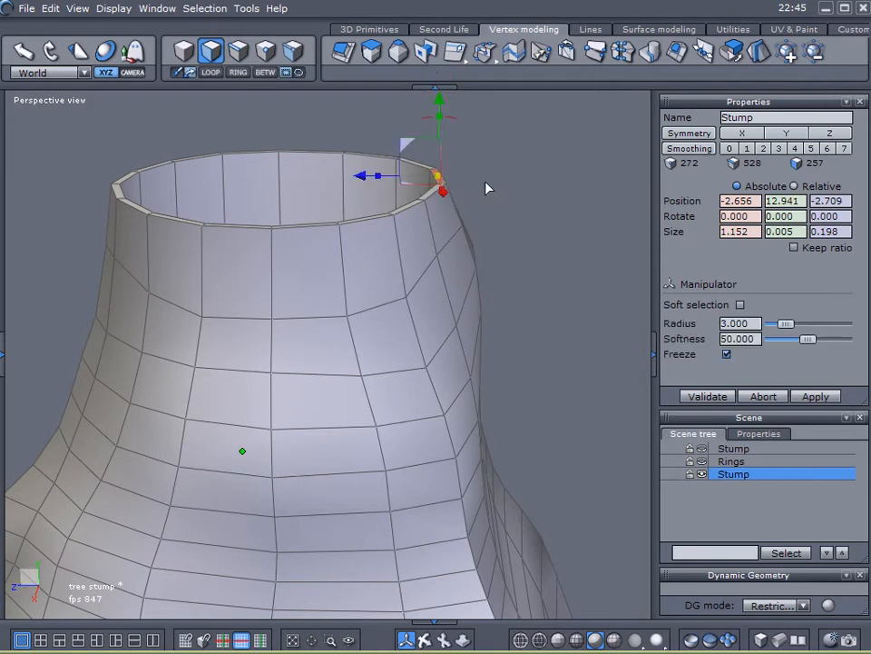
{"action": "middle_click_drag", "start_coordinate": [491, 190], "coordinate": [501, 208]}
{"action": "right_click_drag", "start_coordinate": [500, 234], "coordinate": [498, 252]}
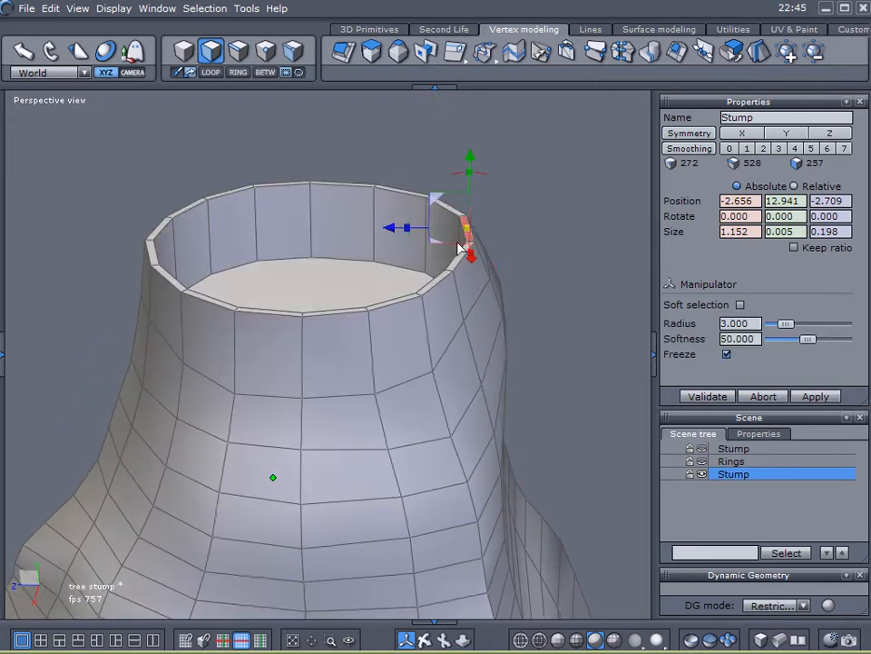
{"action": "left_click", "coordinate": [311, 303]}
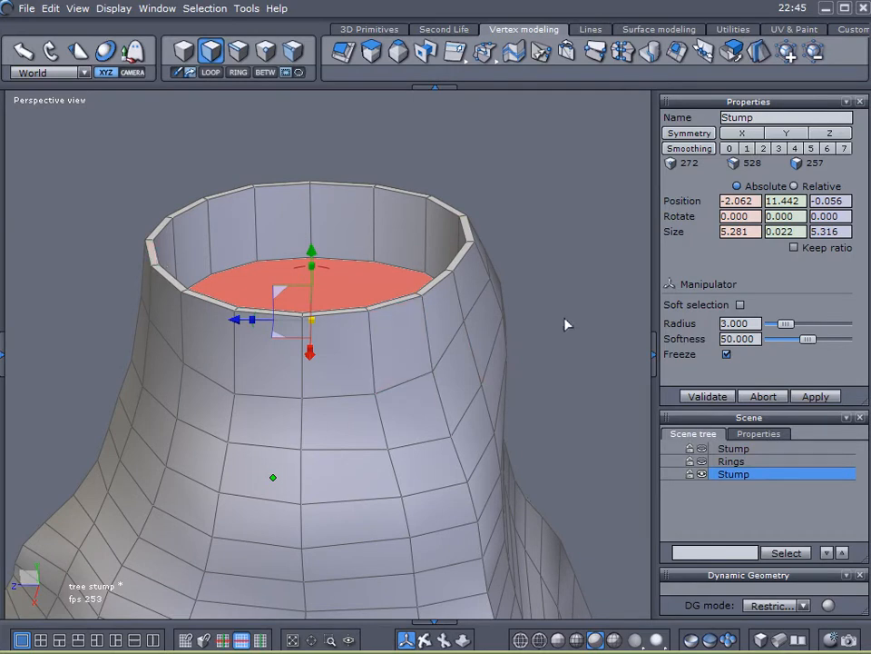
{"action": "left_click_drag", "start_coordinate": [311, 254], "coordinate": [311, 230]}
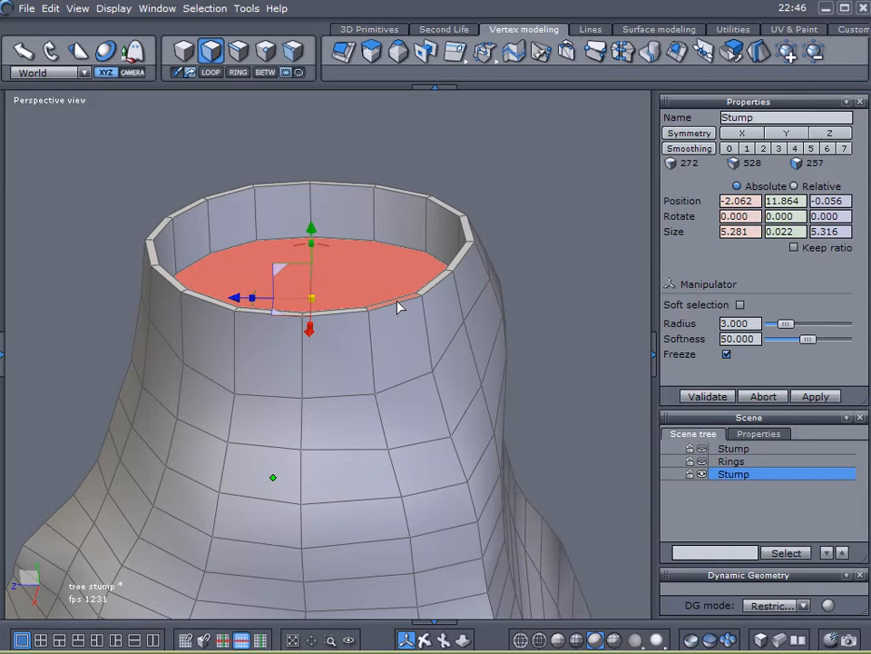
- Turn on soft selection and raise three separate rim faces to Y positions of about 13.728, 13.746 and 14.510
{"action": "left_click", "coordinate": [740, 306]}
{"action": "left_click", "coordinate": [465, 225]}
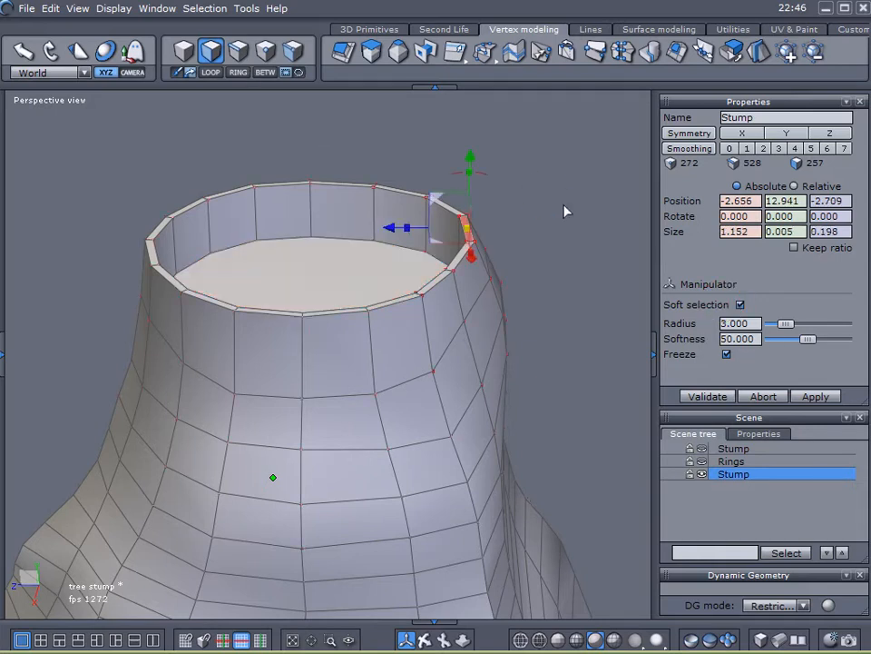
{"action": "left_click_drag", "start_coordinate": [469, 158], "coordinate": [472, 116]}
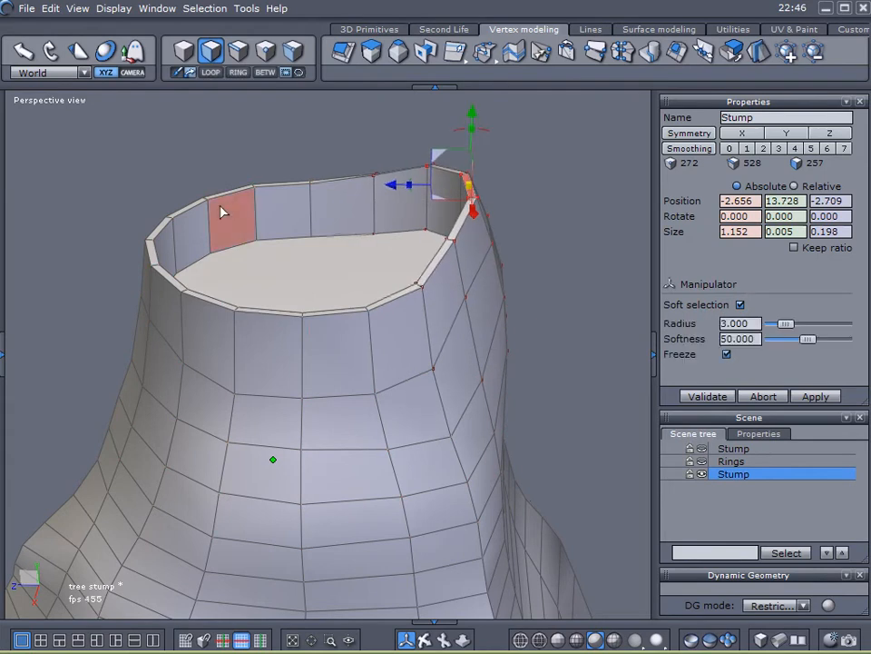
{"action": "left_click", "coordinate": [186, 201]}
{"action": "left_click_drag", "start_coordinate": [183, 142], "coordinate": [181, 94]}
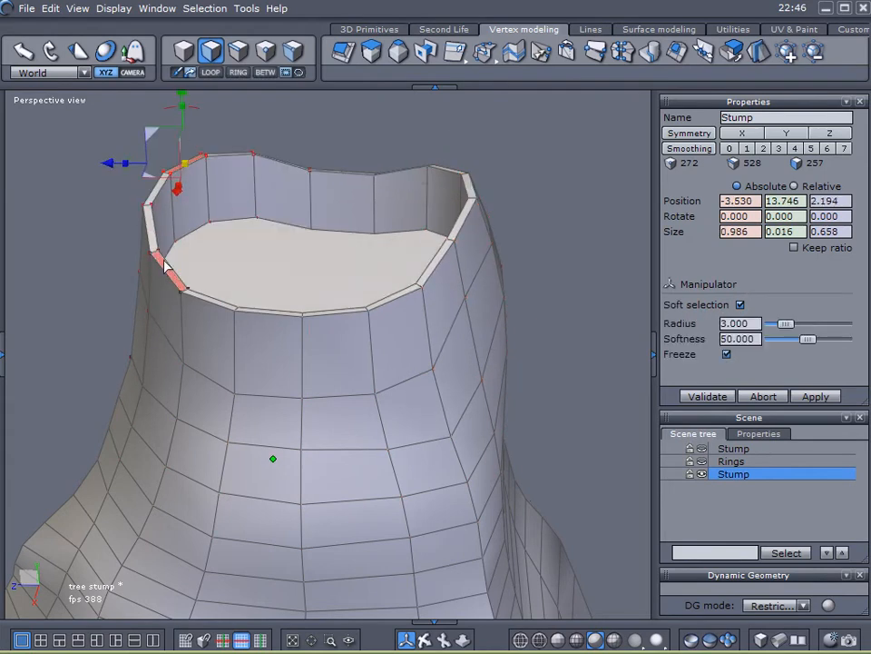
{"action": "left_click", "coordinate": [164, 261]}
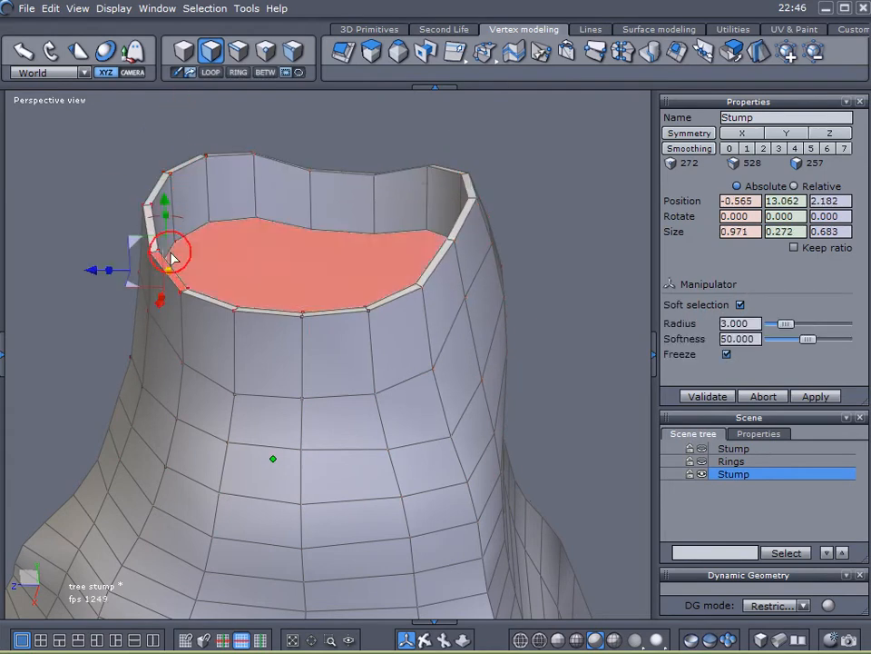
{"action": "left_click", "coordinate": [331, 311]}
{"action": "left_click_drag", "start_coordinate": [334, 244], "coordinate": [333, 148]}
{"action": "right_click_drag", "start_coordinate": [333, 309], "coordinate": [442, 294]}
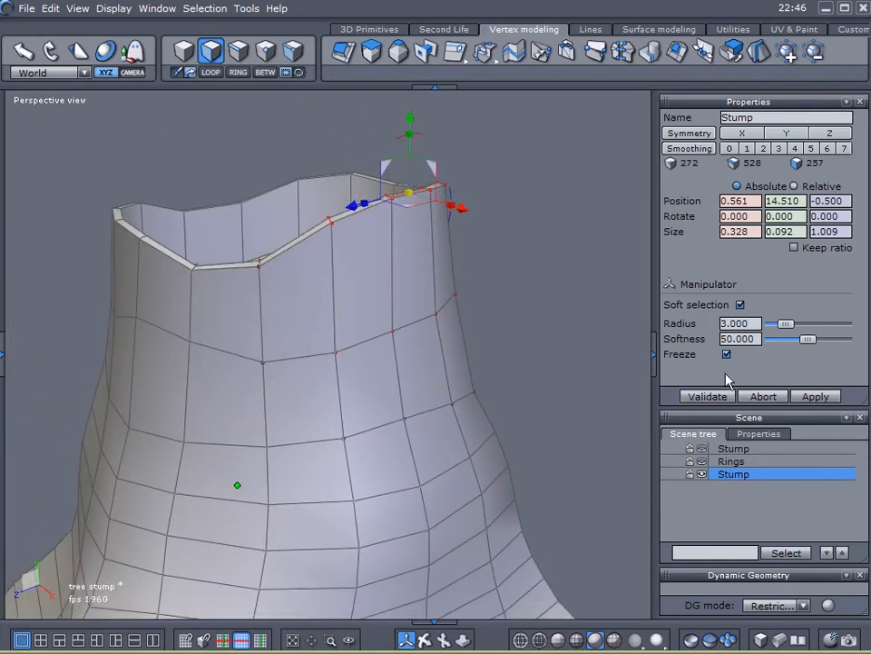
- Turn off soft selection and extract the uneven cap face into its own object
{"action": "left_click", "coordinate": [740, 305]}
{"action": "right_click_drag", "start_coordinate": [544, 259], "coordinate": [523, 327]}
{"action": "left_click", "coordinate": [196, 218]}
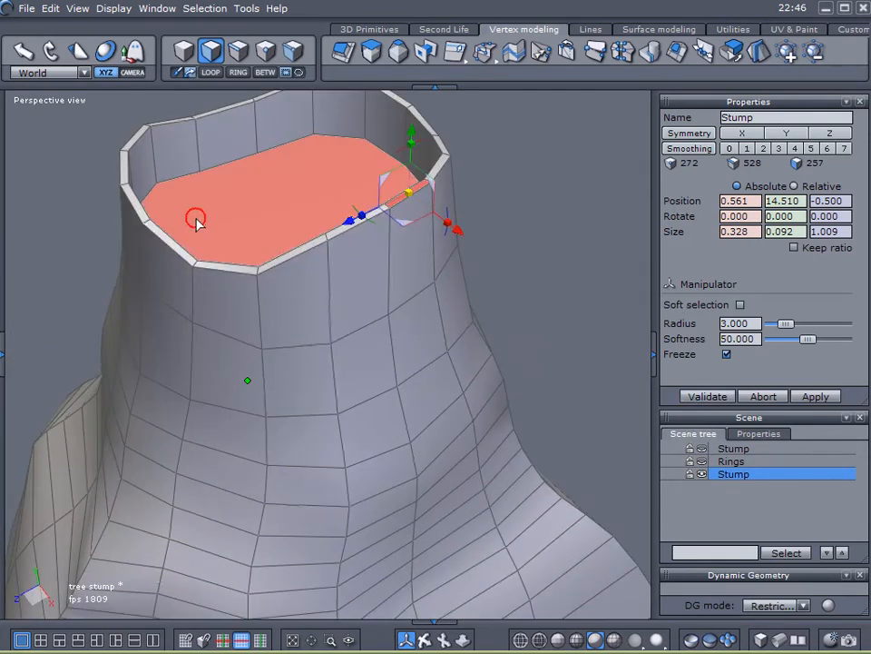
{"action": "right_click_drag", "start_coordinate": [500, 269], "coordinate": [421, 293]}
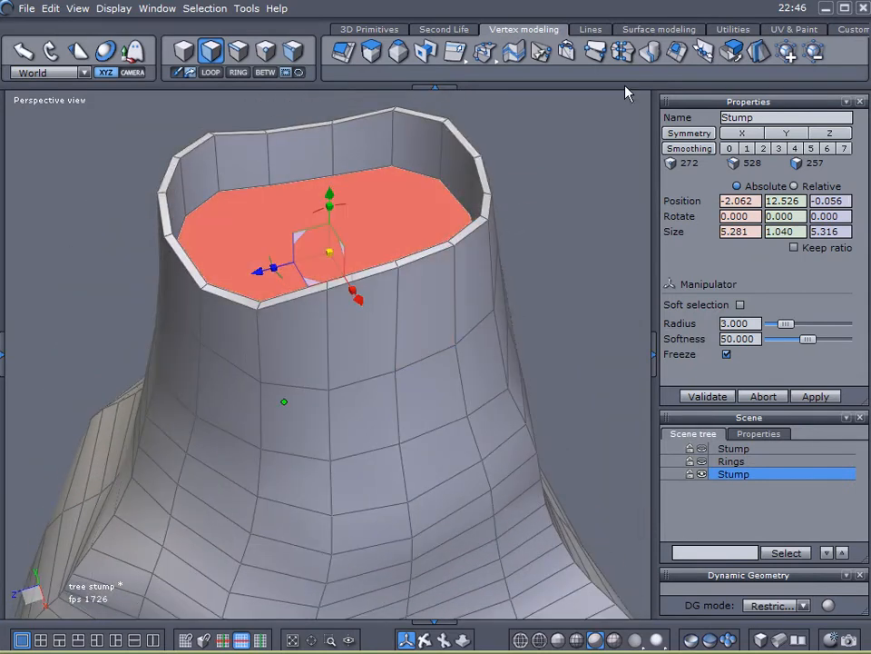
{"action": "left_click", "coordinate": [731, 53]}
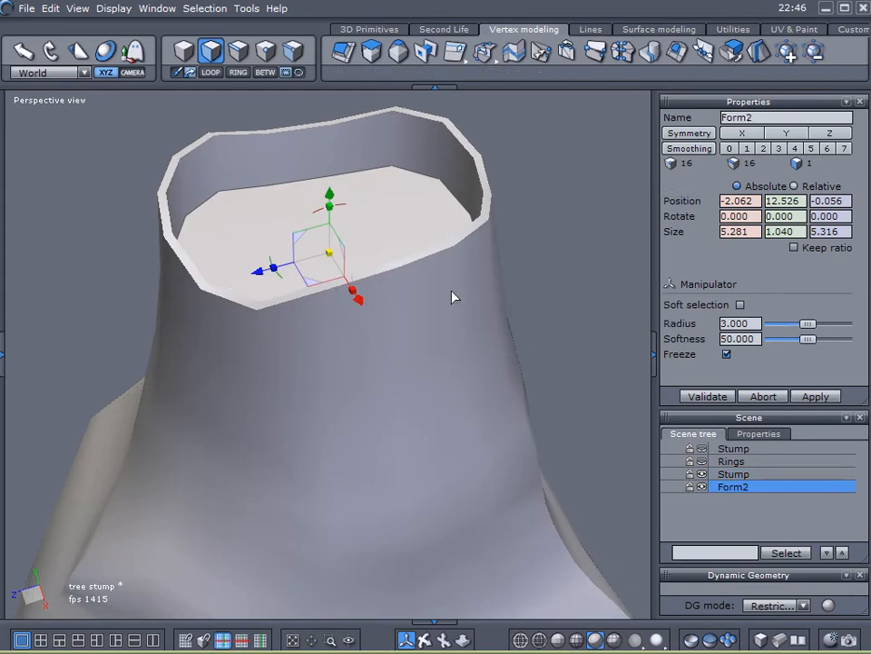
- Hide the stump copy and select the extracted cap face to examine its shape
{"action": "left_click", "coordinate": [702, 474]}
{"action": "left_click", "coordinate": [428, 305]}
{"action": "middle_click_drag", "start_coordinate": [548, 301], "coordinate": [495, 311]}
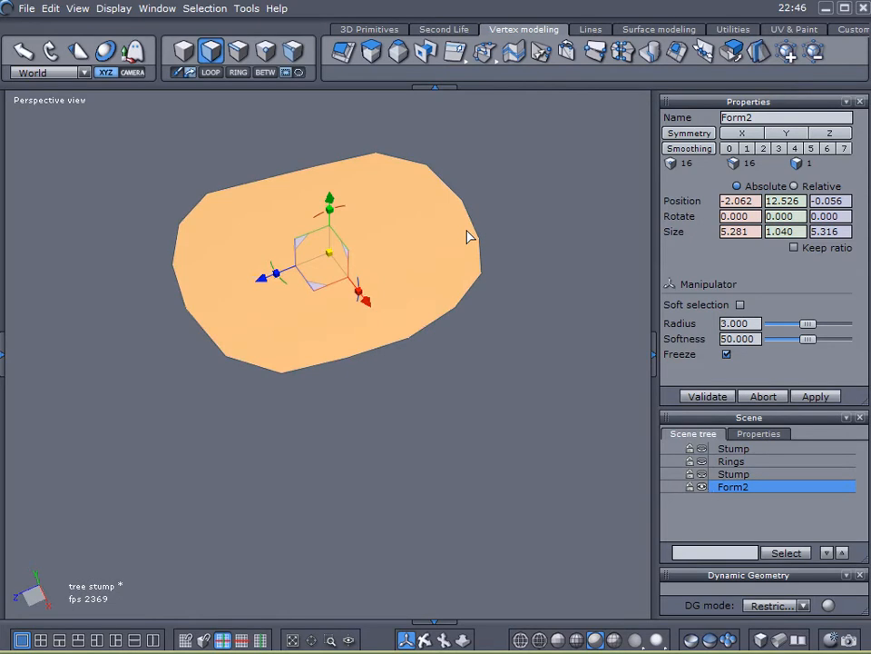
{"action": "middle_click_drag", "start_coordinate": [452, 341], "coordinate": [477, 265]}
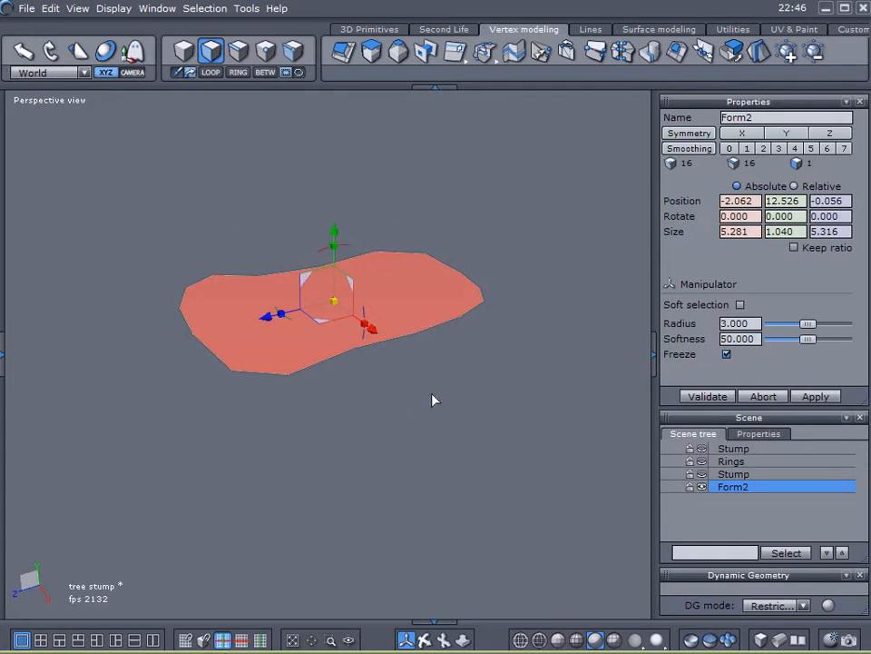
- Show the stump copy again and delete it, leaving the extracted cap object in the scene
{"action": "left_click", "coordinate": [702, 474]}
{"action": "left_click", "coordinate": [690, 474]}
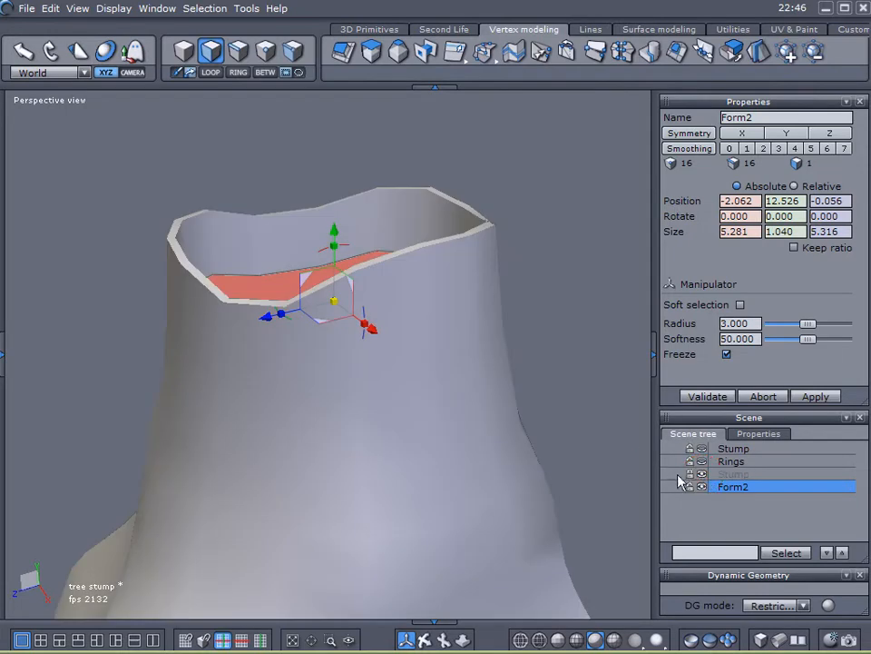
{"action": "left_click", "coordinate": [689, 475]}
{"action": "left_click", "coordinate": [600, 406]}
{"action": "left_click", "coordinate": [599, 406]}
{"action": "left_click", "coordinate": [719, 472]}
{"action": "key", "text": "Delete"}
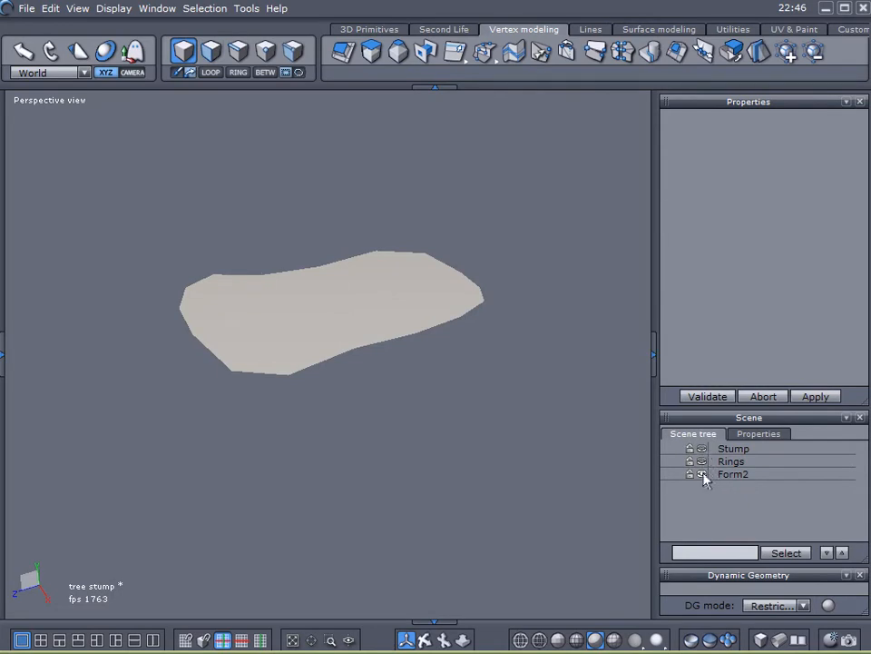
- Hide the extracted cap object, show the original Stump and Rings, and select the Stump
{"action": "left_click", "coordinate": [704, 476]}
{"action": "left_click", "coordinate": [703, 450]}
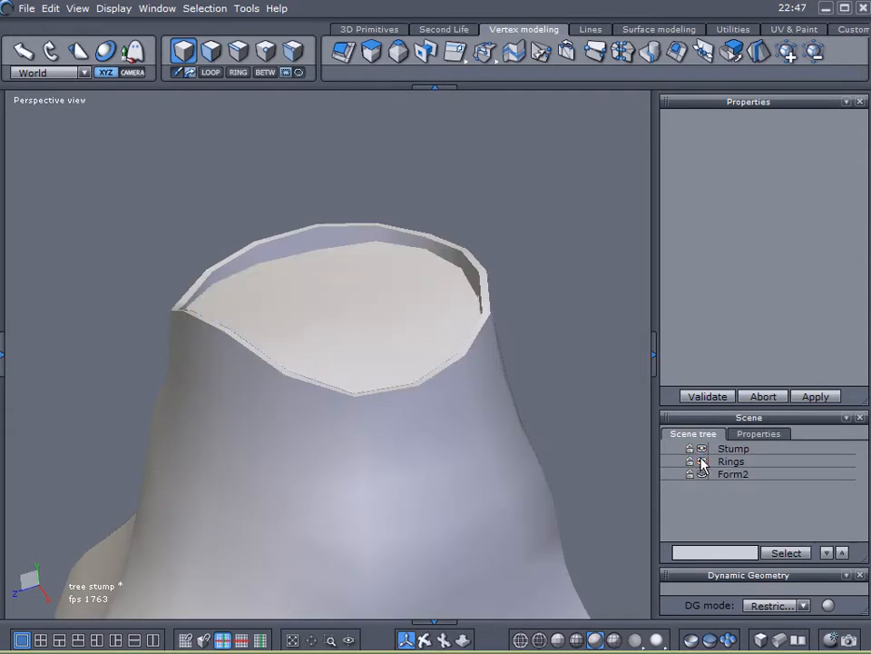
{"action": "right_click_drag", "start_coordinate": [549, 370], "coordinate": [542, 343]}
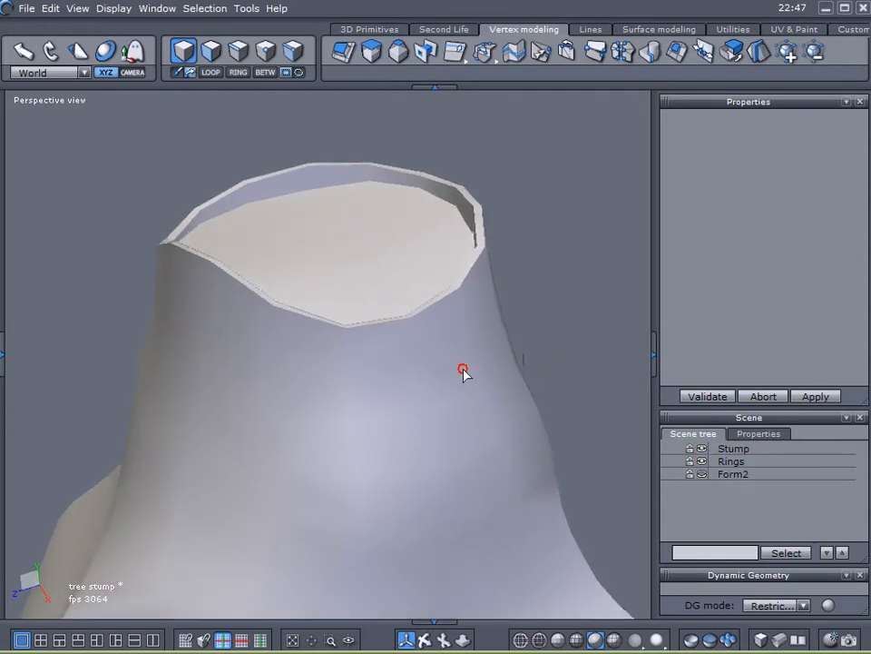
{"action": "left_click", "coordinate": [467, 375]}
{"action": "right_click_drag", "start_coordinate": [467, 376], "coordinate": [474, 344]}
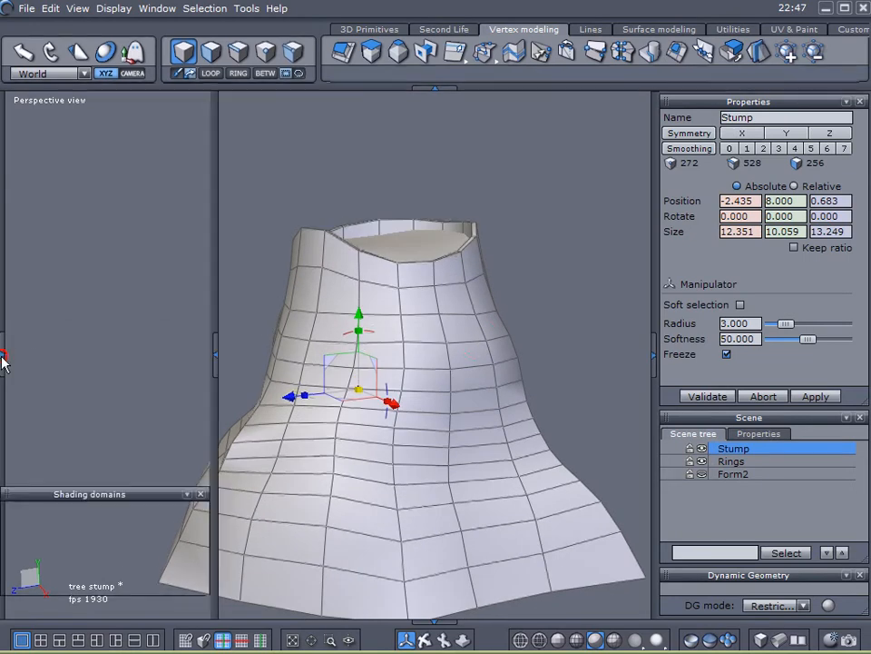
- Create a new material for the selected Stump object and name it Stump
{"action": "left_click", "coordinate": [4, 356]}
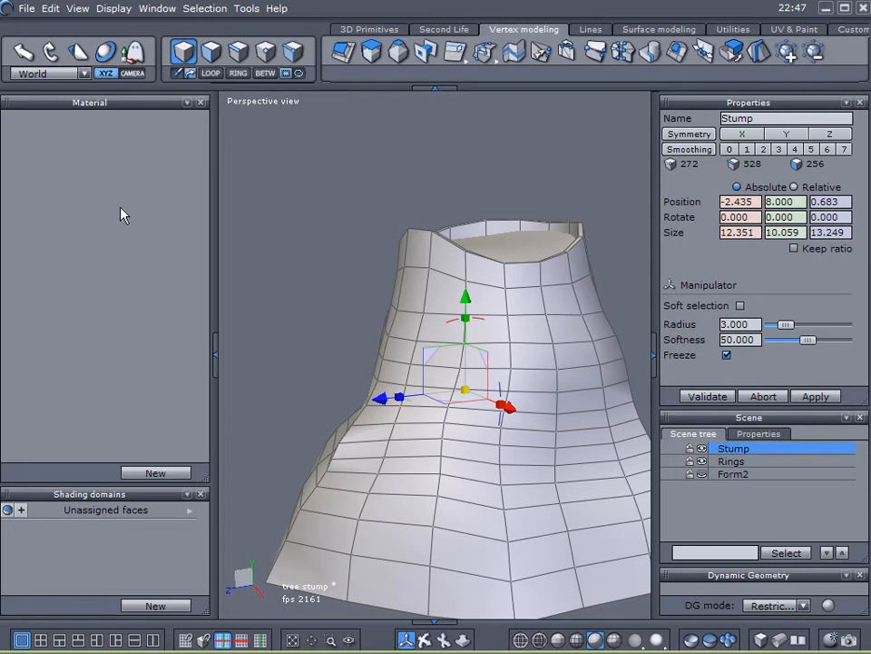
{"action": "left_click", "coordinate": [146, 472]}
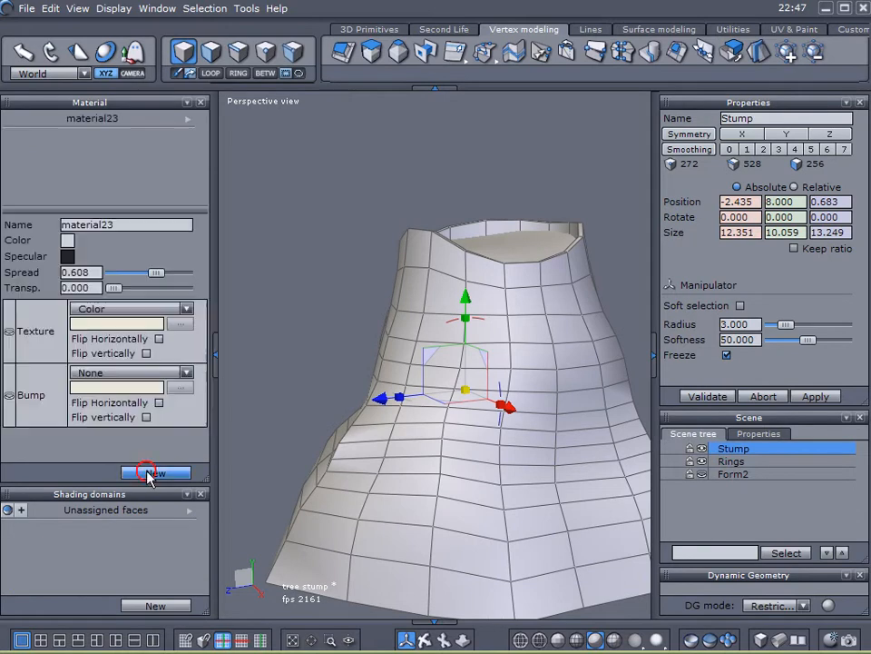
{"action": "double_click", "coordinate": [122, 225]}
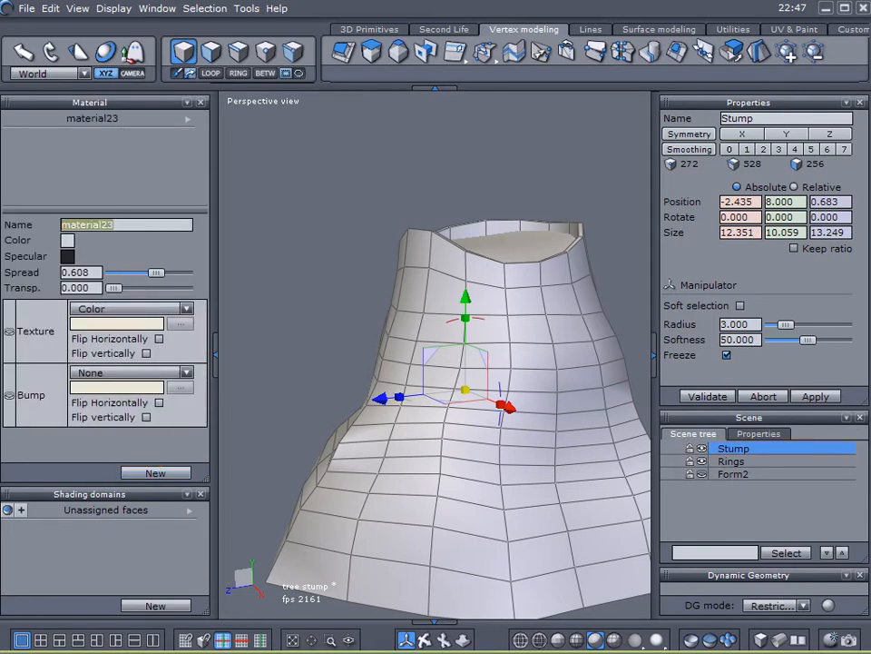
{"action": "type", "text": "Suump"}
{"action": "key", "text": "Return"}
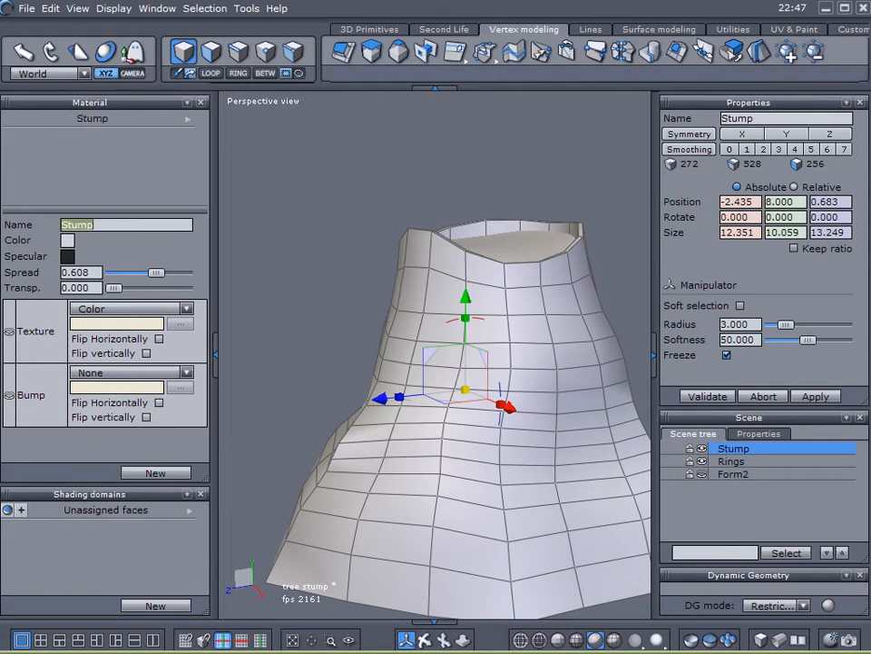
- Give the Stump material an image texture using the bark1hhj file from the Desktop
{"action": "left_click", "coordinate": [188, 311]}
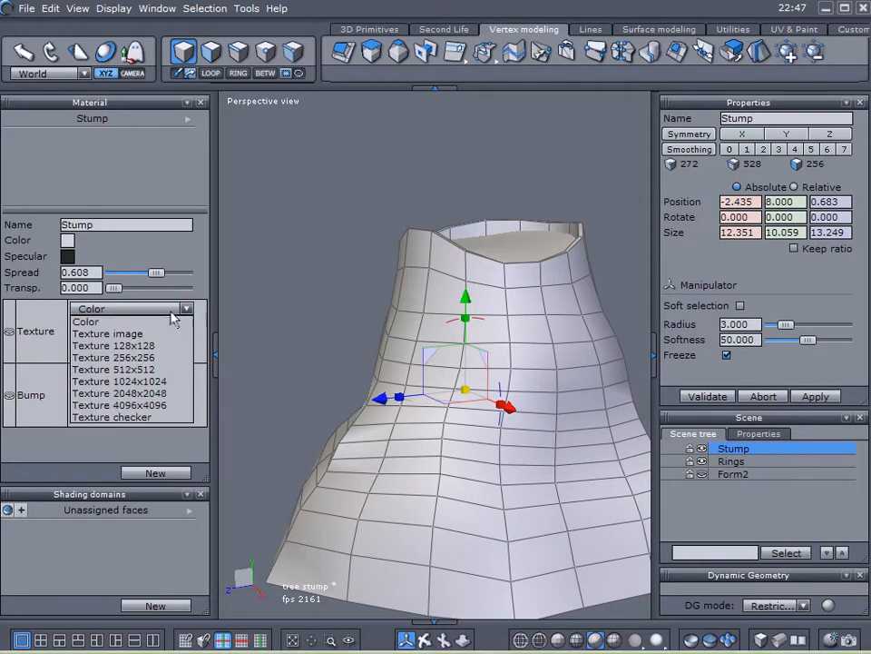
{"action": "left_click", "coordinate": [106, 334]}
{"action": "scroll", "coordinate": [444, 276], "scroll_direction": "right", "scroll_amount": 3}
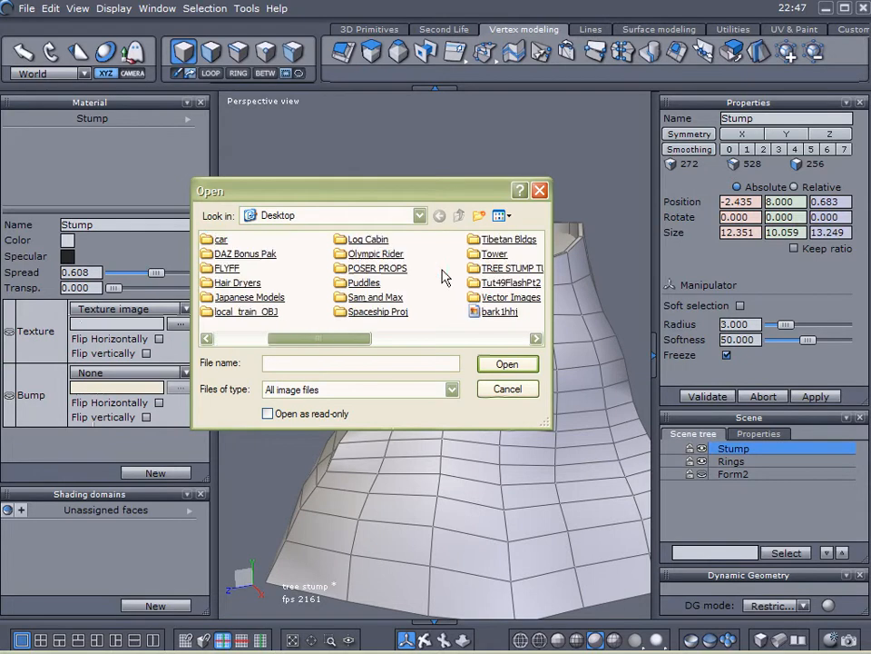
{"action": "double_click", "coordinate": [366, 308]}
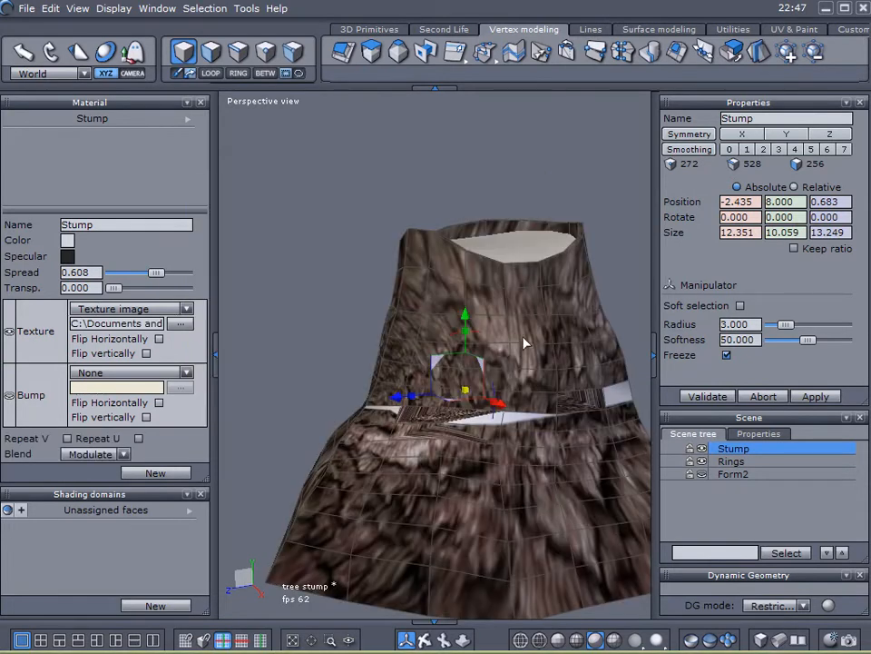
- Select the Rings object and create a new material named Rings for it
{"action": "left_click", "coordinate": [731, 461]}
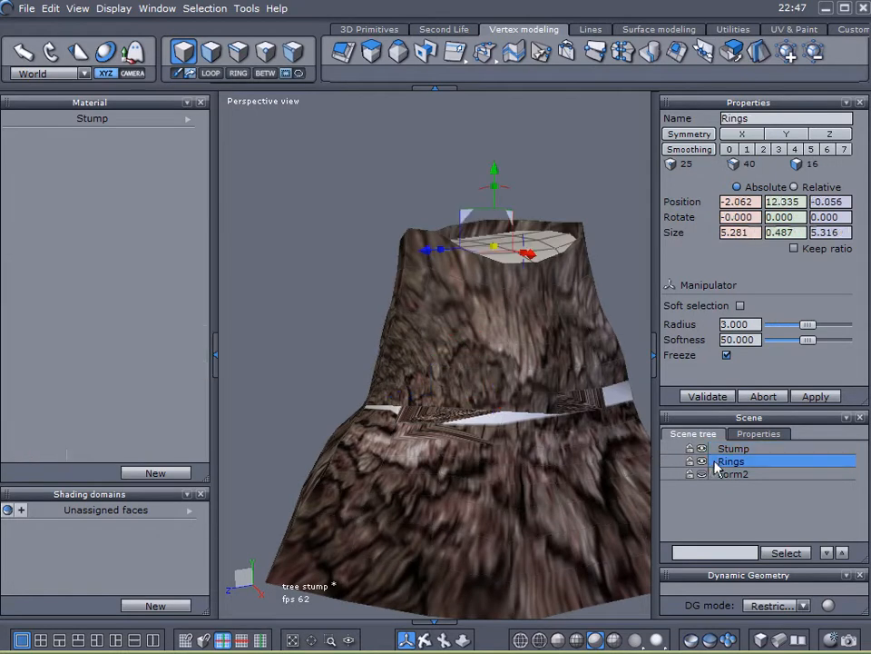
{"action": "left_click", "coordinate": [155, 473]}
{"action": "double_click", "coordinate": [120, 224]}
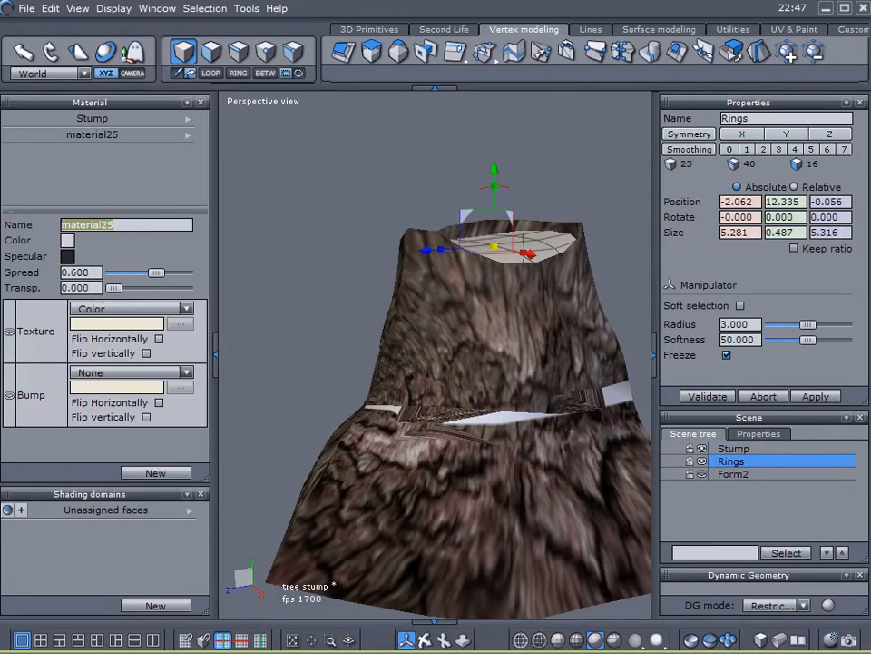
{"action": "type", "text": "Rings"}
{"action": "key", "text": "Return"}
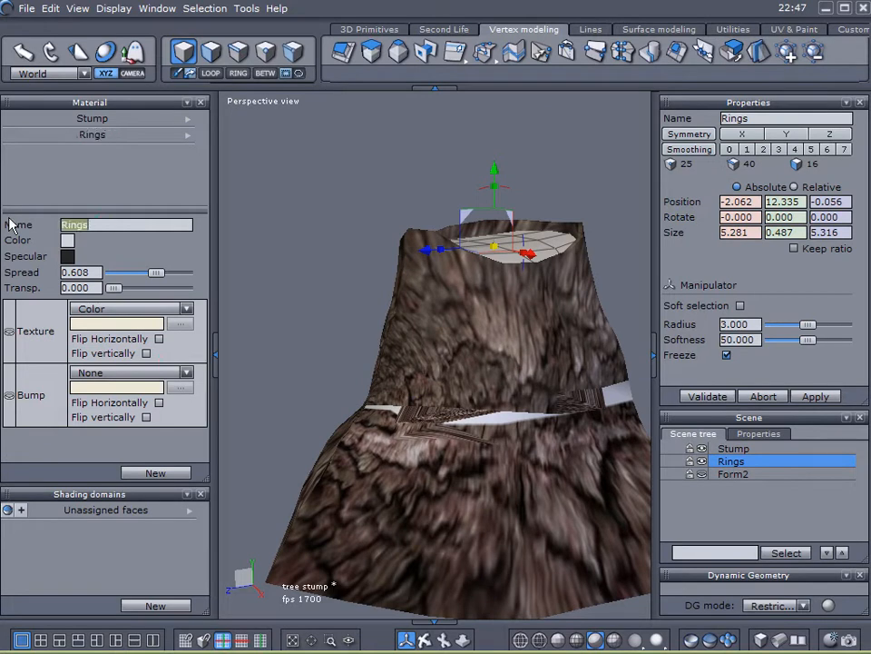
- Give the Rings material an image texture using the Cutend01 file, and collapse the material settings
{"action": "left_click", "coordinate": [186, 309]}
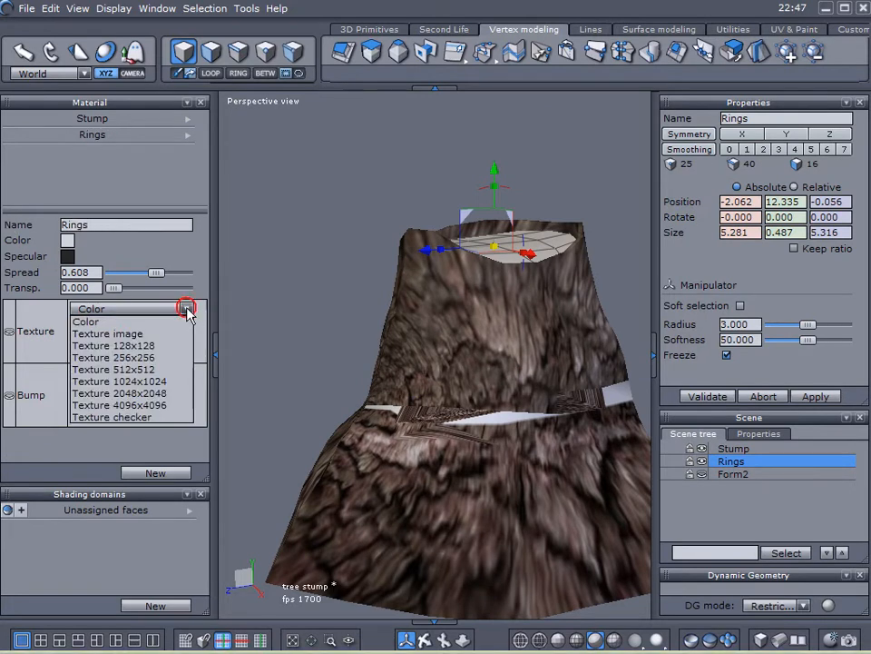
{"action": "left_click", "coordinate": [126, 334]}
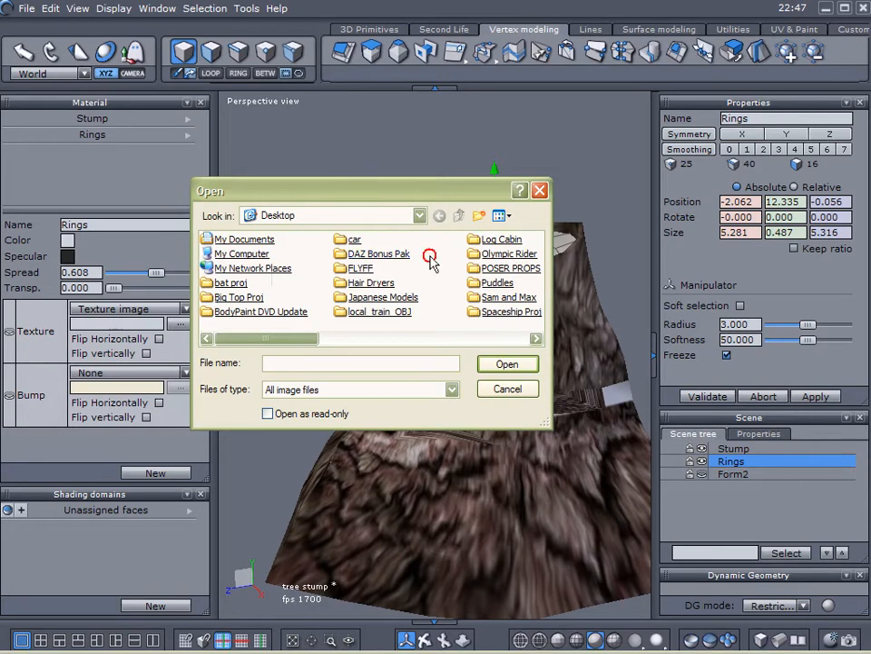
{"action": "scroll", "coordinate": [432, 253], "scroll_direction": "down", "scroll_amount": 2}
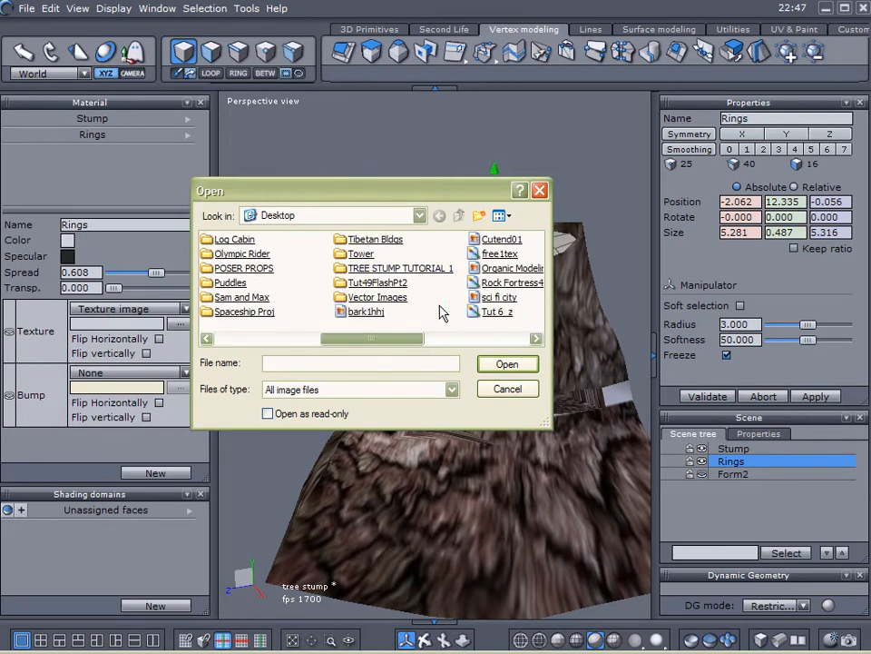
{"action": "left_click", "coordinate": [502, 239]}
{"action": "double_click", "coordinate": [502, 241]}
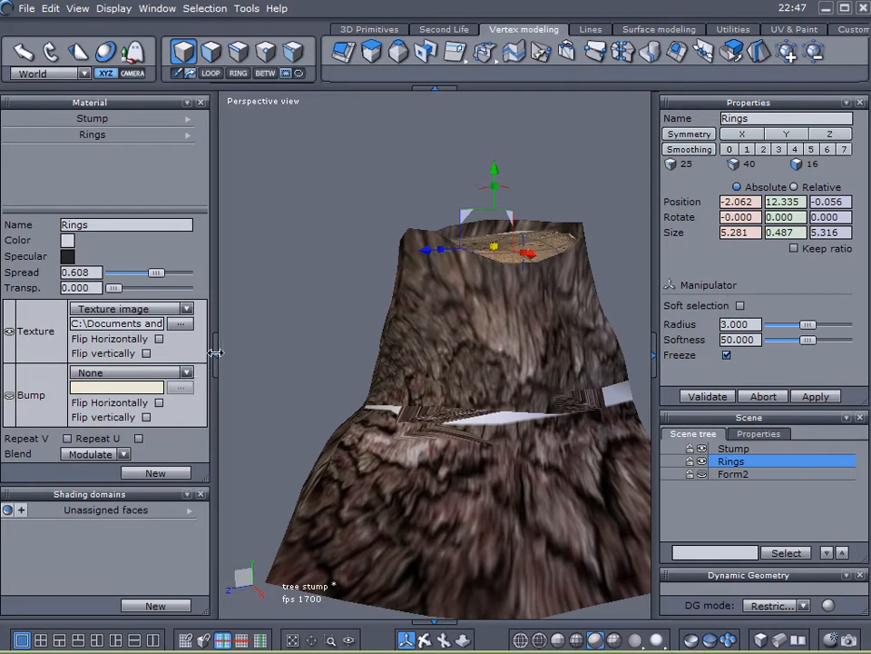
{"action": "left_click", "coordinate": [216, 352]}
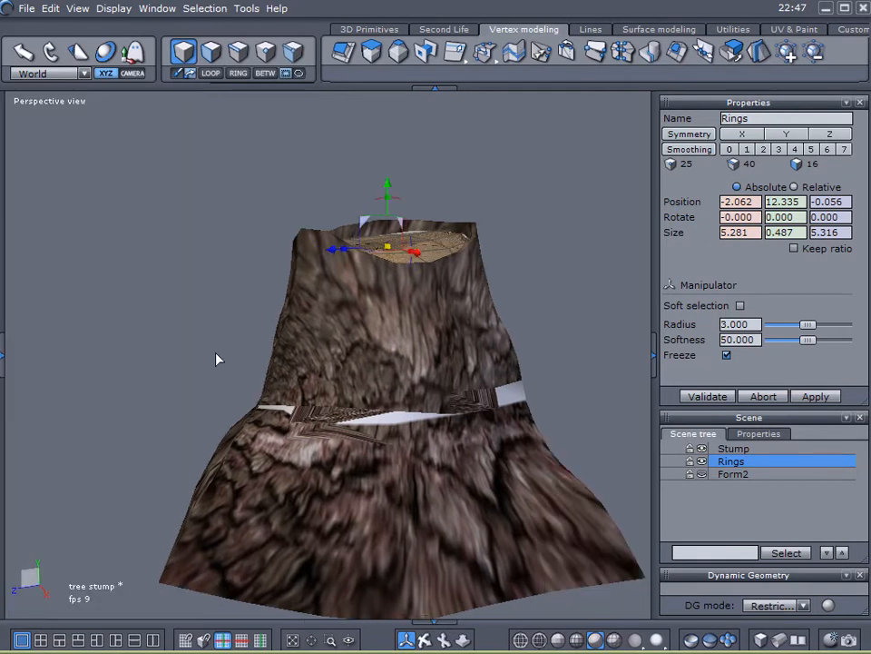
- Examine how the bark texture wraps around the stump, and open the Cutend01 image from the desktop to view it
{"action": "middle_click_drag", "start_coordinate": [467, 288], "coordinate": [255, 352]}
{"action": "middle_click_drag", "start_coordinate": [420, 403], "coordinate": [204, 359]}
{"action": "middle_click_drag", "start_coordinate": [371, 381], "coordinate": [423, 332]}
{"action": "middle_click_drag", "start_coordinate": [320, 339], "coordinate": [395, 291]}
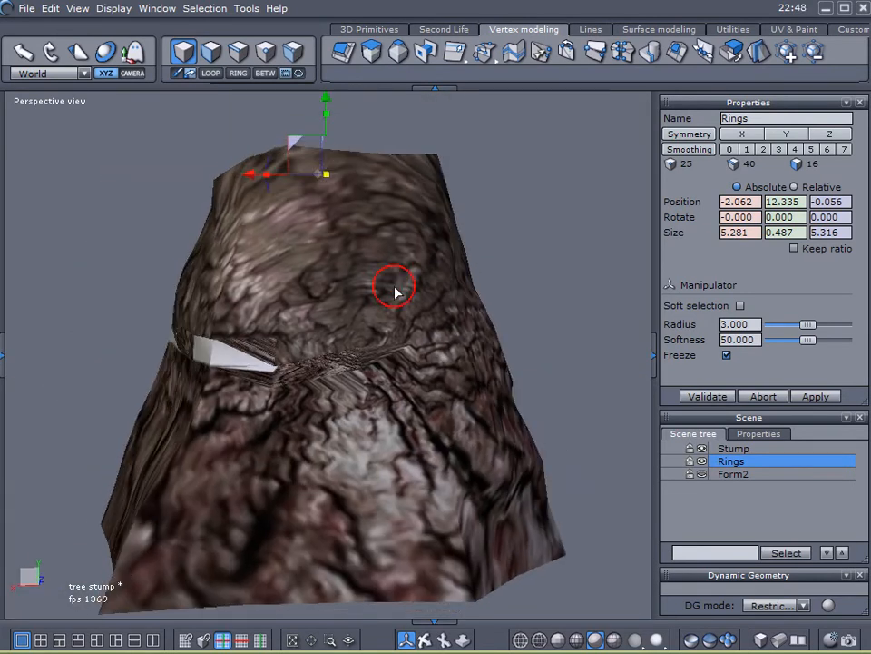
{"action": "middle_click_drag", "start_coordinate": [491, 352], "coordinate": [398, 341]}
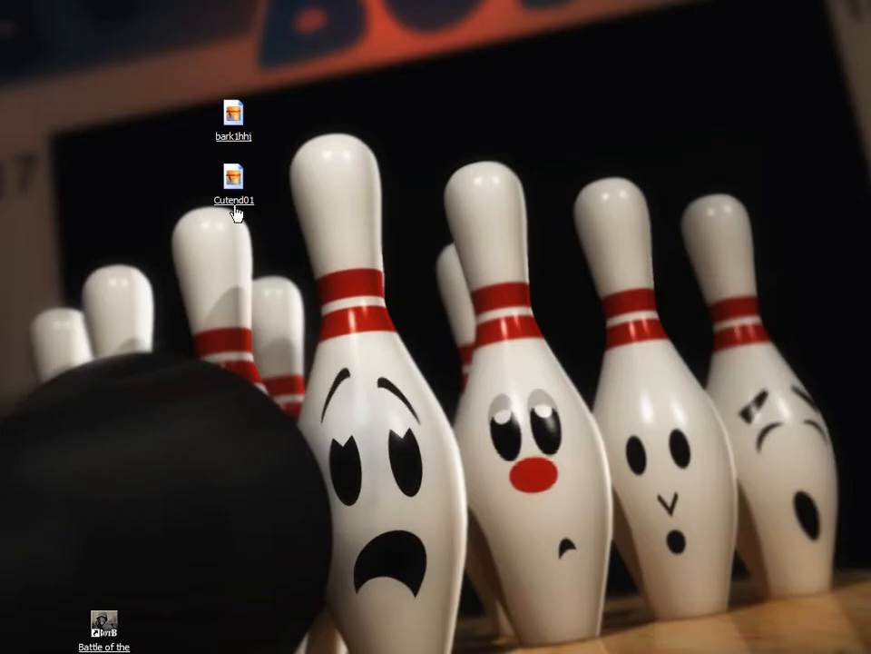
{"action": "double_click", "coordinate": [235, 204]}
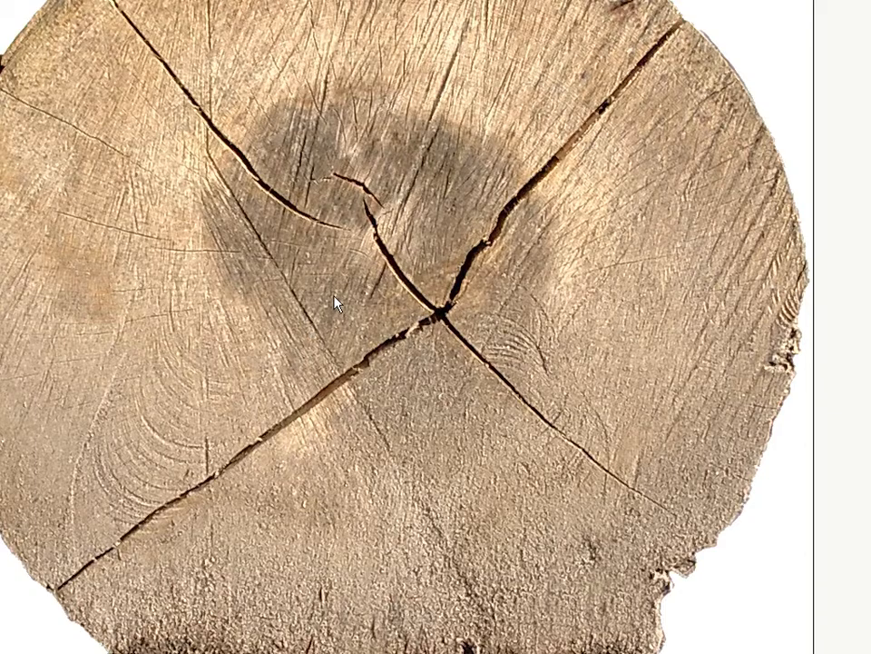
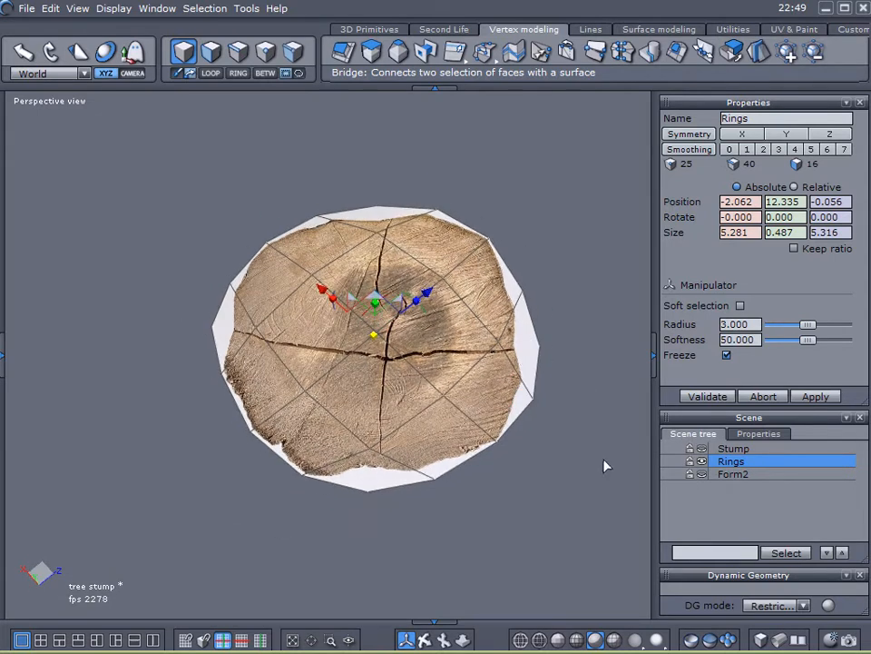
- Show the Stump around the Rings face to check the cut-end texture, and bring up the UV mapping tools
{"action": "left_click", "coordinate": [702, 448]}
{"action": "right_click_drag", "start_coordinate": [549, 394], "coordinate": [522, 327]}
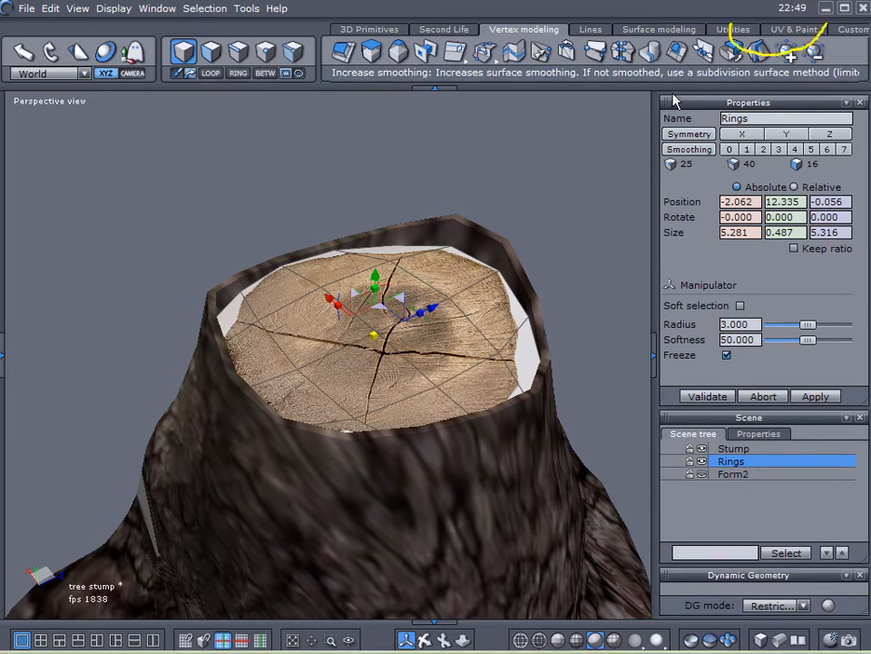
{"action": "left_click", "coordinate": [795, 29]}
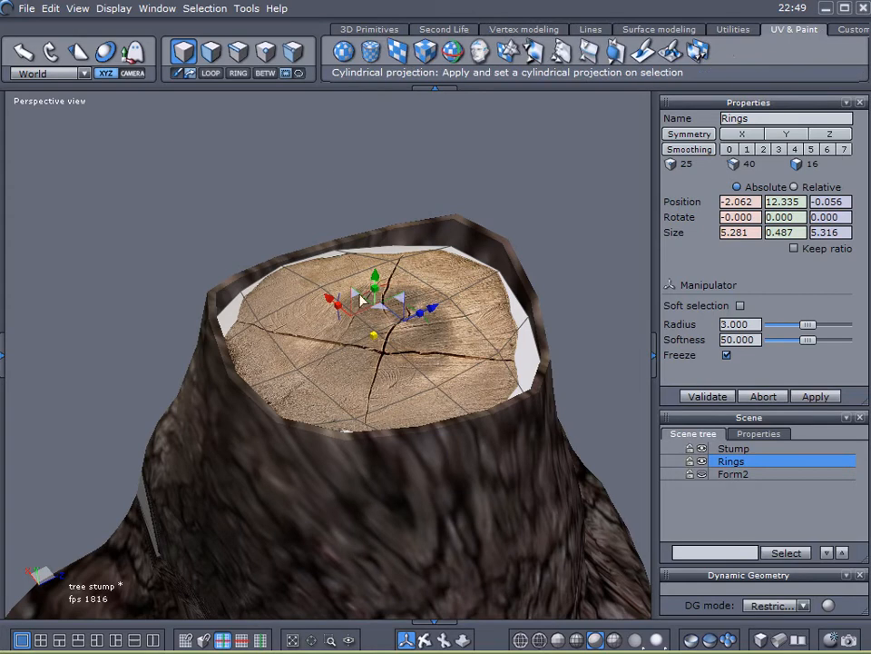
- Hide the Stump and examine the texture projection on the isolated Rings face from above and from the side
{"action": "left_click", "coordinate": [701, 449]}
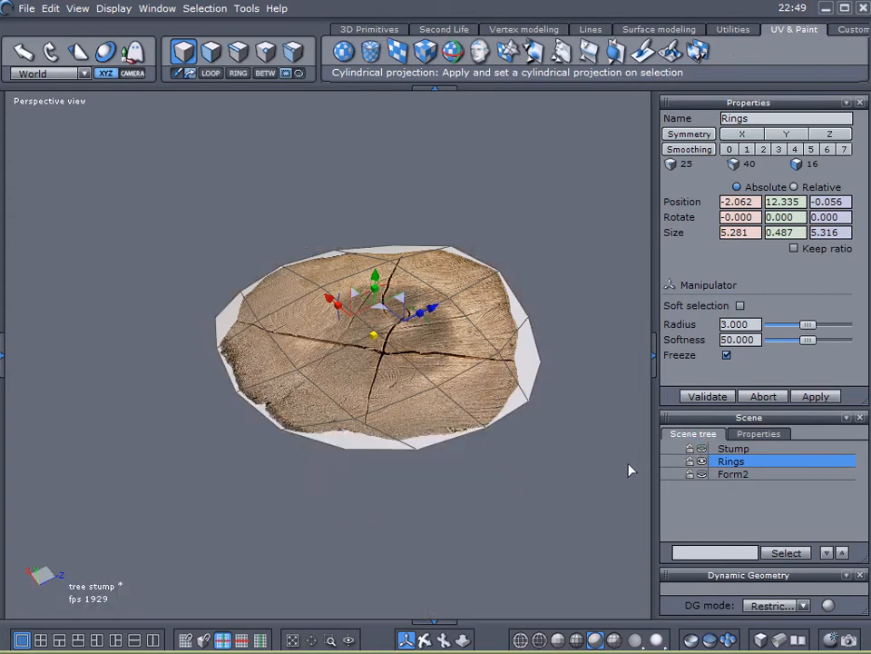
{"action": "right_click_drag", "start_coordinate": [519, 453], "coordinate": [448, 446]}
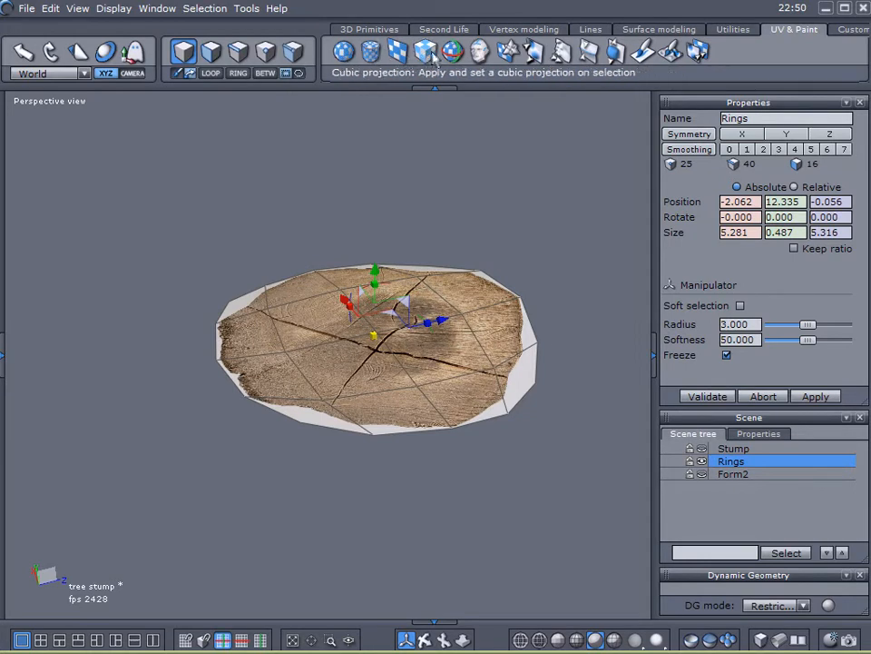
{"action": "right_click_drag", "start_coordinate": [539, 282], "coordinate": [550, 379]}
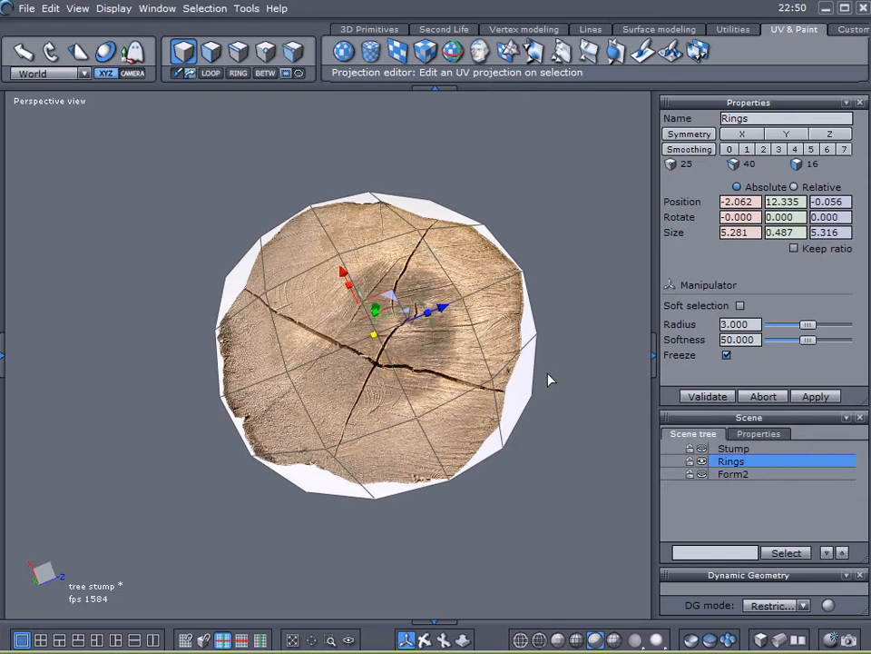
{"action": "left_click_drag", "start_coordinate": [482, 459], "coordinate": [479, 302], "text": "alt"}
{"action": "right_click_drag", "start_coordinate": [480, 302], "coordinate": [462, 339], "text": "alt"}
{"action": "left_click_drag", "start_coordinate": [462, 340], "coordinate": [453, 362], "text": "alt"}
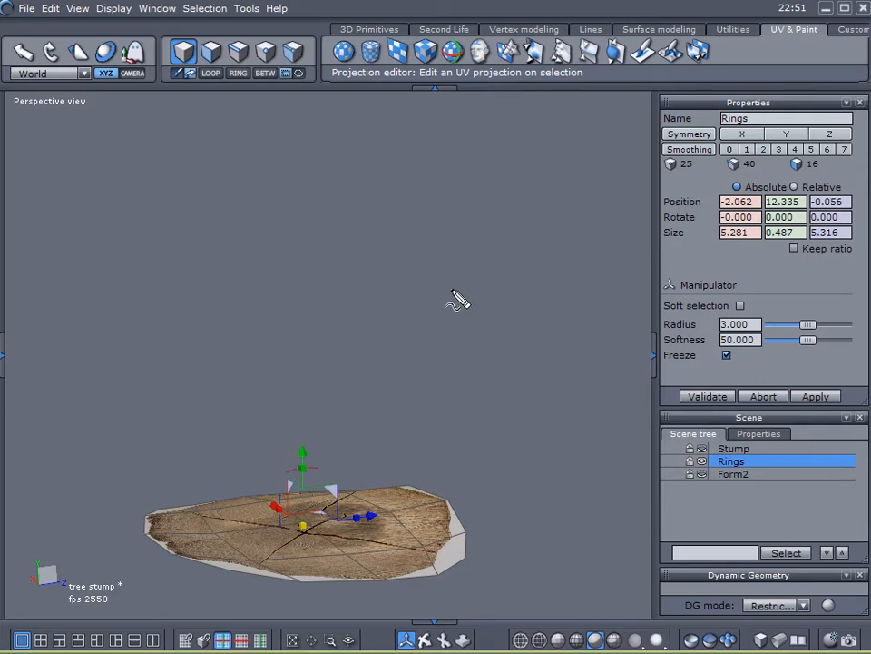
{"action": "mouse_move", "coordinate": [43, 487]}
{"action": "left_mouse_down"}
{"action": "mouse_move", "coordinate": [75, 513]}
{"action": "mouse_move", "coordinate": [50, 510]}
{"action": "left_mouse_up"}
{"action": "mouse_move", "coordinate": [116, 475]}
{"action": "left_mouse_down"}
{"action": "mouse_move", "coordinate": [125, 514]}
{"action": "mouse_move", "coordinate": [146, 470]}
{"action": "mouse_move", "coordinate": [215, 470]}
{"action": "mouse_move", "coordinate": [216, 500]}
{"action": "left_mouse_up"}
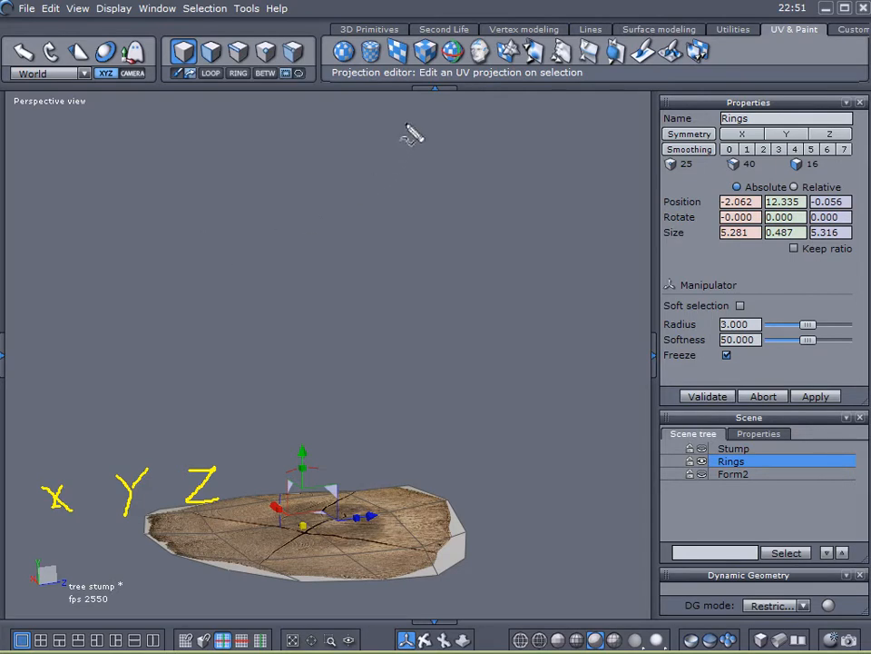
{"action": "mouse_move", "coordinate": [406, 121]}
{"action": "left_mouse_down"}
{"action": "mouse_move", "coordinate": [400, 266]}
{"action": "mouse_move", "coordinate": [315, 329]}
{"action": "left_mouse_up"}
{"action": "left_click_drag", "start_coordinate": [400, 265], "coordinate": [518, 261]}
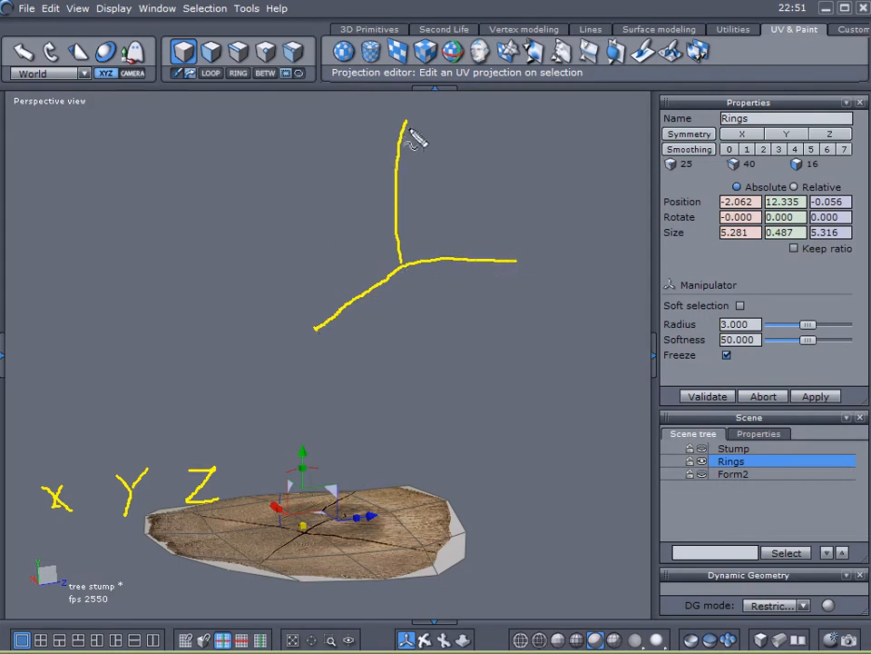
{"action": "left_click_drag", "start_coordinate": [421, 113], "coordinate": [433, 136]}
{"action": "mouse_move", "coordinate": [128, 255]}
{"action": "left_mouse_down"}
{"action": "mouse_move", "coordinate": [617, 258]}
{"action": "mouse_move", "coordinate": [601, 254]}
{"action": "mouse_move", "coordinate": [550, 274]}
{"action": "left_mouse_up"}
{"action": "left_click_drag", "start_coordinate": [454, 224], "coordinate": [510, 263]}
{"action": "left_click_drag", "start_coordinate": [491, 216], "coordinate": [469, 259]}
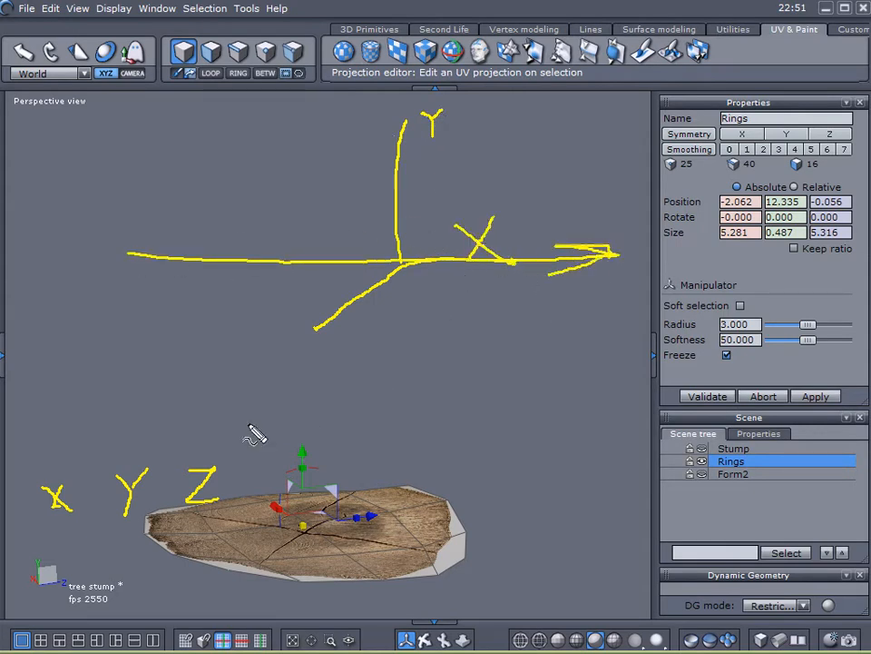
{"action": "mouse_move", "coordinate": [104, 548]}
{"action": "left_mouse_down"}
{"action": "mouse_move", "coordinate": [135, 399]}
{"action": "mouse_move", "coordinate": [159, 419]}
{"action": "left_mouse_up"}
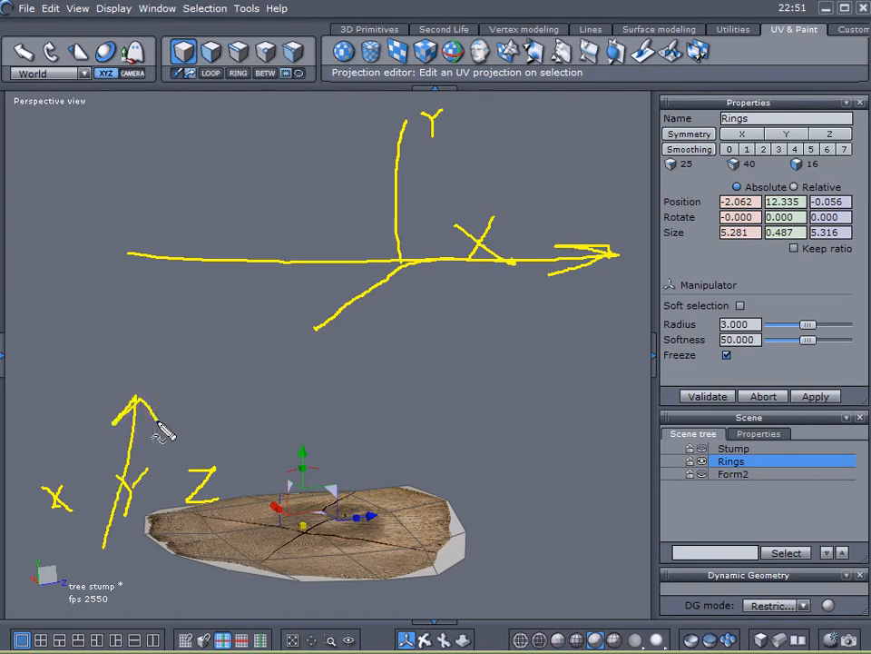
{"action": "left_click_drag", "start_coordinate": [270, 116], "coordinate": [268, 208]}
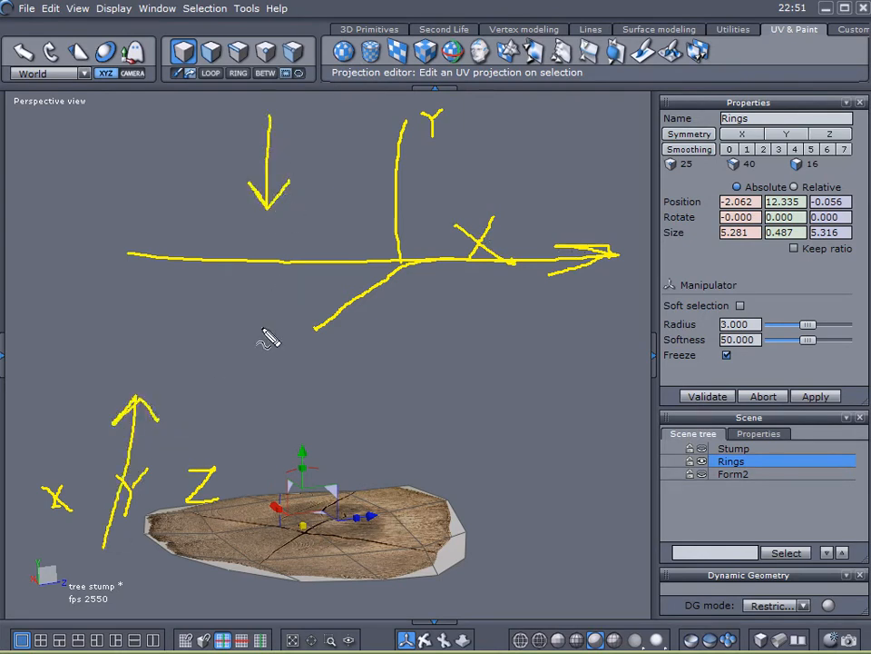
{"action": "mouse_move", "coordinate": [288, 342]}
{"action": "left_mouse_down"}
{"action": "mouse_move", "coordinate": [292, 370]}
{"action": "mouse_move", "coordinate": [325, 370]}
{"action": "left_mouse_up"}
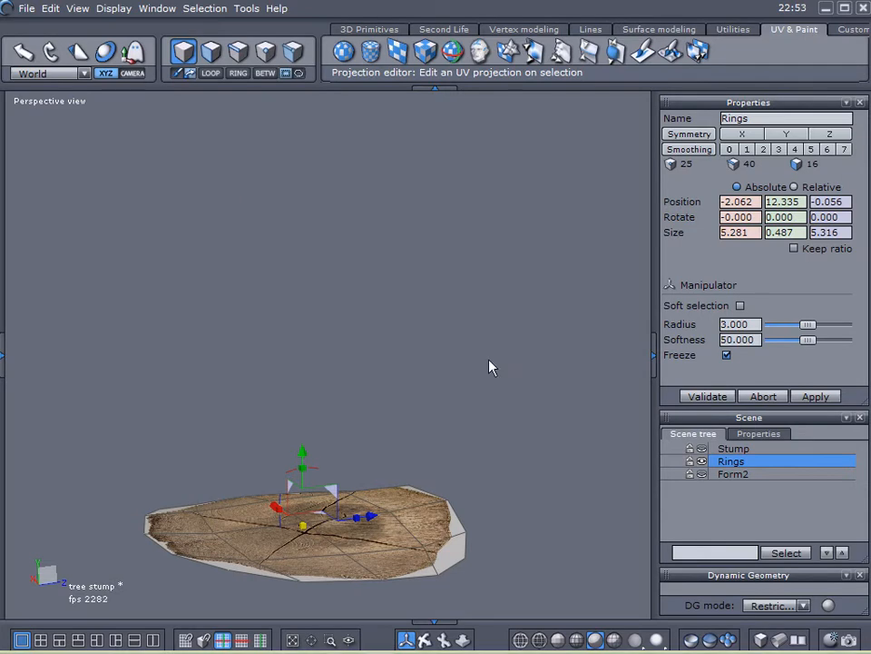
{"action": "mouse_move", "coordinate": [43, 419]}
{"action": "left_mouse_down"}
{"action": "mouse_move", "coordinate": [76, 474]}
{"action": "mouse_move", "coordinate": [87, 419]}
{"action": "mouse_move", "coordinate": [158, 461]}
{"action": "mouse_move", "coordinate": [179, 416]}
{"action": "left_mouse_up"}
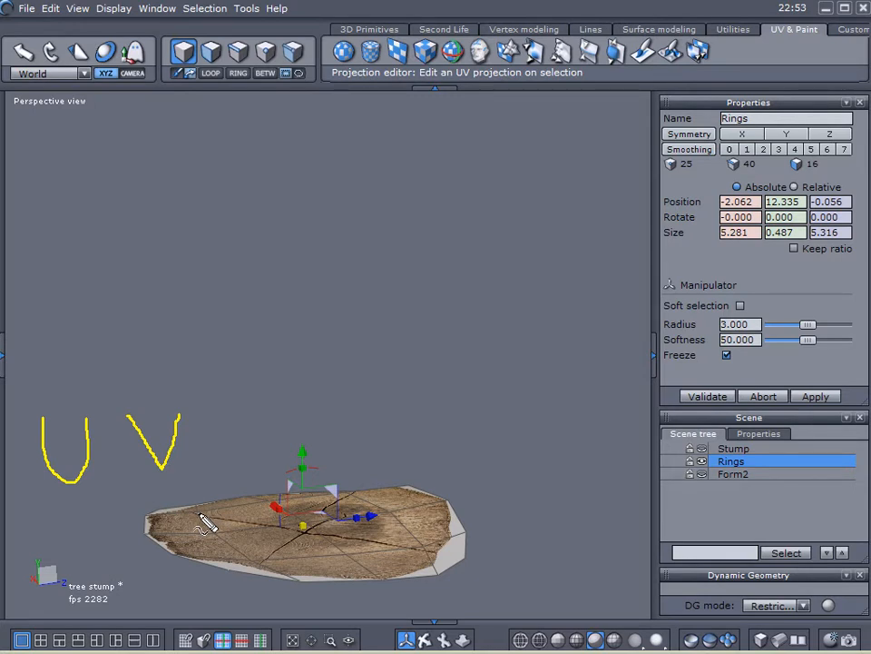
{"action": "mouse_move", "coordinate": [38, 390]}
{"action": "left_mouse_down"}
{"action": "mouse_move", "coordinate": [127, 401]}
{"action": "mouse_move", "coordinate": [337, 399]}
{"action": "mouse_move", "coordinate": [328, 111]}
{"action": "mouse_move", "coordinate": [27, 105]}
{"action": "mouse_move", "coordinate": [20, 134]}
{"action": "mouse_move", "coordinate": [34, 393]}
{"action": "left_mouse_up"}
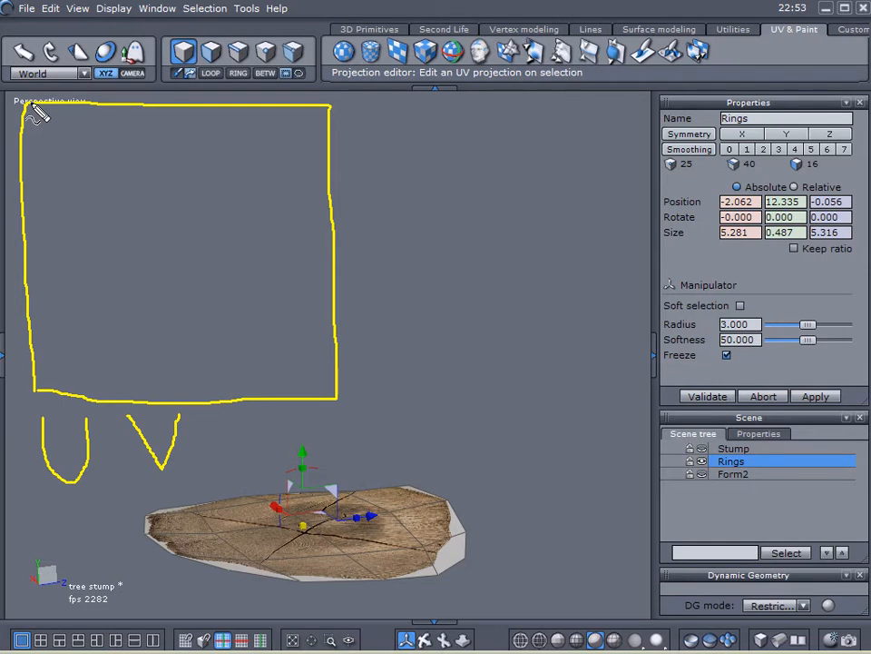
{"action": "mouse_move", "coordinate": [385, 113]}
{"action": "left_mouse_down"}
{"action": "mouse_move", "coordinate": [387, 392]}
{"action": "mouse_move", "coordinate": [391, 381]}
{"action": "left_mouse_up"}
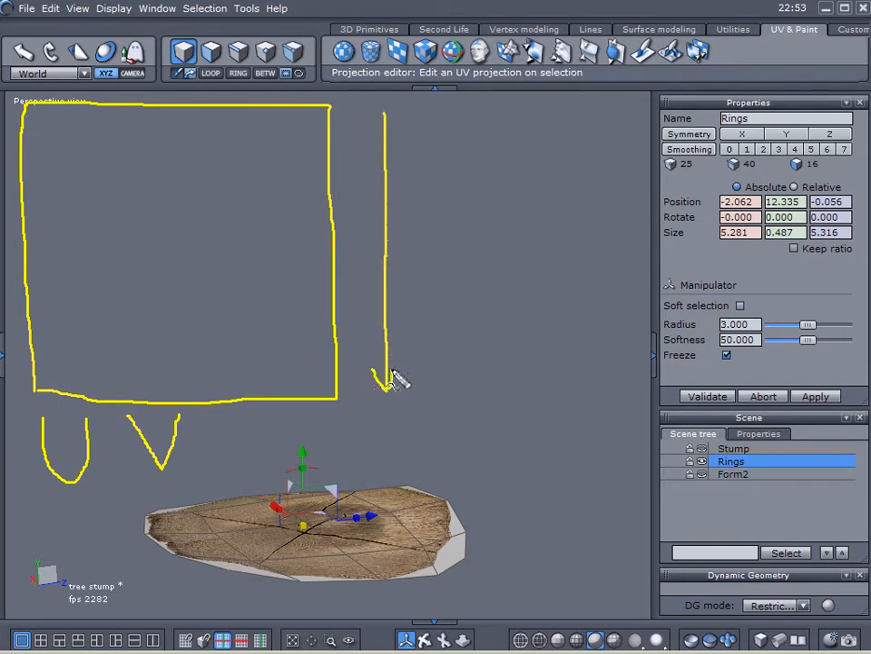
{"action": "mouse_move", "coordinate": [373, 131]}
{"action": "left_mouse_down"}
{"action": "mouse_move", "coordinate": [387, 111]}
{"action": "mouse_move", "coordinate": [400, 130]}
{"action": "left_mouse_up"}
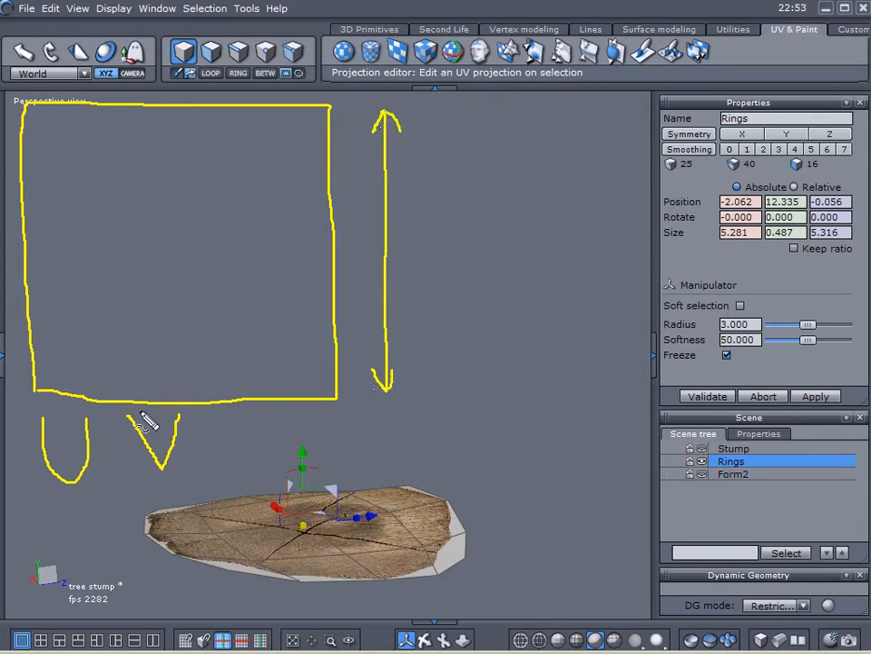
{"action": "mouse_move", "coordinate": [57, 423]}
{"action": "left_mouse_down"}
{"action": "mouse_move", "coordinate": [358, 424]}
{"action": "mouse_move", "coordinate": [335, 414]}
{"action": "mouse_move", "coordinate": [336, 430]}
{"action": "left_mouse_up"}
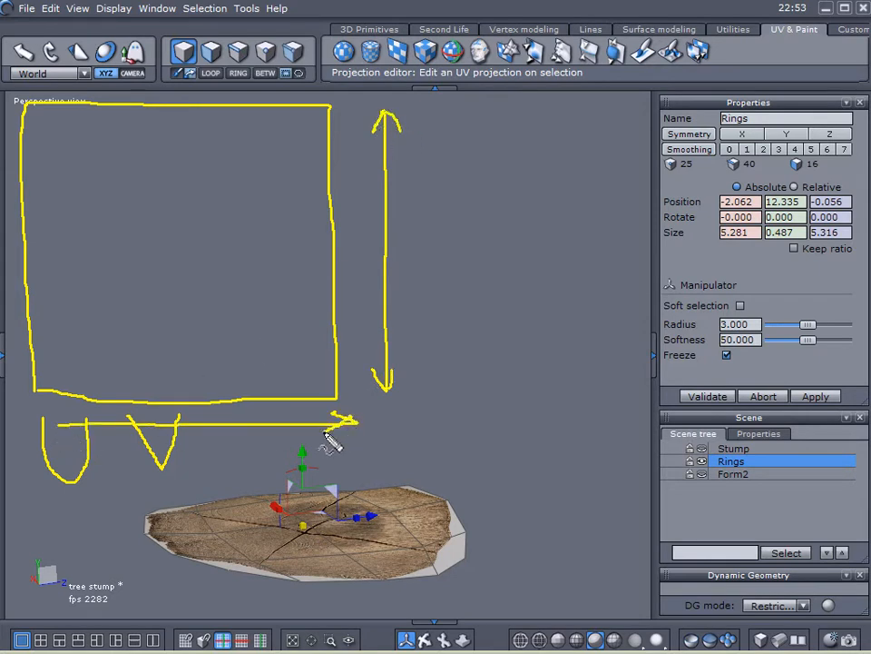
{"action": "mouse_move", "coordinate": [55, 418]}
{"action": "left_mouse_down"}
{"action": "mouse_move", "coordinate": [94, 405]}
{"action": "mouse_move", "coordinate": [93, 444]}
{"action": "left_mouse_up"}
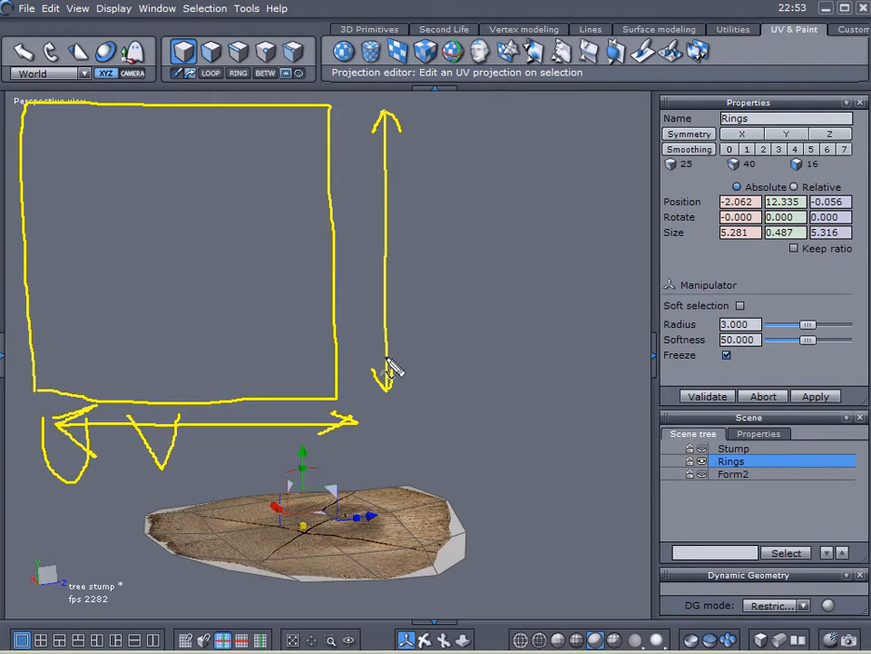
{"action": "mouse_move", "coordinate": [415, 207]}
{"action": "left_mouse_down"}
{"action": "mouse_move", "coordinate": [424, 278]}
{"action": "mouse_move", "coordinate": [443, 205]}
{"action": "left_mouse_up"}
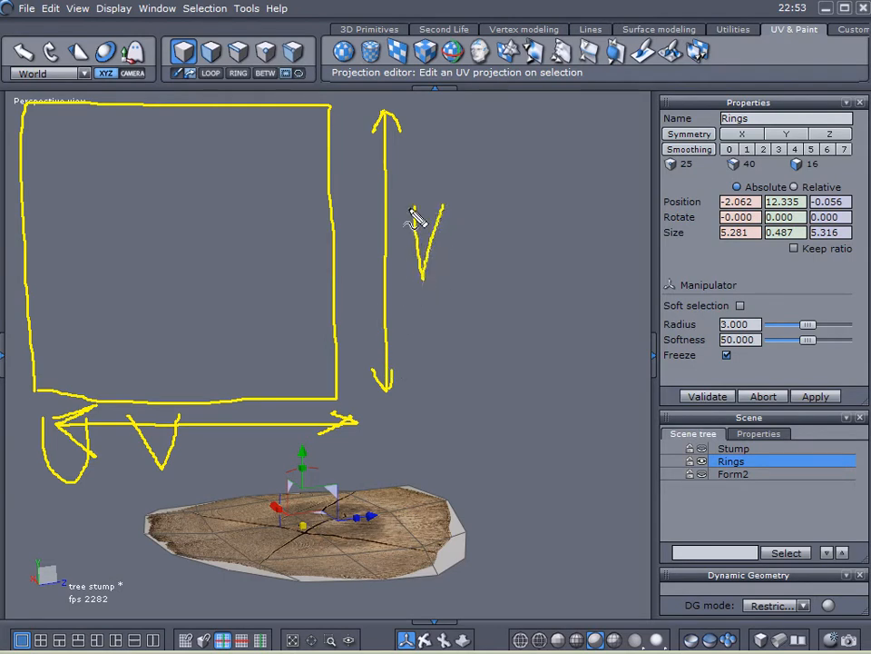
{"action": "mouse_move", "coordinate": [381, 406]}
{"action": "left_mouse_down"}
{"action": "mouse_move", "coordinate": [382, 445]}
{"action": "mouse_move", "coordinate": [409, 446]}
{"action": "mouse_move", "coordinate": [414, 407]}
{"action": "left_mouse_up"}
{"action": "mouse_move", "coordinate": [226, 429]}
{"action": "left_mouse_down"}
{"action": "mouse_move", "coordinate": [261, 433]}
{"action": "mouse_move", "coordinate": [194, 423]}
{"action": "mouse_move", "coordinate": [87, 436]}
{"action": "mouse_move", "coordinate": [229, 447]}
{"action": "mouse_move", "coordinate": [90, 411]}
{"action": "mouse_move", "coordinate": [311, 402]}
{"action": "mouse_move", "coordinate": [58, 405]}
{"action": "mouse_move", "coordinate": [218, 403]}
{"action": "left_mouse_up"}
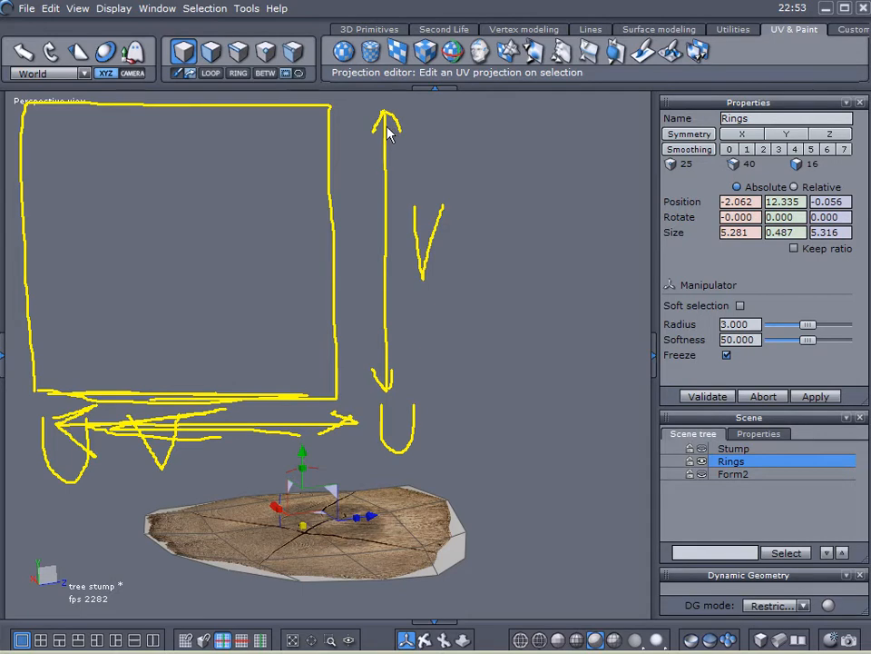
{"action": "key", "text": "Escape"}
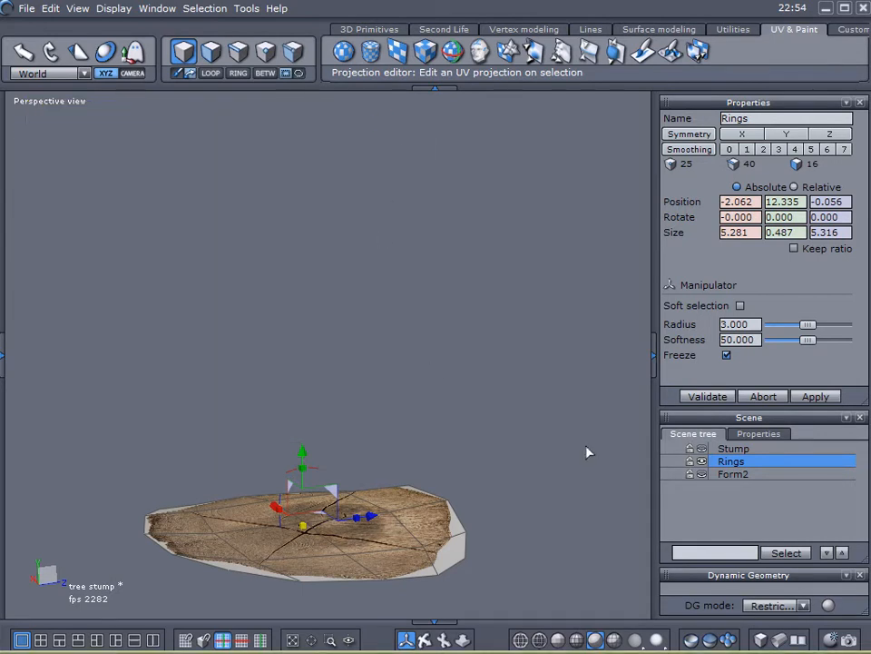
- Examine the Rings texture fit from above and the side, comparing it with the Stump shown and hidden
{"action": "left_click", "coordinate": [702, 449]}
{"action": "left_click", "coordinate": [701, 449]}
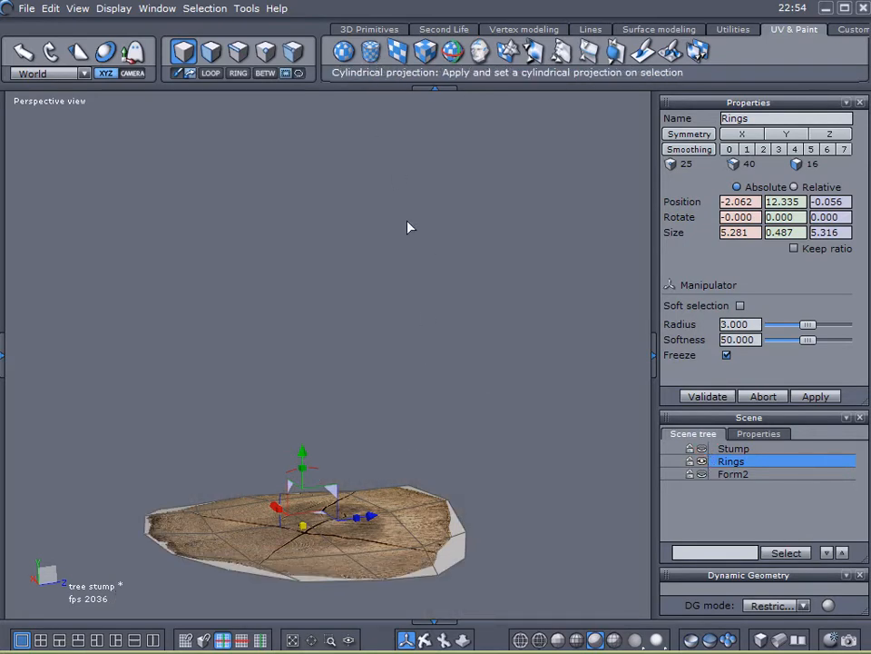
{"action": "mouse_move", "coordinate": [492, 300]}
{"action": "middle_mouse_down"}
{"action": "mouse_move", "coordinate": [500, 228]}
{"action": "mouse_move", "coordinate": [490, 333]}
{"action": "mouse_move", "coordinate": [532, 243]}
{"action": "mouse_move", "coordinate": [473, 263]}
{"action": "mouse_move", "coordinate": [509, 272]}
{"action": "mouse_move", "coordinate": [508, 252]}
{"action": "mouse_move", "coordinate": [490, 261]}
{"action": "mouse_move", "coordinate": [488, 319]}
{"action": "middle_mouse_up"}
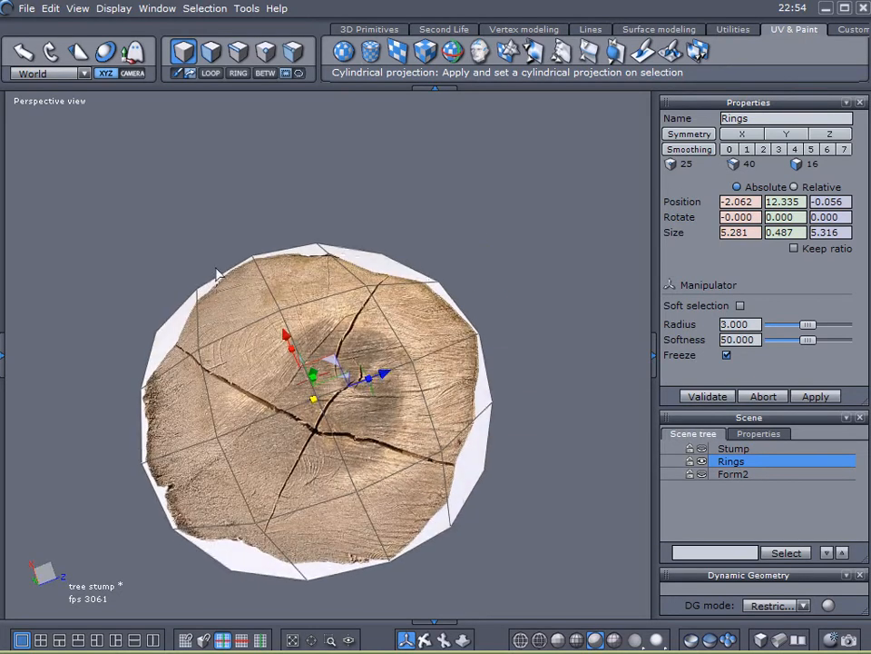
{"action": "middle_click_drag", "start_coordinate": [509, 273], "coordinate": [505, 410]}
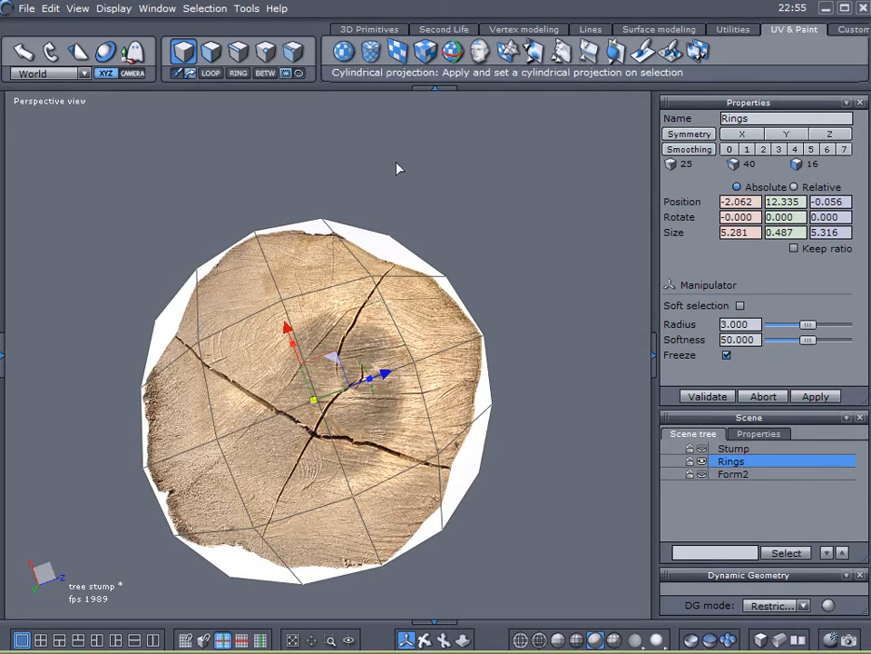
{"action": "left_click", "coordinate": [702, 449]}
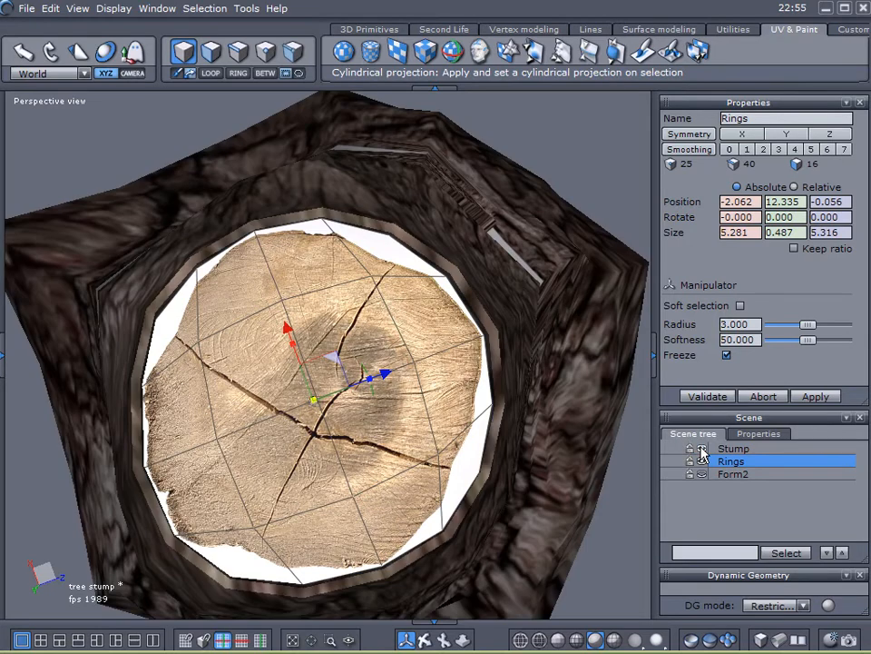
{"action": "left_click", "coordinate": [702, 449]}
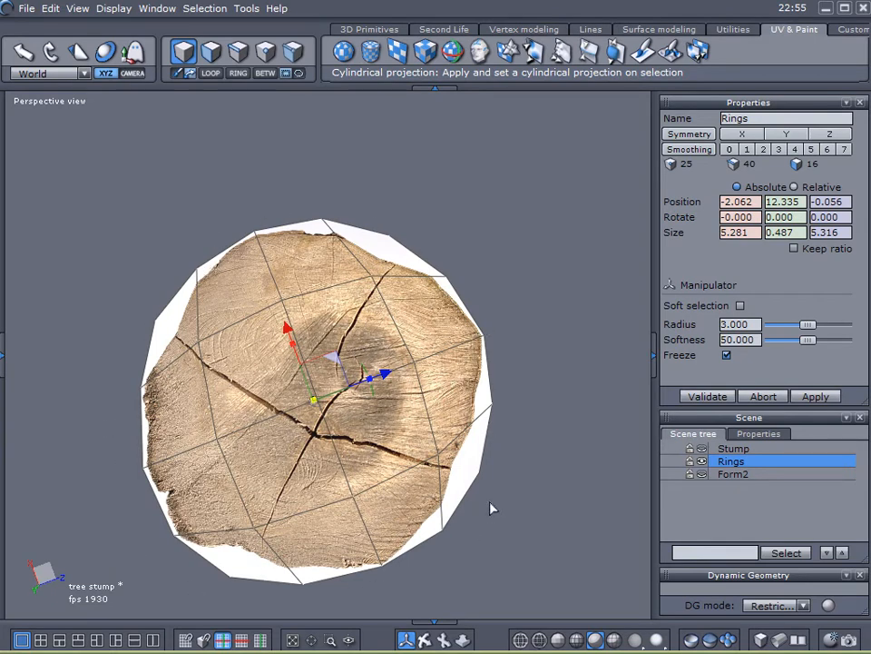
- Apply a planar projection to the Rings object, replacing its custom UVs with a new gizmo, and view the face from above
{"action": "left_click", "coordinate": [404, 55]}
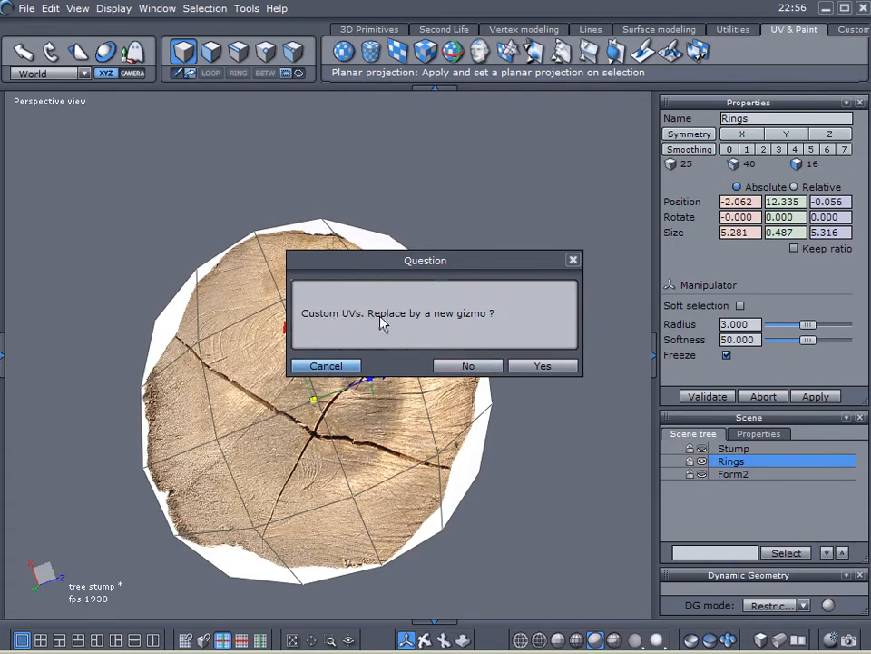
{"action": "left_click", "coordinate": [536, 367]}
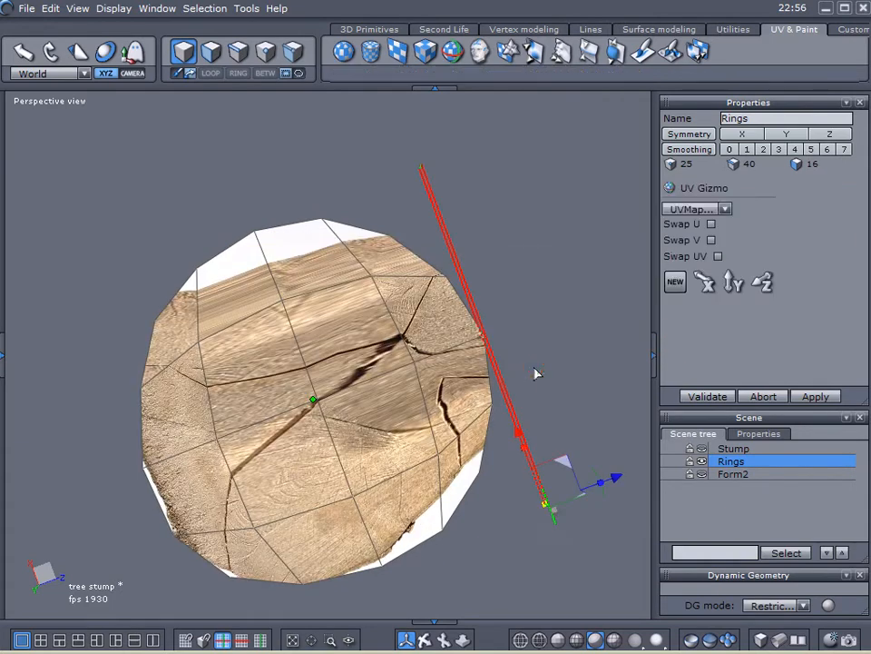
{"action": "left_click_drag", "start_coordinate": [241, 419], "coordinate": [266, 213], "text": "alt"}
{"action": "right_click_drag", "start_coordinate": [285, 287], "coordinate": [292, 258], "text": "alt"}
{"action": "left_click_drag", "start_coordinate": [300, 301], "coordinate": [297, 379], "text": "alt"}
{"action": "right_click_drag", "start_coordinate": [401, 323], "coordinate": [386, 378], "text": "alt"}
{"action": "left_click_drag", "start_coordinate": [386, 378], "coordinate": [388, 329], "text": "alt"}
{"action": "right_click_drag", "start_coordinate": [389, 328], "coordinate": [390, 310], "text": "alt"}
{"action": "left_click_drag", "start_coordinate": [389, 311], "coordinate": [381, 412], "text": "alt"}
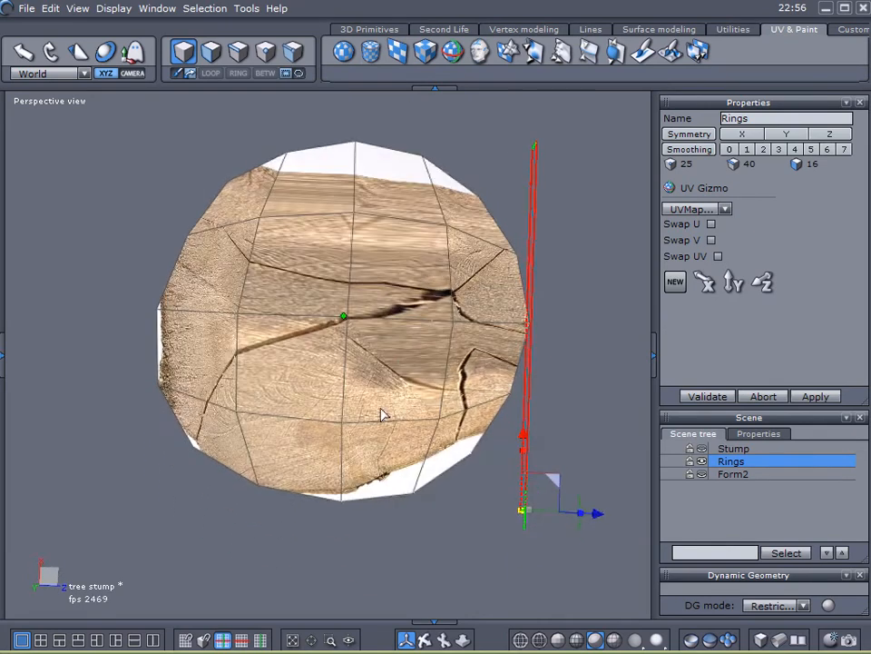
- Compare the planar projection along the X, Y and Z axes, and validate it with the gizmo aligned to Y
{"action": "left_click", "coordinate": [733, 283]}
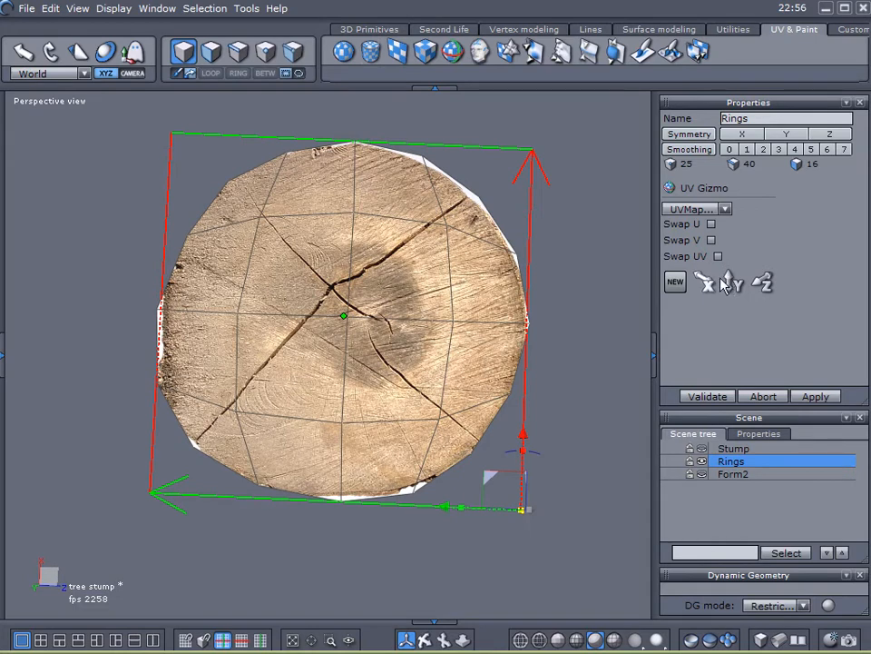
{"action": "left_click", "coordinate": [704, 283]}
{"action": "left_click", "coordinate": [767, 283]}
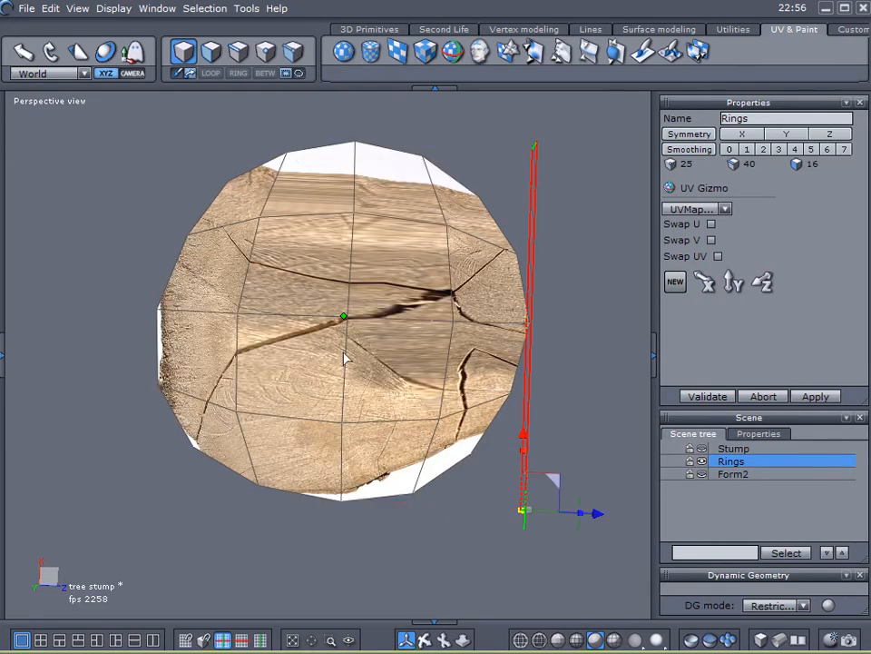
{"action": "left_click", "coordinate": [732, 283]}
{"action": "right_click_drag", "start_coordinate": [461, 305], "coordinate": [380, 473]}
{"action": "right_click_drag", "start_coordinate": [427, 391], "coordinate": [381, 441]}
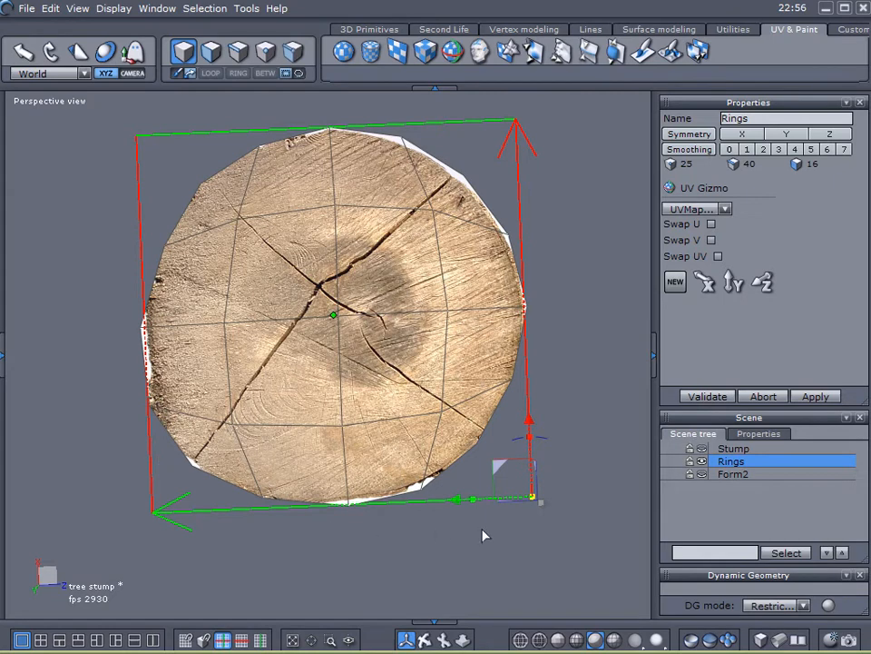
{"action": "left_click", "coordinate": [713, 395]}
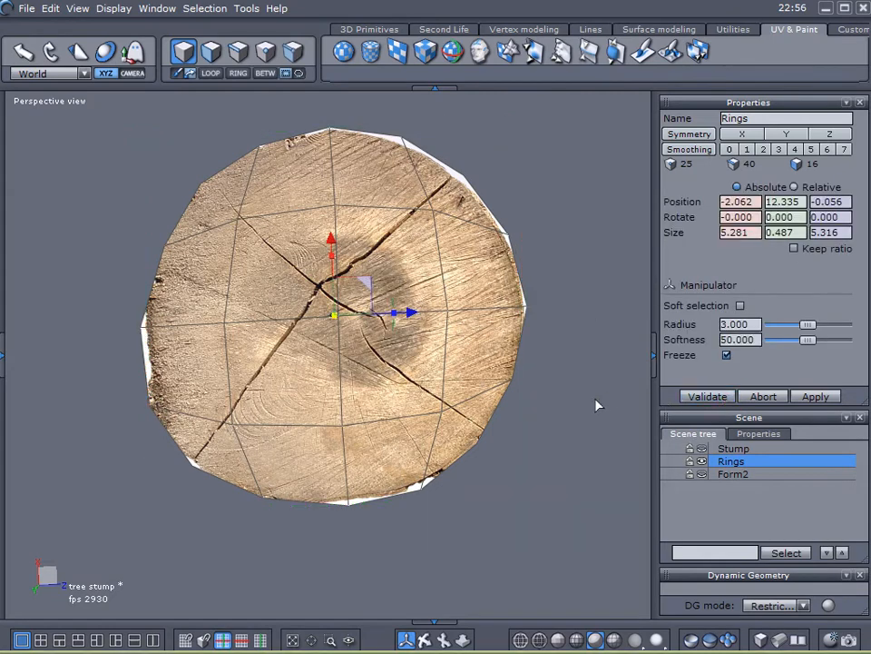
- Start the Unfold tool on Rings and select several inner faces to see where they lie on the UV map
{"action": "middle_click_drag", "start_coordinate": [380, 506], "coordinate": [335, 436]}
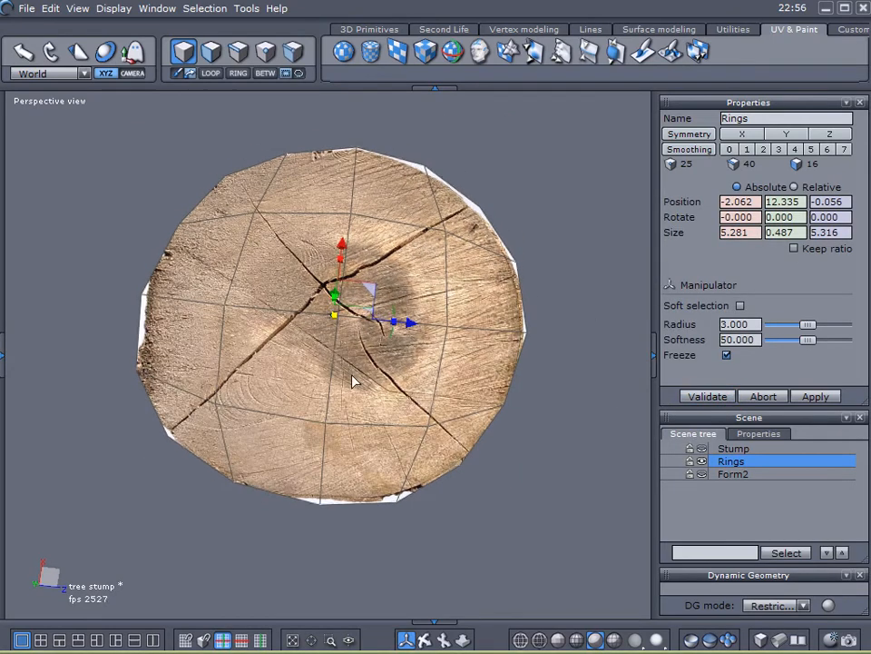
{"action": "left_click", "coordinate": [479, 52]}
{"action": "left_click", "coordinate": [181, 353]}
{"action": "mouse_move", "coordinate": [180, 347]}
{"action": "middle_mouse_down"}
{"action": "mouse_move", "coordinate": [172, 384]}
{"action": "mouse_move", "coordinate": [205, 320]}
{"action": "mouse_move", "coordinate": [198, 390]}
{"action": "mouse_move", "coordinate": [193, 332]}
{"action": "mouse_move", "coordinate": [214, 232]}
{"action": "mouse_move", "coordinate": [165, 342]}
{"action": "middle_mouse_up"}
{"action": "left_click", "coordinate": [178, 377]}
{"action": "scroll", "coordinate": [196, 390], "scroll_direction": "down", "scroll_amount": 5}
{"action": "scroll", "coordinate": [165, 343], "scroll_direction": "up", "scroll_amount": 10}
{"action": "scroll", "coordinate": [154, 391], "scroll_direction": "down", "scroll_amount": 5}
{"action": "mouse_move", "coordinate": [155, 390]}
{"action": "middle_mouse_down"}
{"action": "mouse_move", "coordinate": [184, 354]}
{"action": "mouse_move", "coordinate": [166, 384]}
{"action": "middle_mouse_up"}
{"action": "left_click", "coordinate": [197, 364], "text": "shift"}
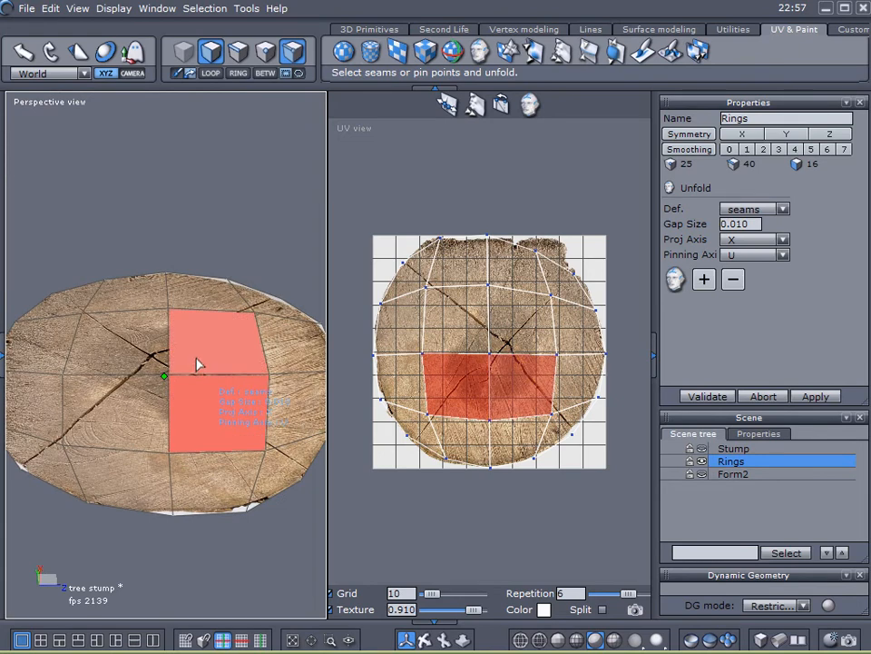
{"action": "left_click", "coordinate": [151, 348]}
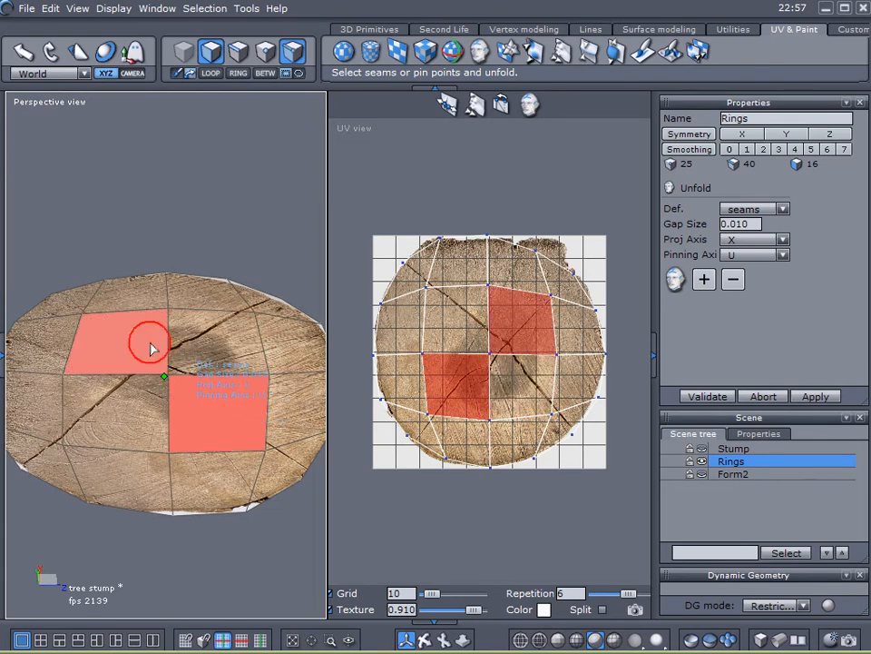
{"action": "left_click", "coordinate": [131, 397]}
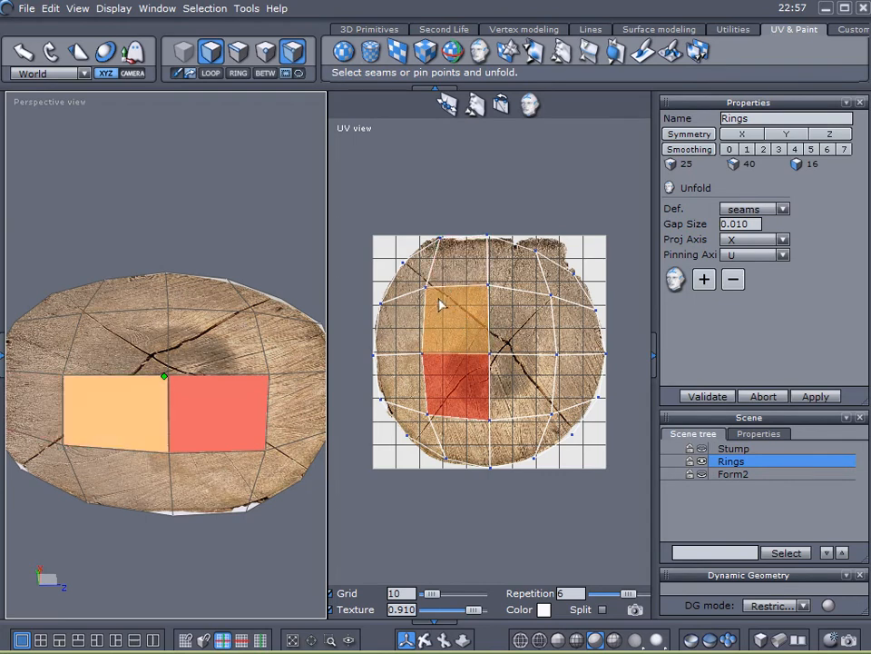
{"action": "scroll", "coordinate": [439, 303], "scroll_direction": "up", "scroll_amount": 2}
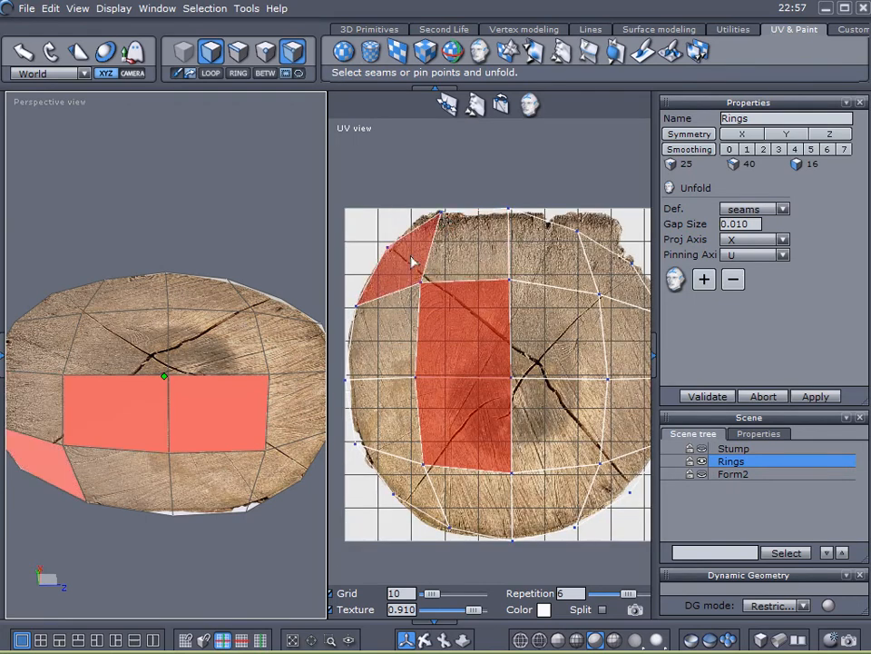
- Switch to edge selection, widen the UV view, and examine how the Rings edges line up with the texture outline
{"action": "left_click", "coordinate": [237, 50]}
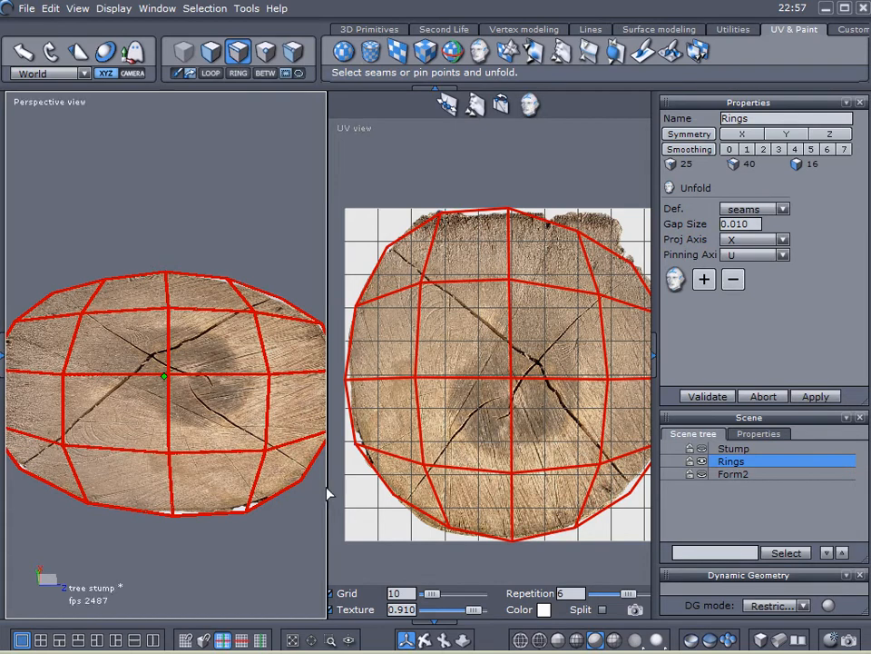
{"action": "left_click_drag", "start_coordinate": [328, 487], "coordinate": [251, 491]}
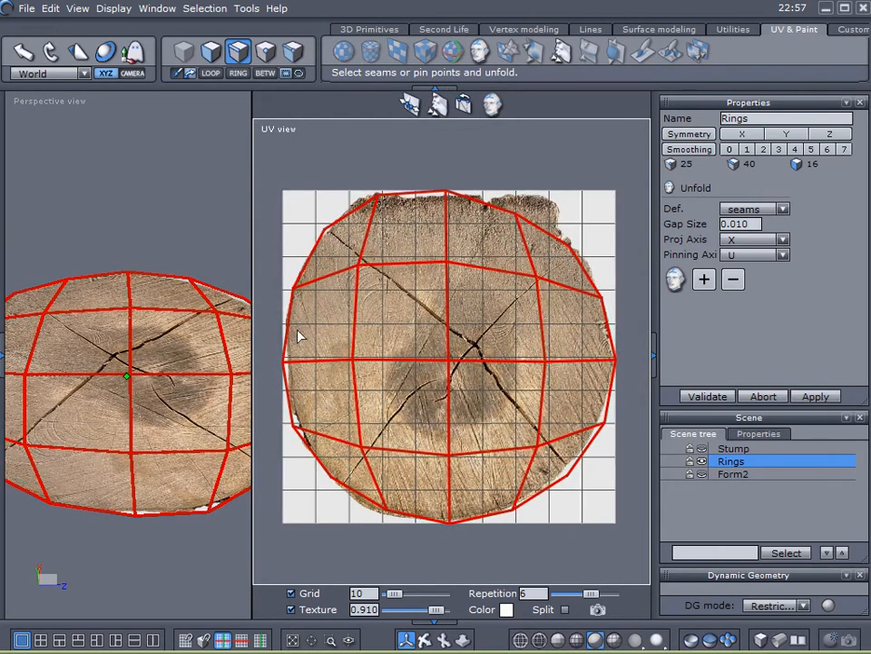
{"action": "middle_click_drag", "start_coordinate": [119, 385], "coordinate": [123, 432]}
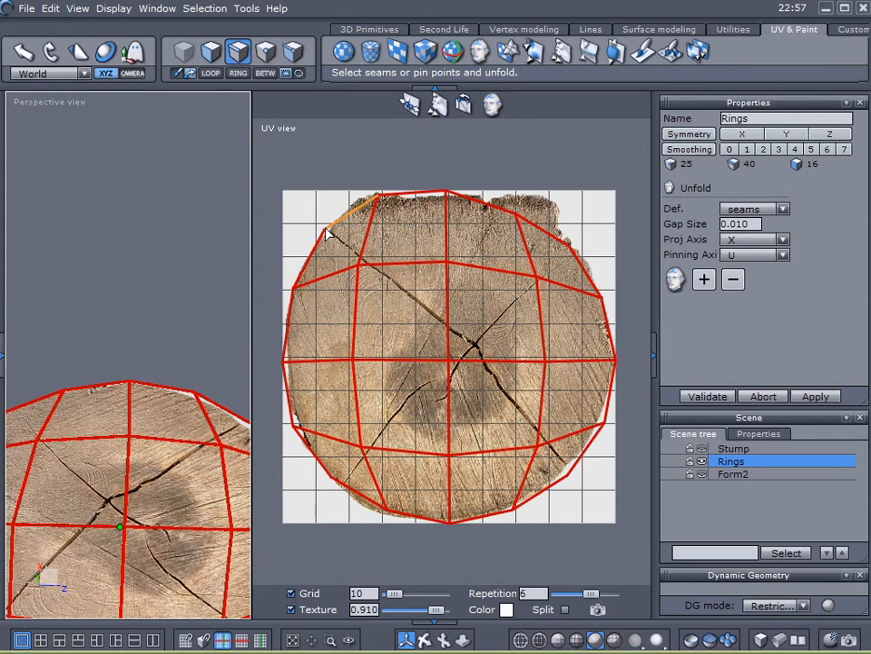
{"action": "scroll", "coordinate": [329, 234], "scroll_direction": "up", "scroll_amount": 2}
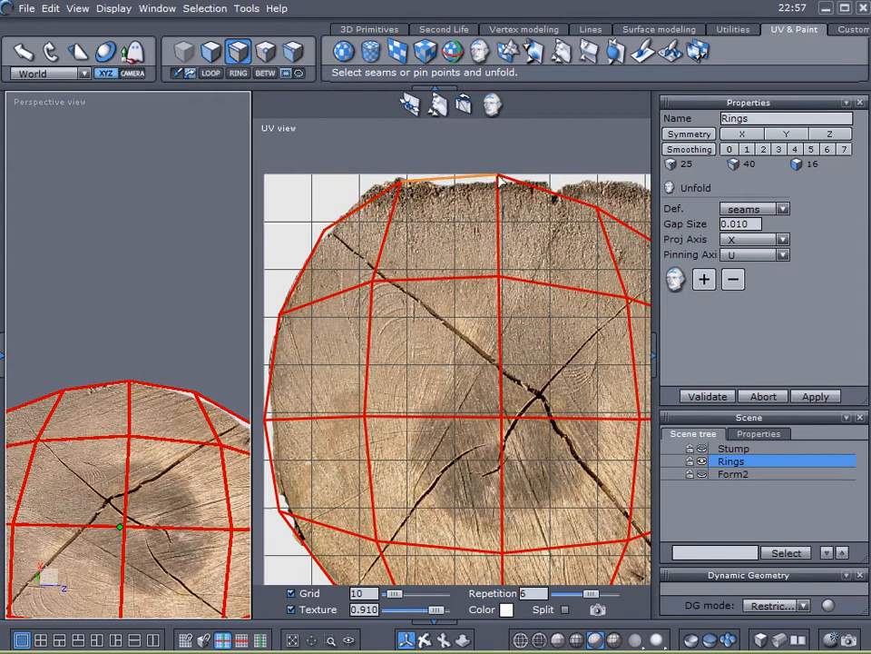
{"action": "middle_click_drag", "start_coordinate": [476, 268], "coordinate": [495, 132]}
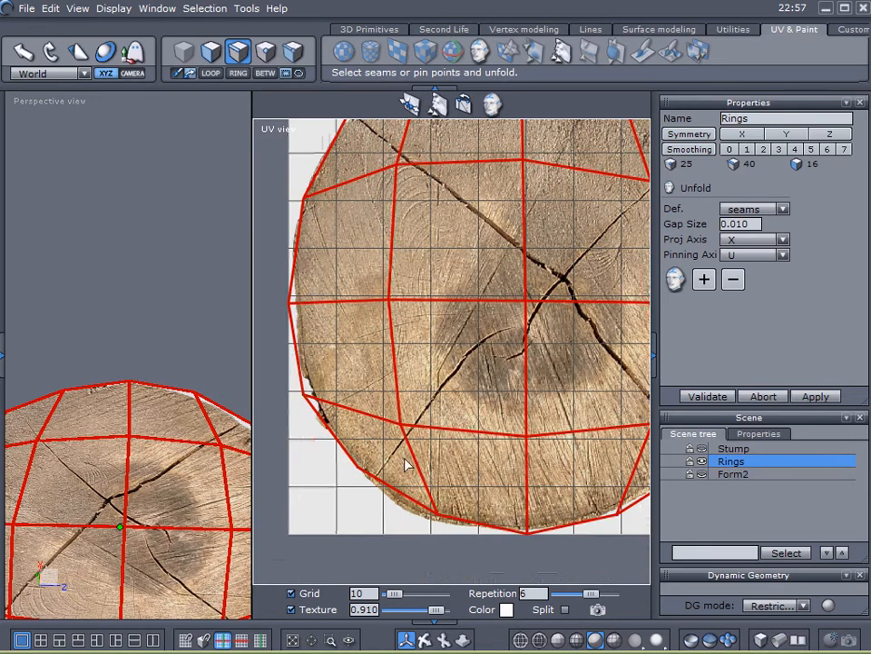
{"action": "middle_click_drag", "start_coordinate": [447, 424], "coordinate": [257, 355]}
{"action": "middle_click_drag", "start_coordinate": [398, 284], "coordinate": [508, 329]}
{"action": "scroll", "coordinate": [140, 404], "scroll_direction": "down", "scroll_amount": 4}
{"action": "middle_click_drag", "start_coordinate": [142, 405], "coordinate": [132, 482]}
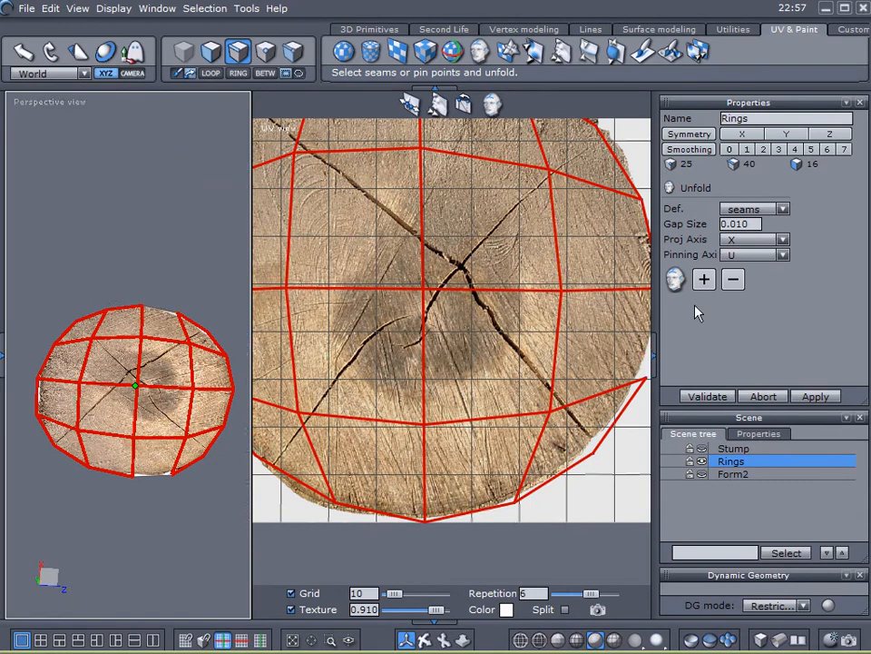
- Clear the edge selection by deselecting and reselecting Rings, and bring the upper rim of its UV map into close view
{"action": "left_click", "coordinate": [712, 522]}
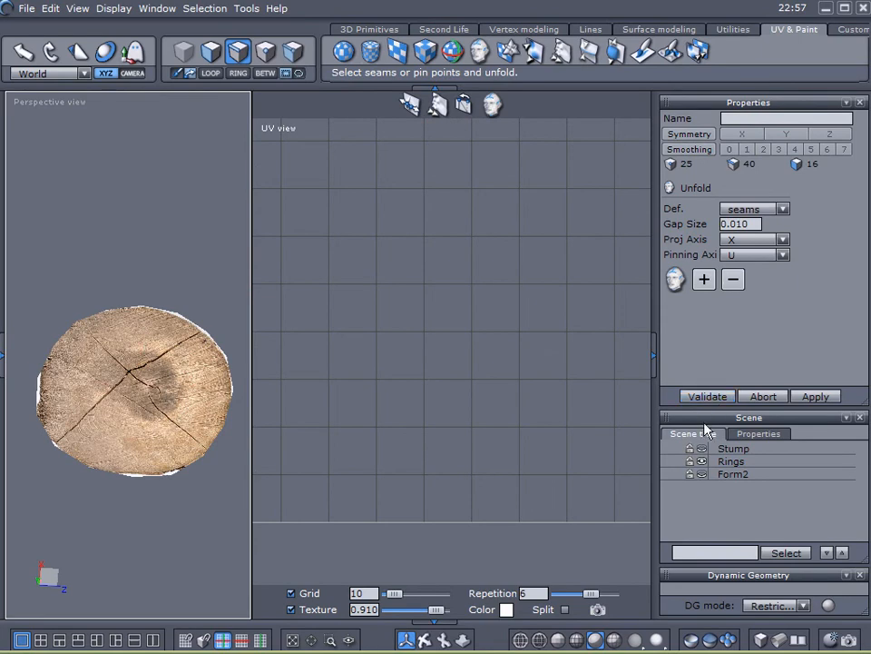
{"action": "left_click", "coordinate": [714, 461]}
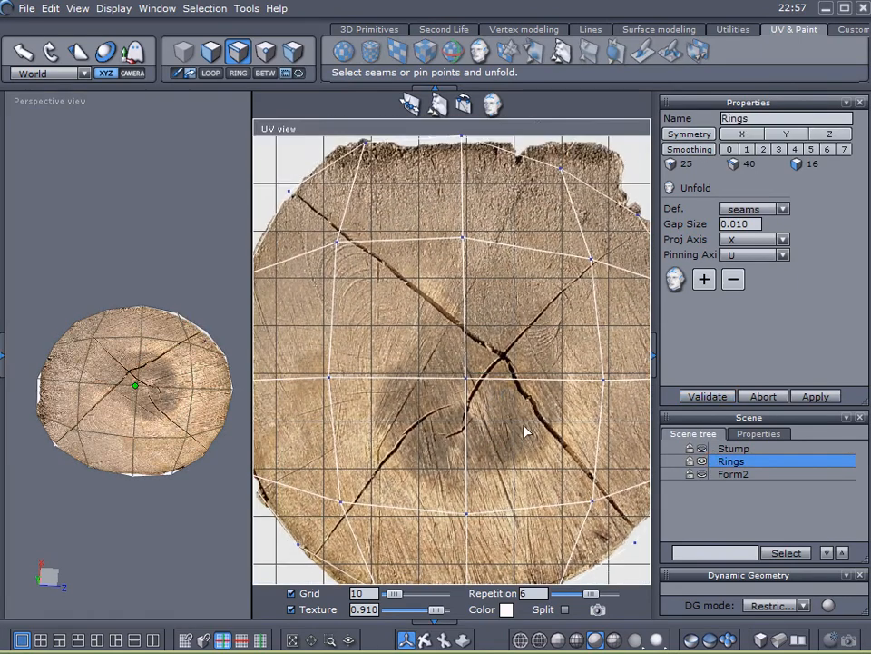
{"action": "middle_click_drag", "start_coordinate": [477, 349], "coordinate": [495, 374]}
{"action": "scroll", "coordinate": [465, 199], "scroll_direction": "up", "scroll_amount": 5}
{"action": "middle_click_drag", "start_coordinate": [480, 171], "coordinate": [451, 257]}
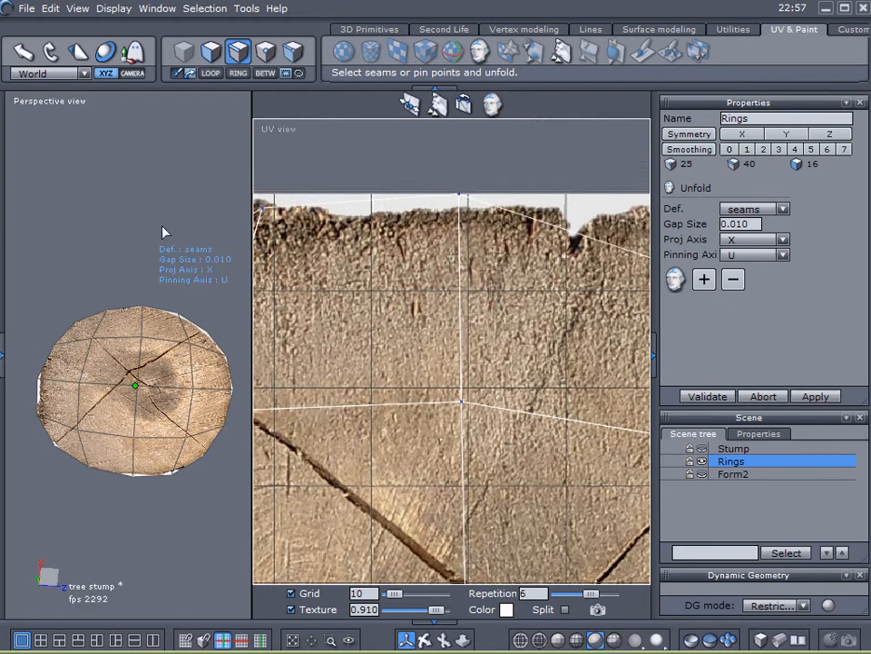
- Pick the top-centre UV point of Rings in a wider UV view, validate, and restart the Unfold tool
{"action": "left_click", "coordinate": [265, 51]}
{"action": "left_click", "coordinate": [458, 195]}
{"action": "left_click_drag", "start_coordinate": [255, 296], "coordinate": [175, 288]}
{"action": "scroll", "coordinate": [372, 318], "scroll_direction": "down", "scroll_amount": 3}
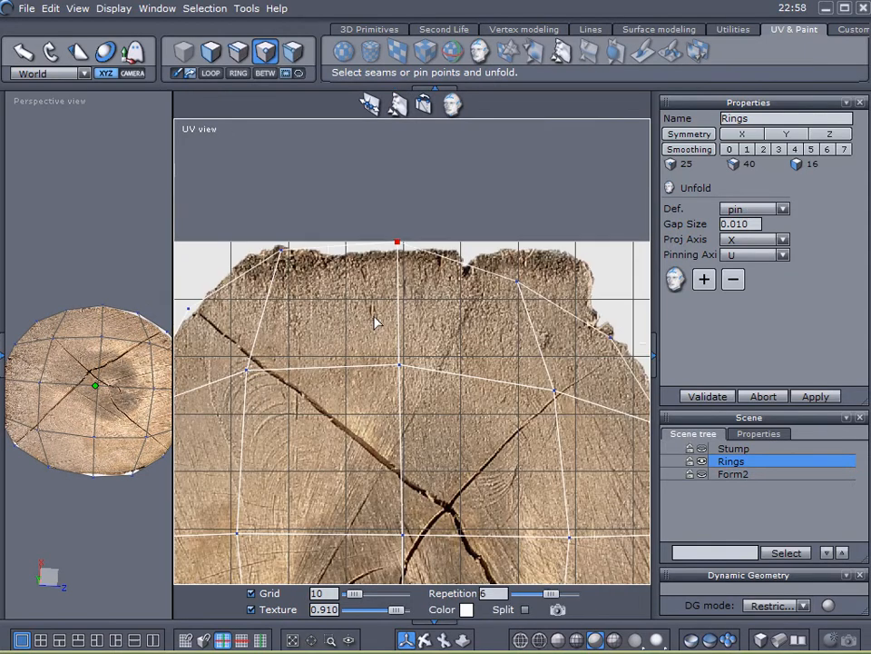
{"action": "scroll", "coordinate": [377, 321], "scroll_direction": "down", "scroll_amount": 3}
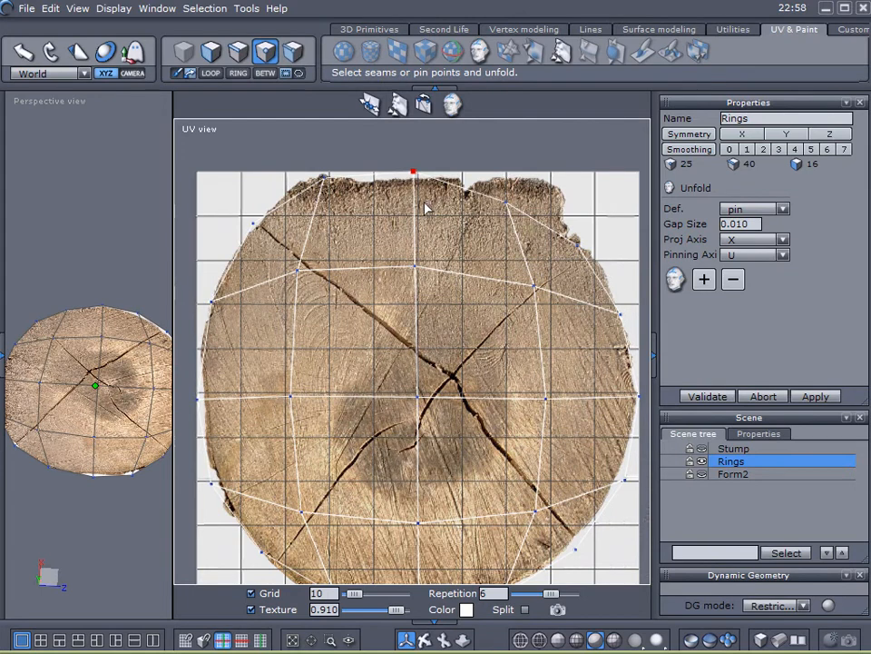
{"action": "left_click", "coordinate": [707, 396]}
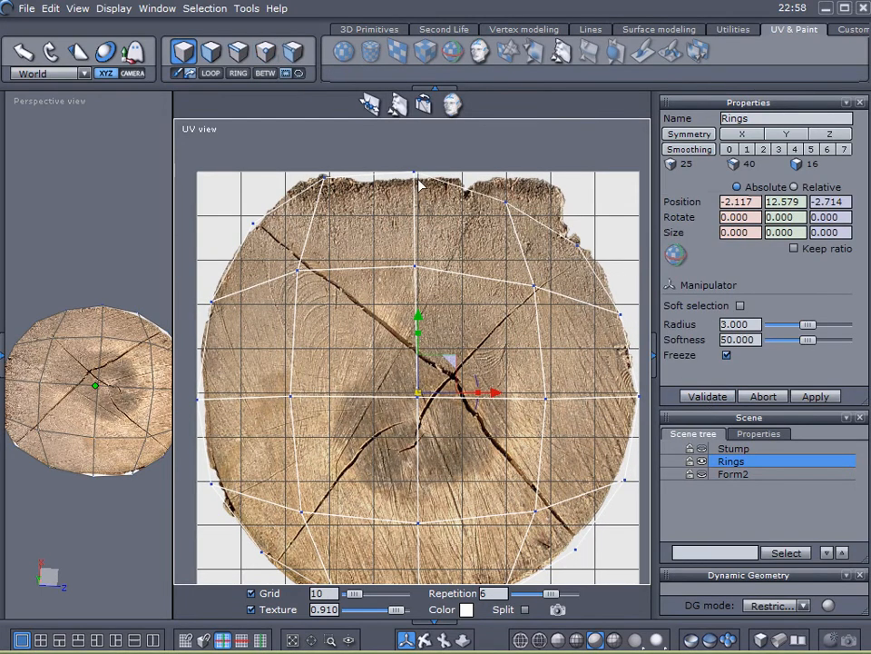
{"action": "left_click", "coordinate": [452, 107]}
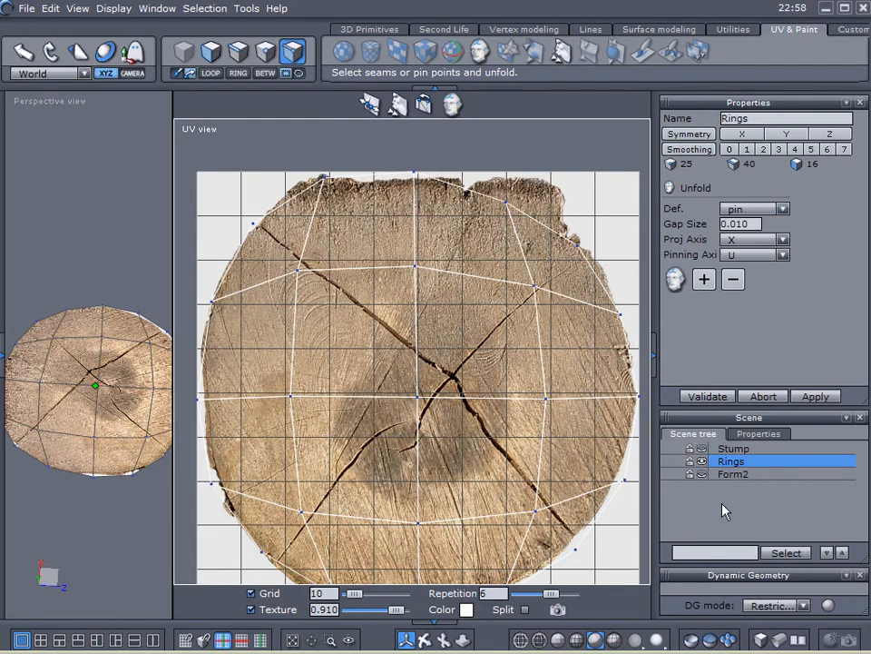
- Validate the Unfold tool, select the top-centre UV point of Rings, and bring the matching rim into close perspective view
{"action": "left_click", "coordinate": [707, 396]}
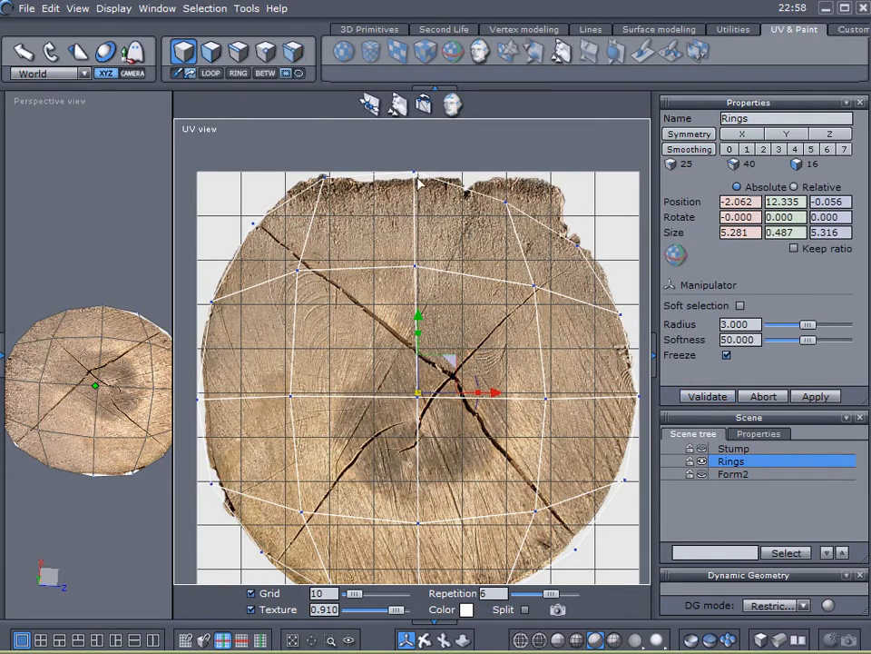
{"action": "left_click", "coordinate": [266, 50]}
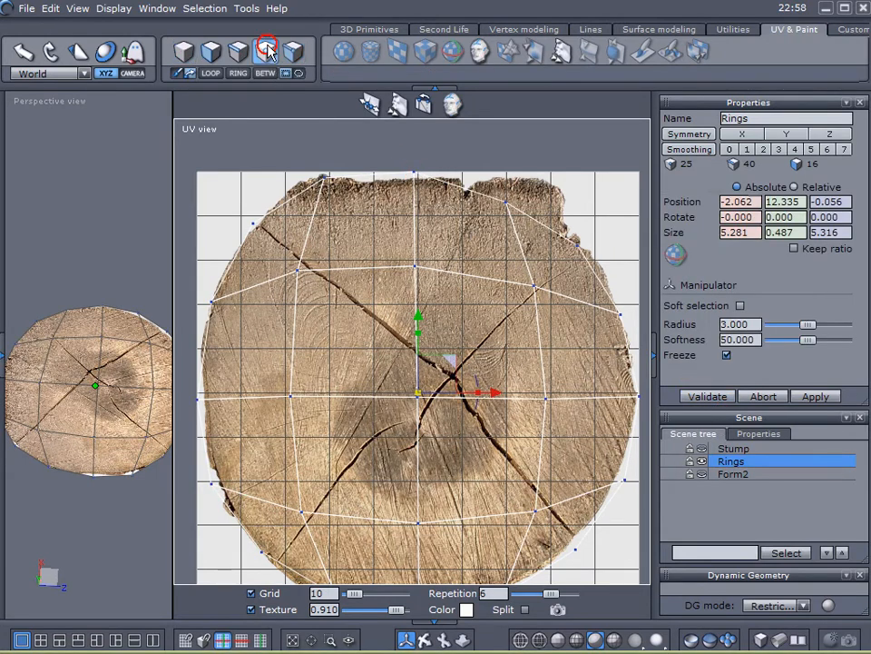
{"action": "left_click", "coordinate": [418, 175]}
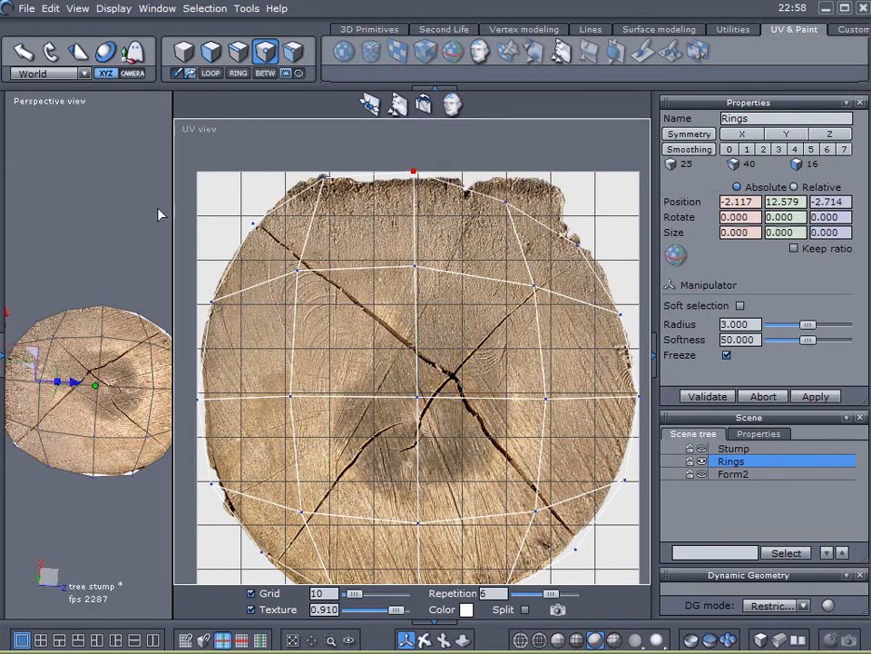
{"action": "middle_click_drag", "start_coordinate": [27, 218], "coordinate": [105, 189]}
{"action": "scroll", "coordinate": [89, 397], "scroll_direction": "up", "scroll_amount": 5}
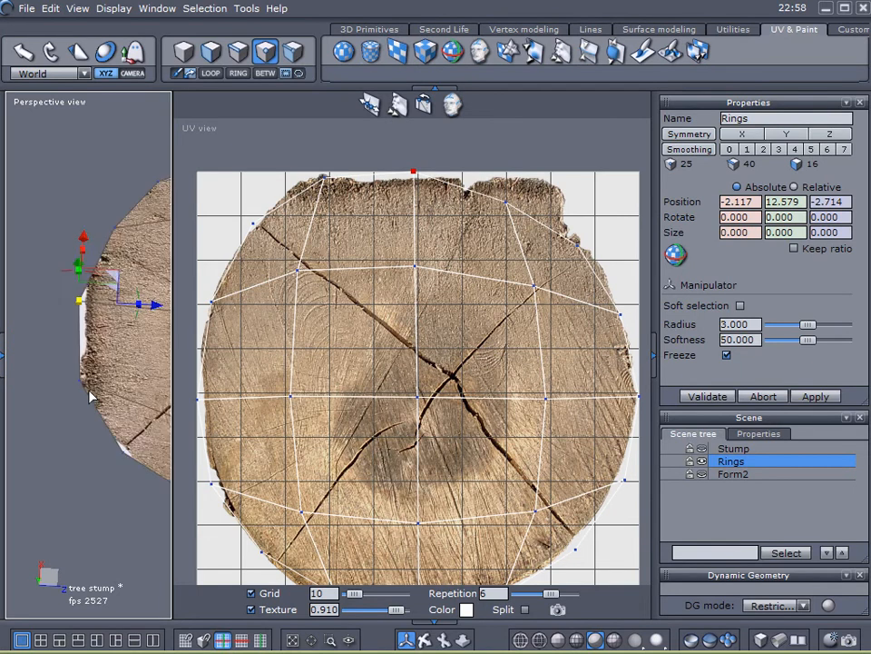
{"action": "right_click_drag", "start_coordinate": [90, 371], "coordinate": [88, 328]}
- Try lowering the top-centre UV point of Rings inside the bark edge of the texture, undoing each attempt
{"action": "left_click_drag", "start_coordinate": [446, 137], "coordinate": [445, 161]}
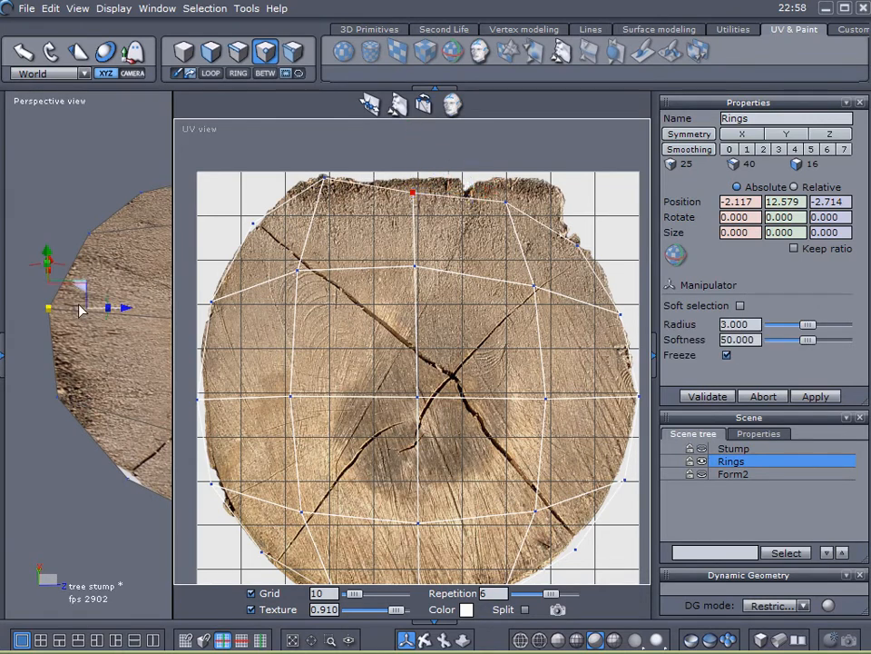
{"action": "key", "text": "ctrl+z"}
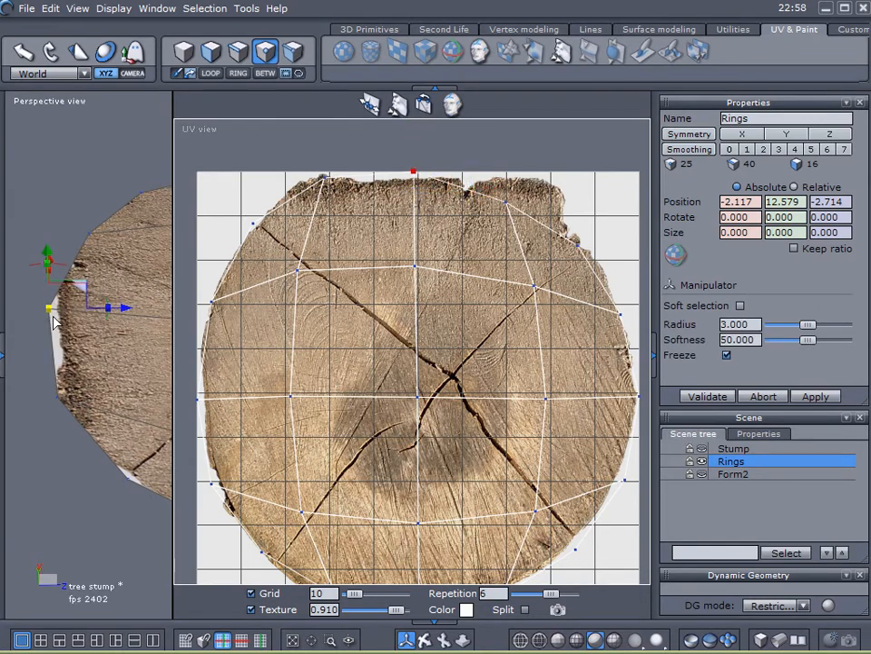
{"action": "left_click_drag", "start_coordinate": [448, 138], "coordinate": [448, 160]}
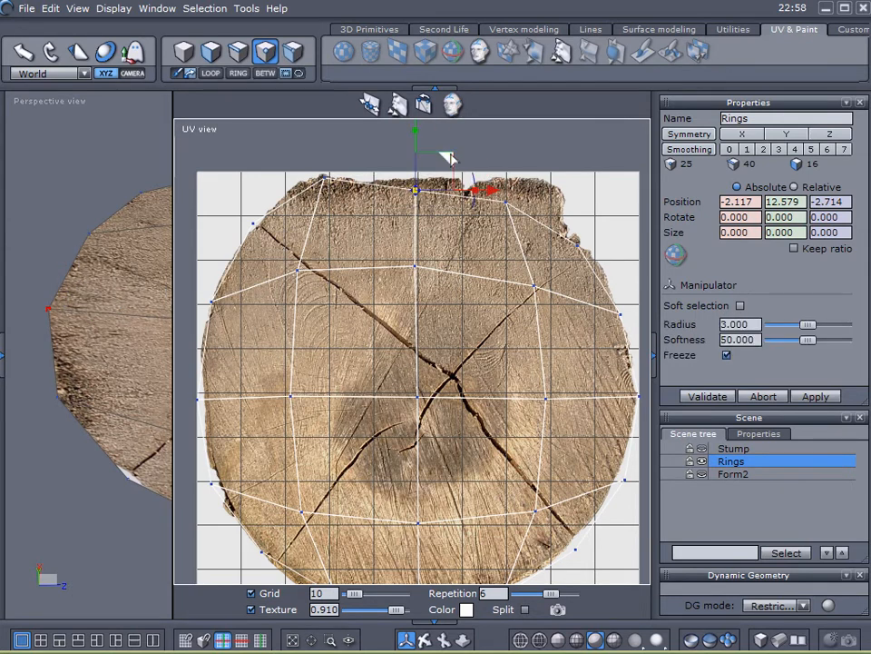
{"action": "key", "text": "ctrl+z"}
- Select all UV points of Rings, scale the map down slightly, and centre it inside the cut-end texture outline
{"action": "middle_click_drag", "start_coordinate": [449, 280], "coordinate": [451, 320]}
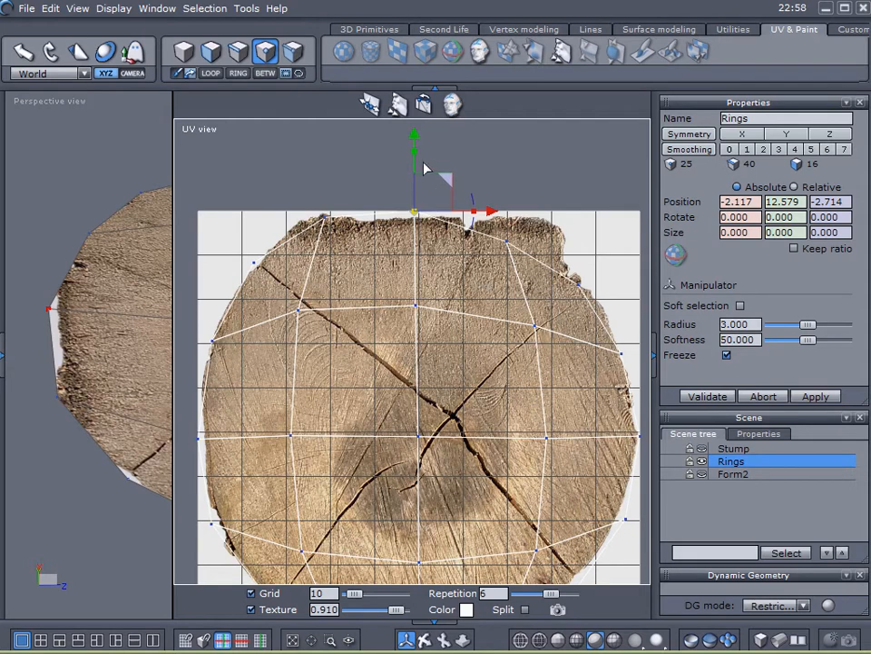
{"action": "scroll", "coordinate": [407, 367], "scroll_direction": "down", "scroll_amount": 1}
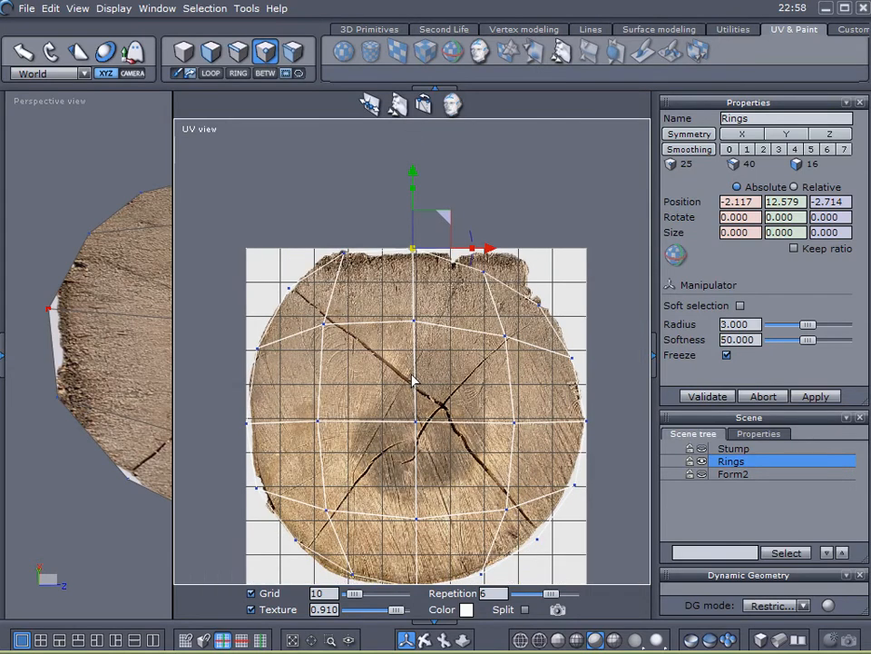
{"action": "key", "text": "ctrl+a"}
{"action": "mouse_move", "coordinate": [447, 389]}
{"action": "left_mouse_down"}
{"action": "mouse_move", "coordinate": [369, 424]}
{"action": "mouse_move", "coordinate": [544, 327]}
{"action": "mouse_move", "coordinate": [498, 317]}
{"action": "mouse_move", "coordinate": [461, 350]}
{"action": "mouse_move", "coordinate": [343, 378]}
{"action": "mouse_move", "coordinate": [446, 383]}
{"action": "left_mouse_up"}
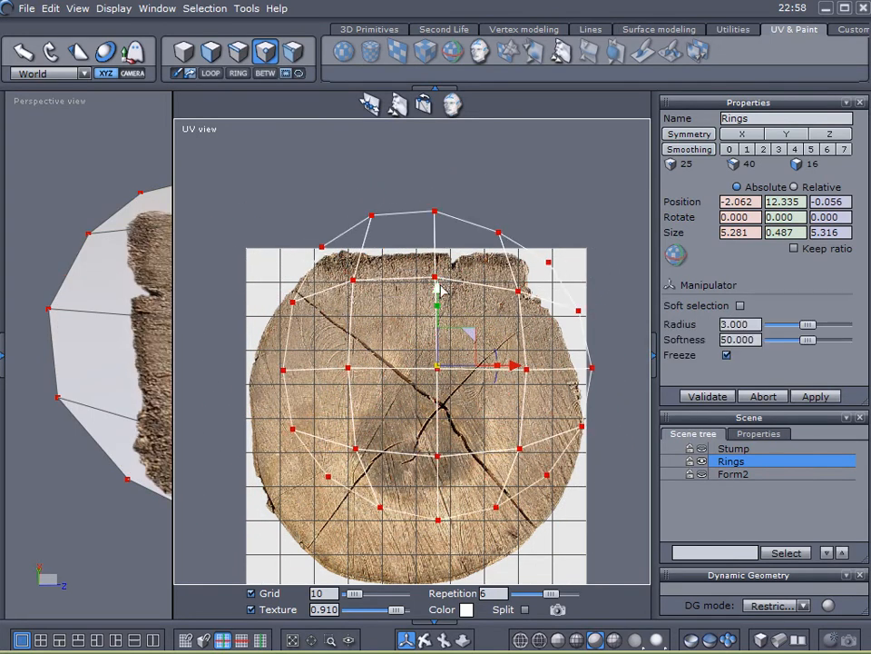
{"action": "left_click_drag", "start_coordinate": [436, 312], "coordinate": [467, 330]}
{"action": "mouse_move", "coordinate": [511, 364]}
{"action": "left_mouse_down"}
{"action": "mouse_move", "coordinate": [605, 369]}
{"action": "mouse_move", "coordinate": [522, 374]}
{"action": "left_mouse_up"}
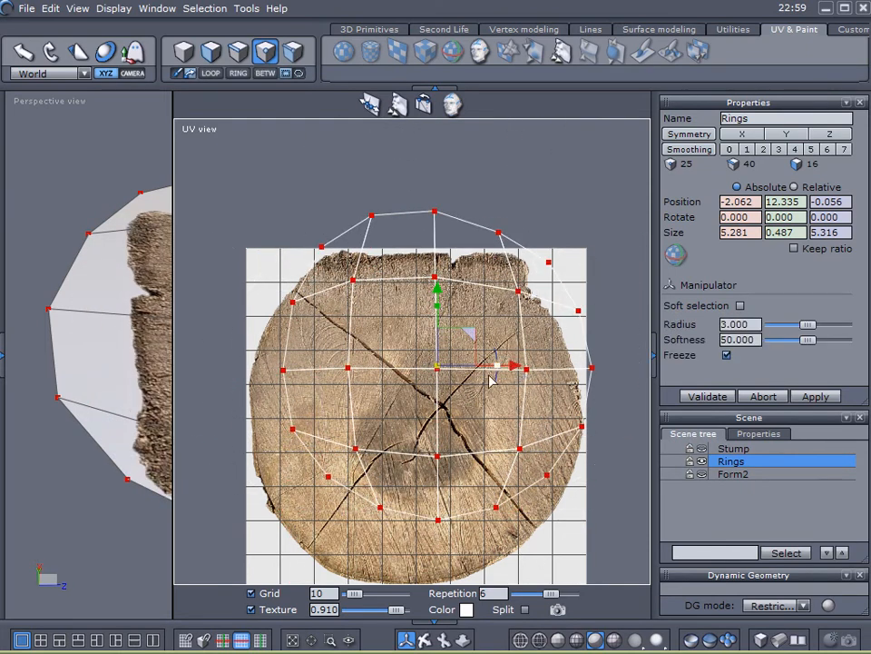
{"action": "left_click_drag", "start_coordinate": [468, 335], "coordinate": [444, 384]}
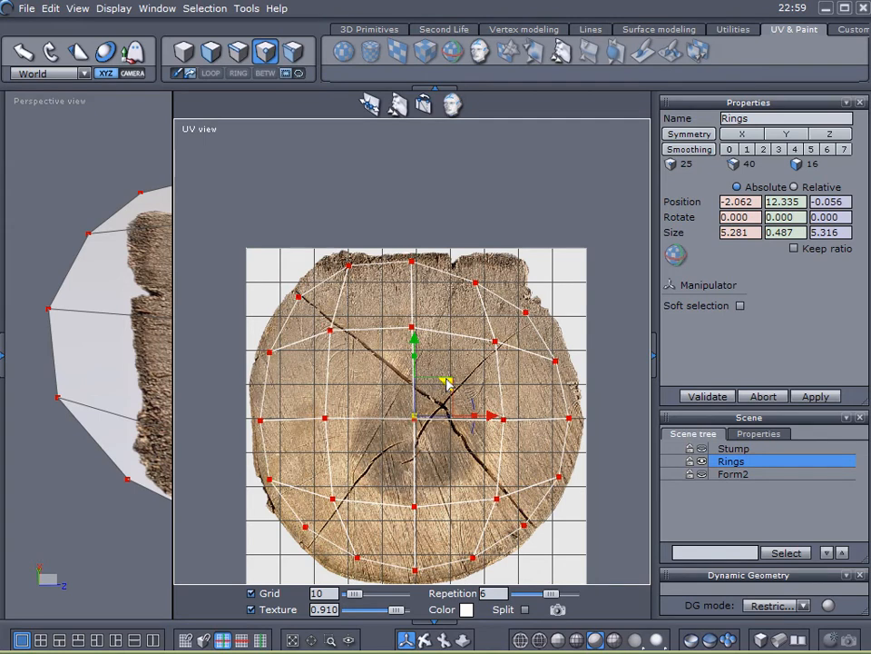
{"action": "left_click_drag", "start_coordinate": [414, 419], "coordinate": [431, 419]}
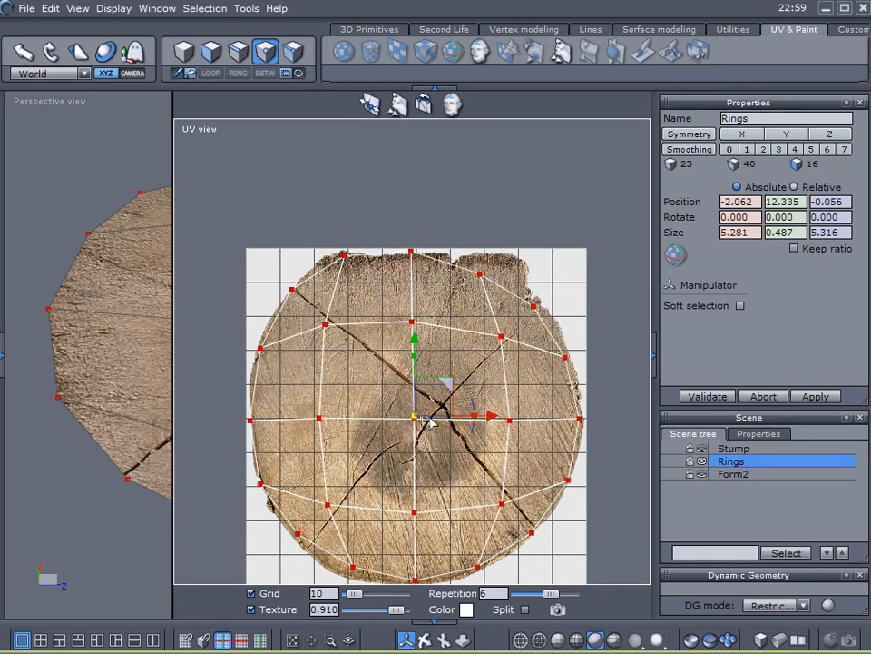
- Lower the top-centre UV point onto the bark edge and adjust the neighbouring upper-rim point to its left
{"action": "scroll", "coordinate": [407, 251], "scroll_direction": "up", "scroll_amount": 3}
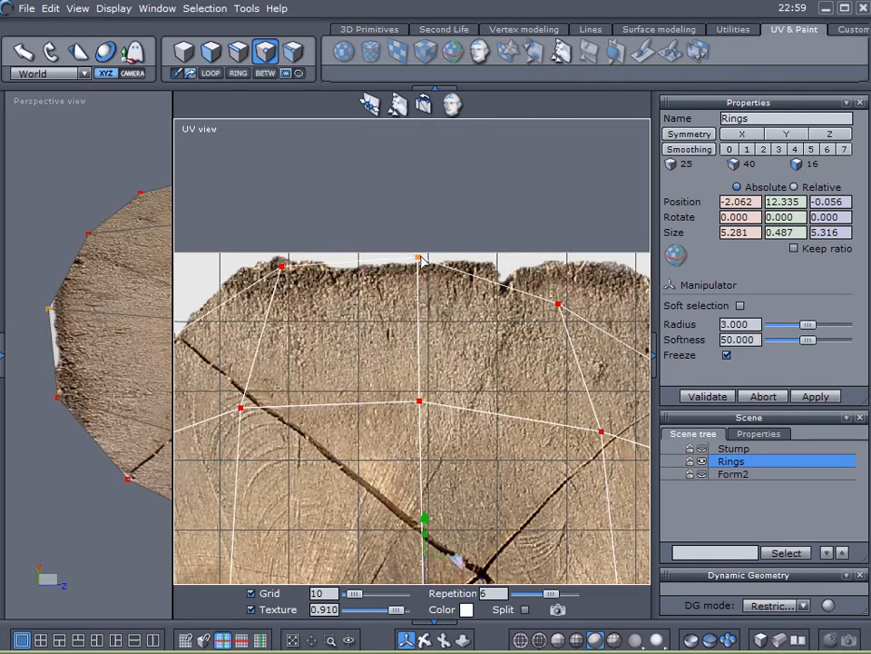
{"action": "left_click", "coordinate": [418, 256]}
{"action": "left_click_drag", "start_coordinate": [417, 180], "coordinate": [282, 201]}
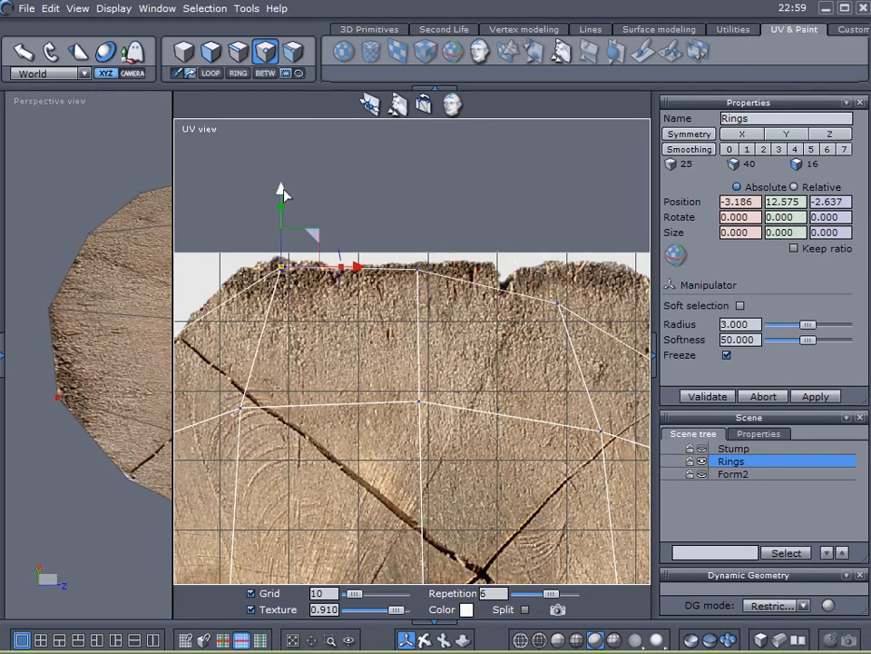
- Check the right and lower rims of the UV map, and adjust the bottom-rim point left of centre to the outline
{"action": "scroll", "coordinate": [427, 382], "scroll_direction": "down", "scroll_amount": 2}
{"action": "middle_click_drag", "start_coordinate": [377, 364], "coordinate": [228, 279]}
{"action": "middle_click_drag", "start_coordinate": [520, 512], "coordinate": [525, 305]}
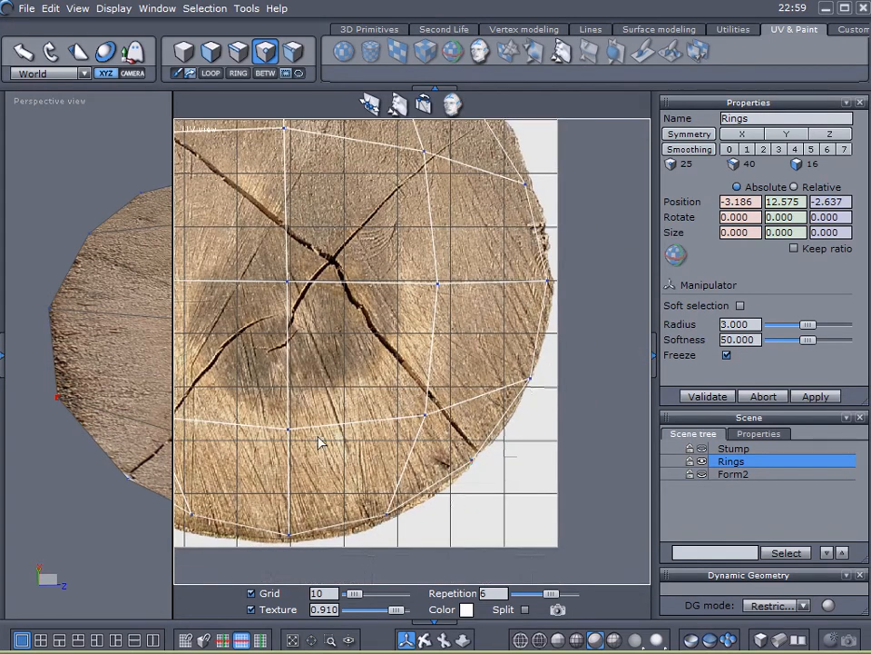
{"action": "middle_click_drag", "start_coordinate": [343, 497], "coordinate": [548, 363]}
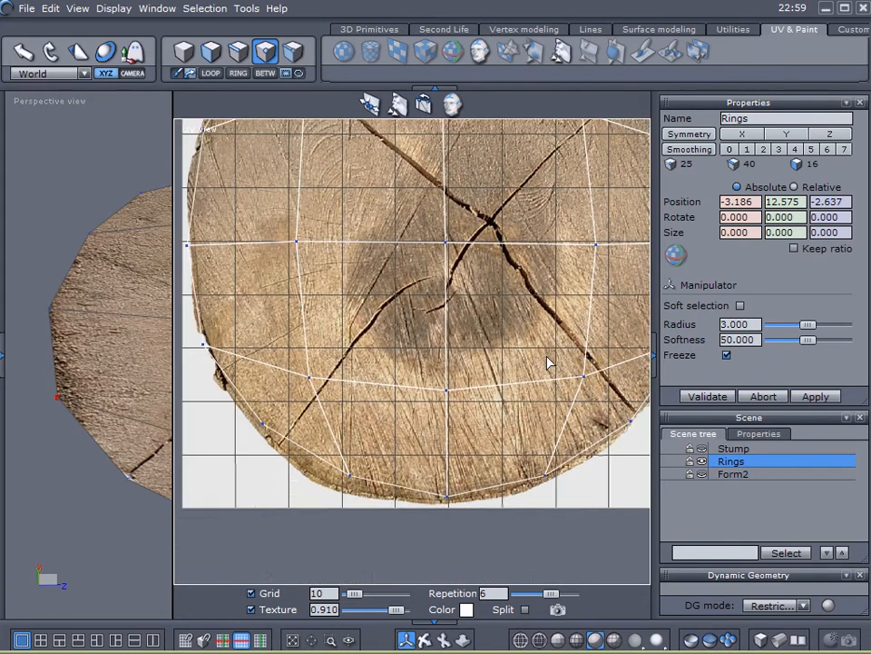
{"action": "left_click", "coordinate": [448, 498]}
{"action": "left_click", "coordinate": [351, 475]}
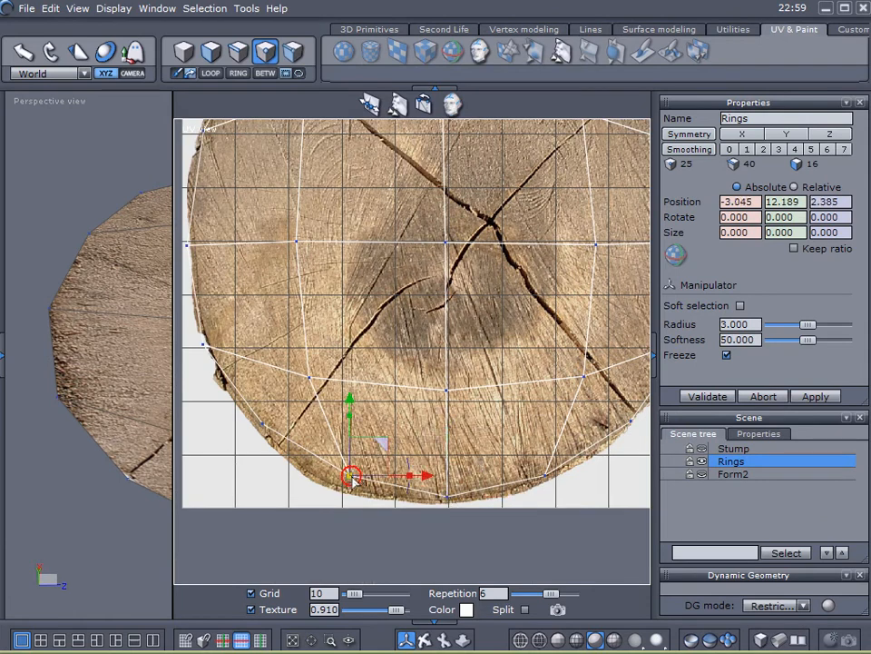
- Move the lower-left, leftmost and upper-left rim UV points of Rings inward onto the bark outline
{"action": "middle_click_drag", "start_coordinate": [334, 312], "coordinate": [358, 328]}
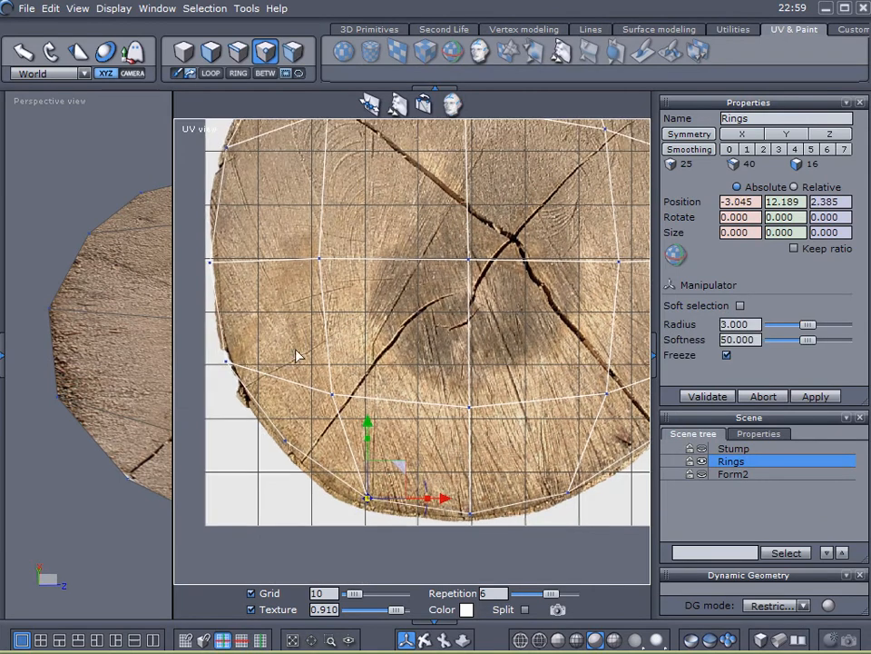
{"action": "left_click", "coordinate": [227, 362]}
{"action": "left_click_drag", "start_coordinate": [269, 334], "coordinate": [275, 333]}
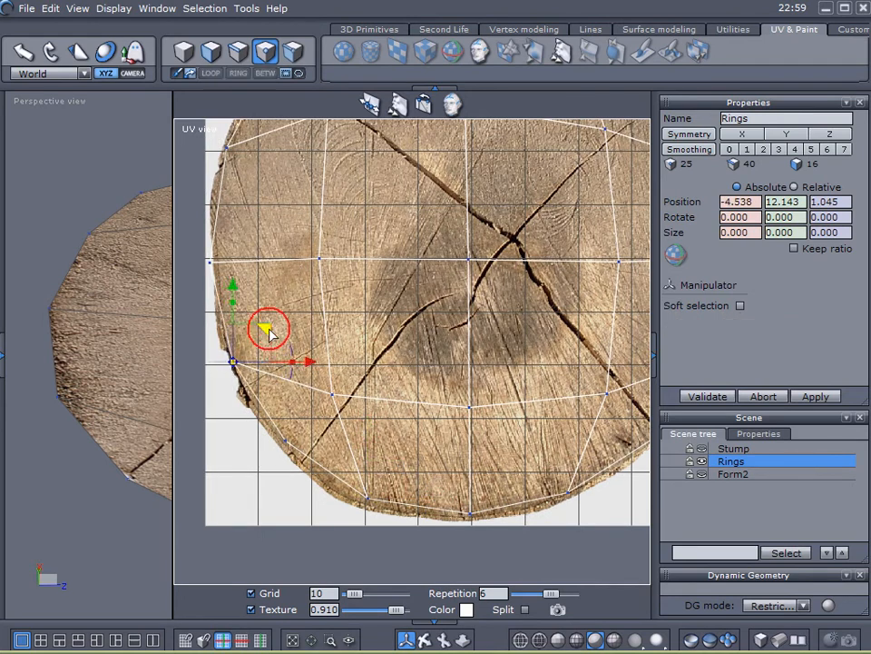
{"action": "middle_click_drag", "start_coordinate": [320, 250], "coordinate": [340, 299]}
{"action": "left_click", "coordinate": [233, 313]}
{"action": "left_click_drag", "start_coordinate": [269, 281], "coordinate": [276, 281]}
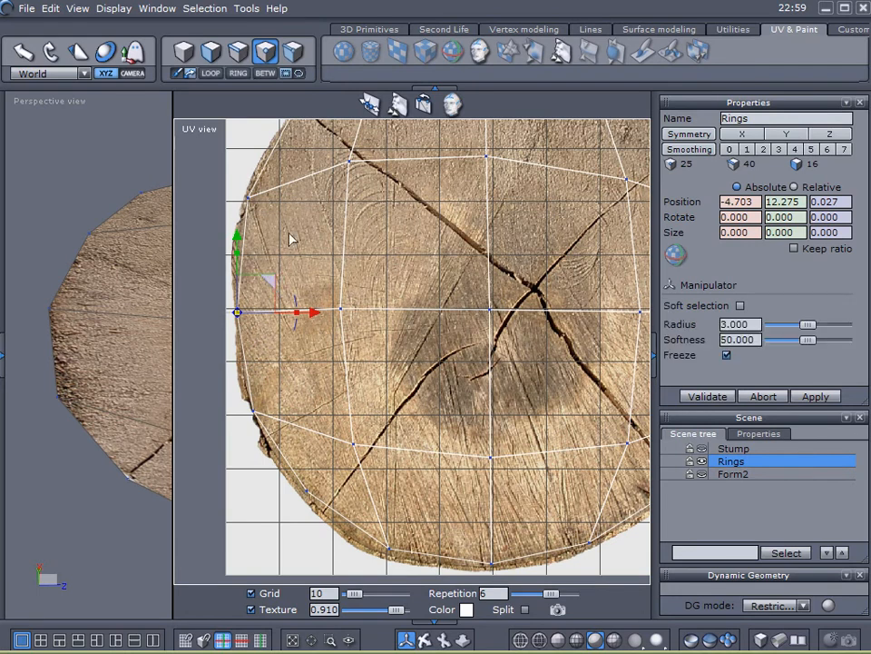
{"action": "middle_click_drag", "start_coordinate": [411, 257], "coordinate": [387, 411]}
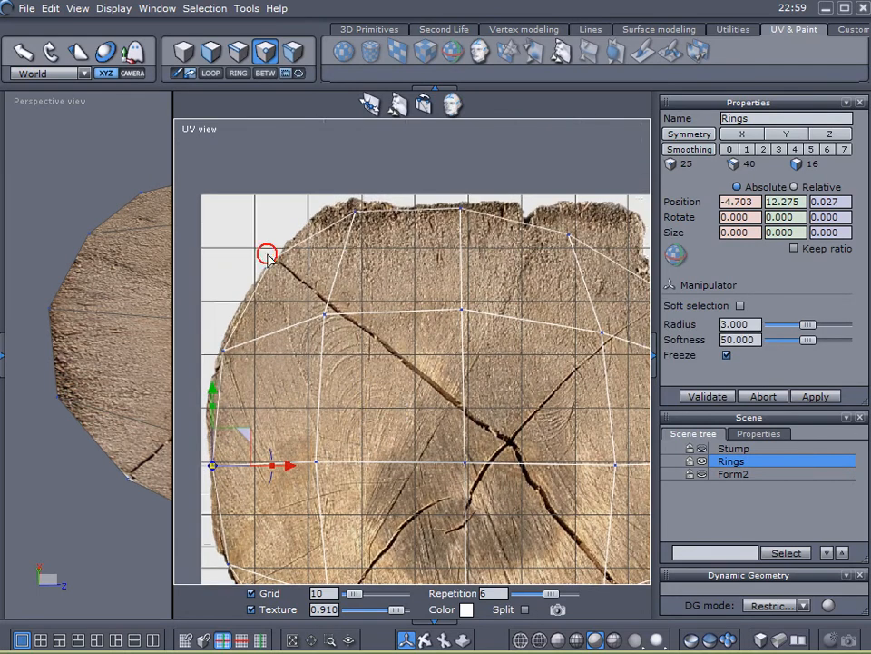
{"action": "left_click", "coordinate": [272, 260]}
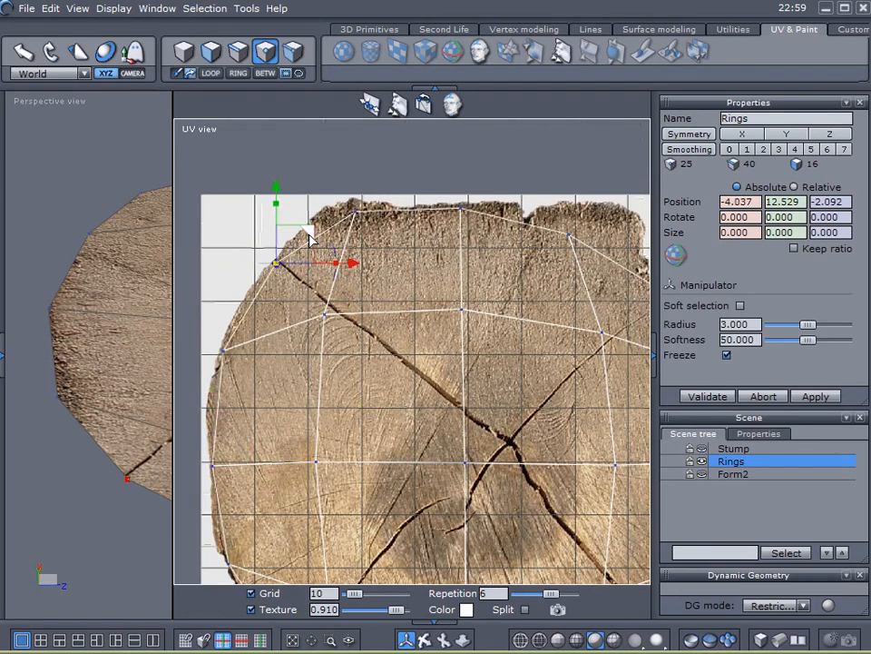
- Widen the perspective view, clear the point selection, and examine how the cut-end texture fits the Rings surface
{"action": "scroll", "coordinate": [431, 324], "scroll_direction": "down", "scroll_amount": 3}
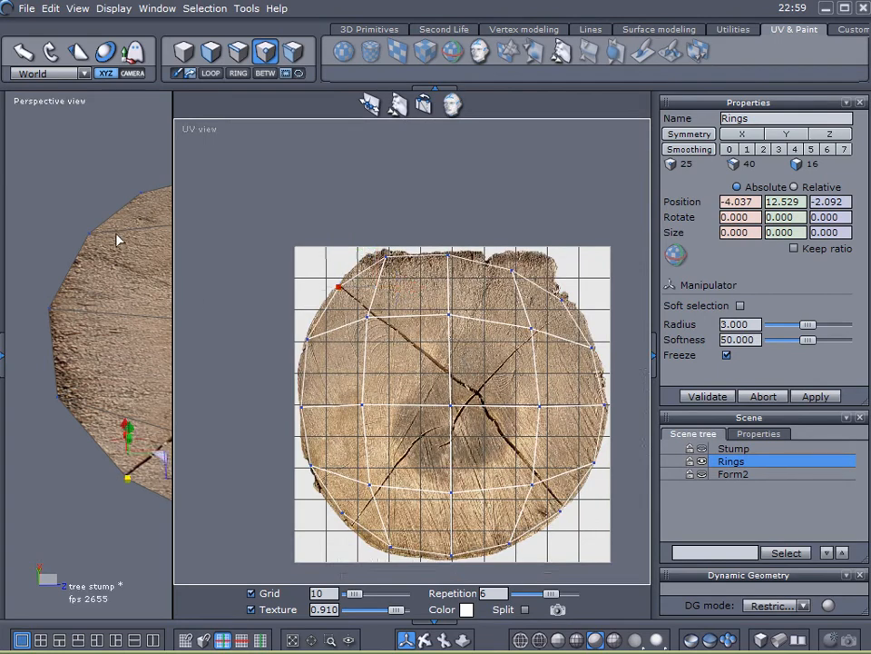
{"action": "left_click", "coordinate": [92, 235]}
{"action": "scroll", "coordinate": [118, 243], "scroll_direction": "down", "scroll_amount": 5}
{"action": "scroll", "coordinate": [123, 254], "scroll_direction": "up", "scroll_amount": 3}
{"action": "left_click_drag", "start_coordinate": [172, 280], "coordinate": [352, 303]}
{"action": "middle_click_drag", "start_coordinate": [228, 337], "coordinate": [272, 335]}
{"action": "left_click", "coordinate": [239, 511]}
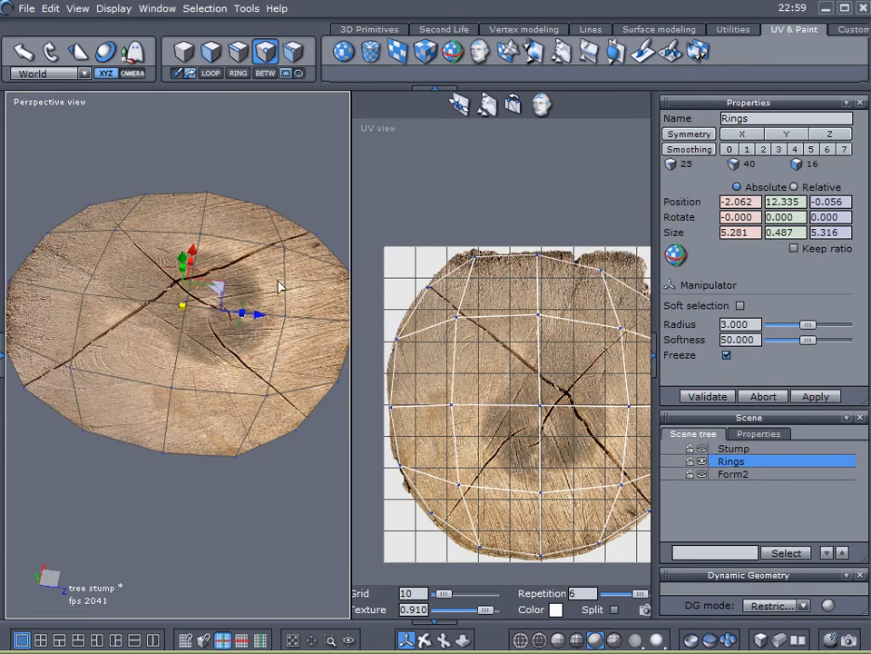
- Rebalance the perspective and UV views and inspect the wood texture on Rings from a low angle, close up and from above
{"action": "middle_click_drag", "start_coordinate": [477, 357], "coordinate": [456, 320]}
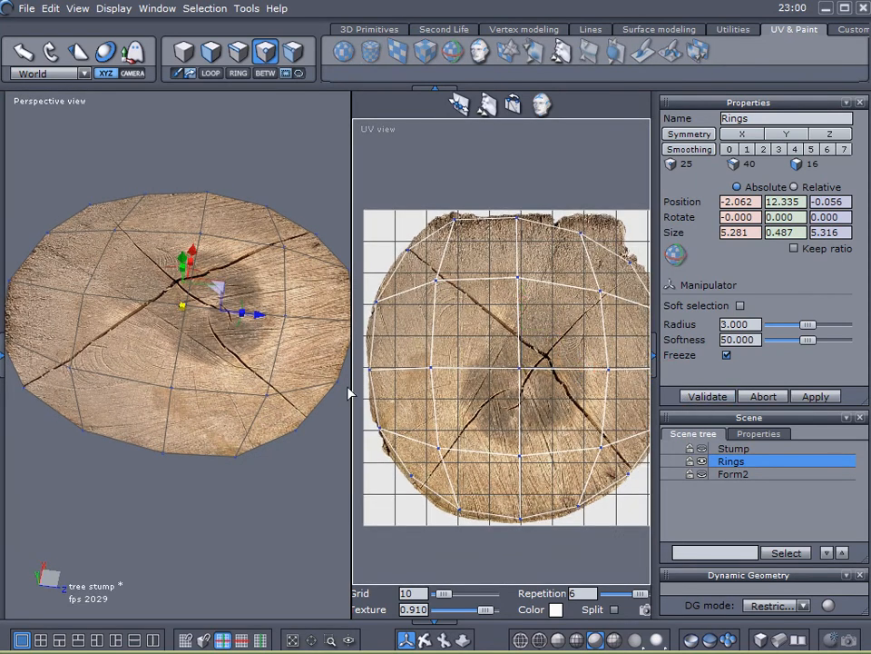
{"action": "left_click_drag", "start_coordinate": [352, 387], "coordinate": [224, 389]}
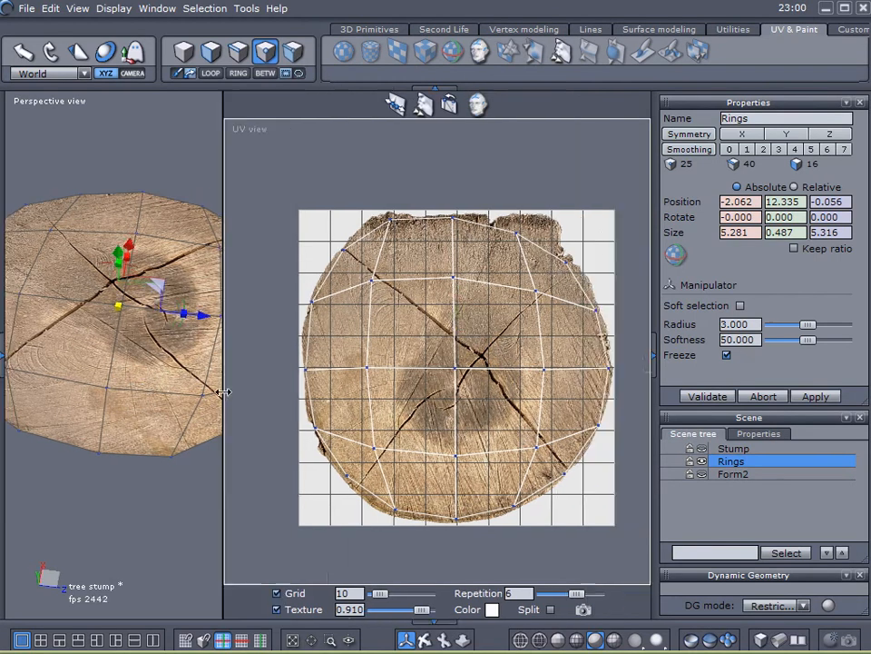
{"action": "mouse_move", "coordinate": [157, 365]}
{"action": "right_mouse_down"}
{"action": "mouse_move", "coordinate": [165, 293]}
{"action": "mouse_move", "coordinate": [156, 360]}
{"action": "right_mouse_up"}
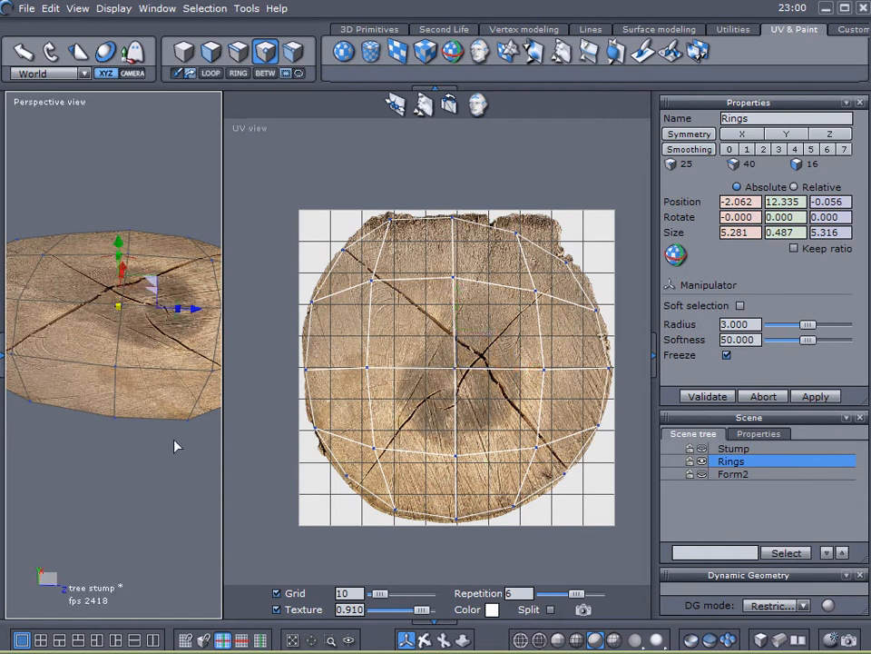
{"action": "scroll", "coordinate": [102, 303], "scroll_direction": "up", "scroll_amount": 5}
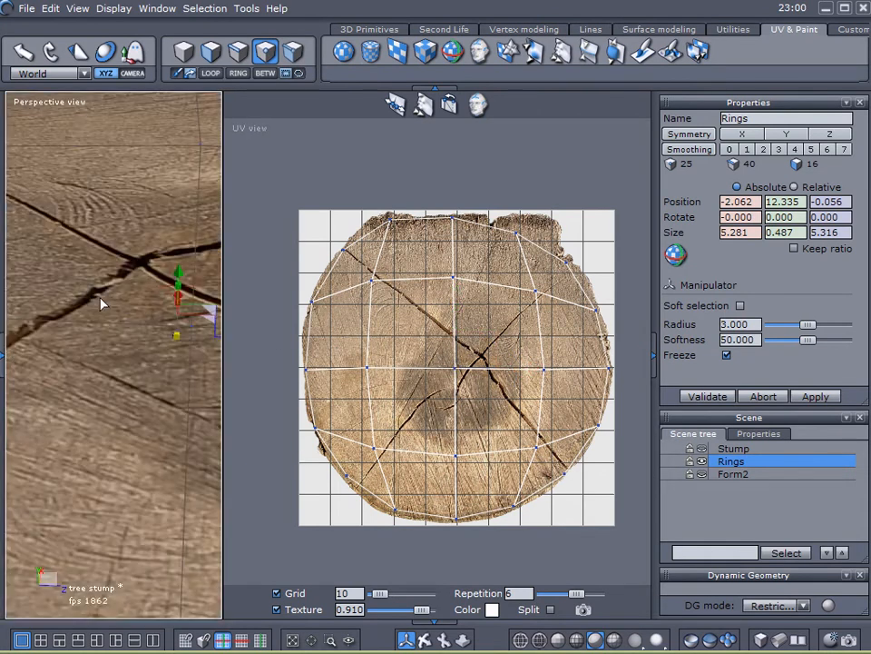
{"action": "scroll", "coordinate": [102, 309], "scroll_direction": "down", "scroll_amount": 3}
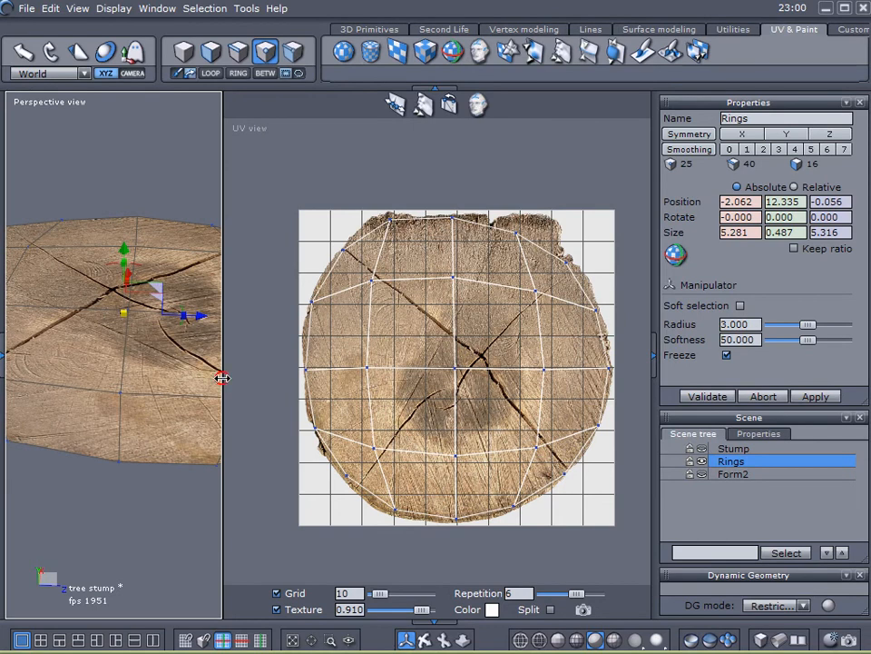
{"action": "left_click_drag", "start_coordinate": [222, 377], "coordinate": [287, 380]}
{"action": "scroll", "coordinate": [196, 518], "scroll_direction": "up", "scroll_amount": 4}
{"action": "middle_click_drag", "start_coordinate": [195, 512], "coordinate": [202, 528]}
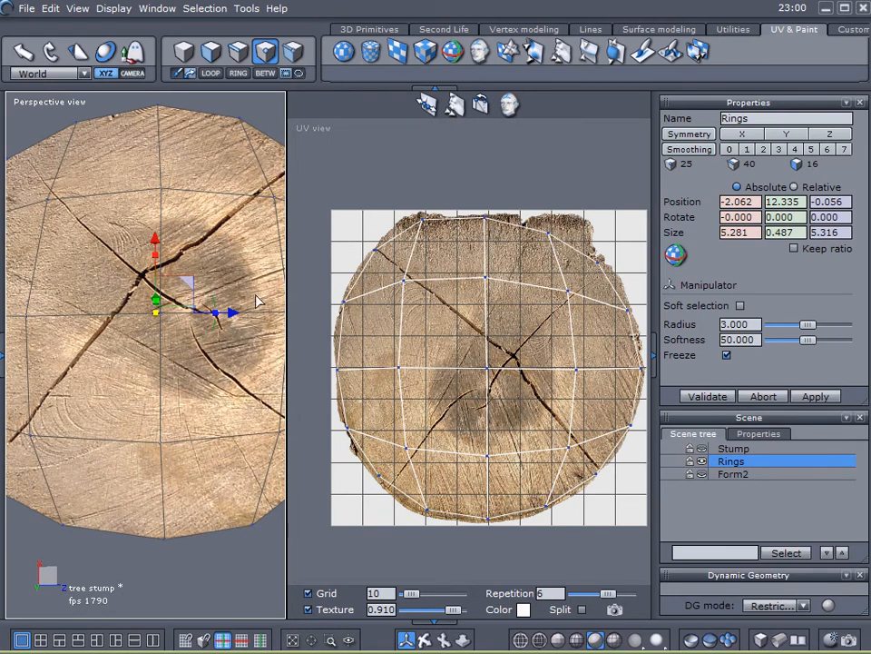
- Select the top-centre inner UV point of Rings and move it diagonally down and left to distort the texture
{"action": "left_click", "coordinate": [486, 281]}
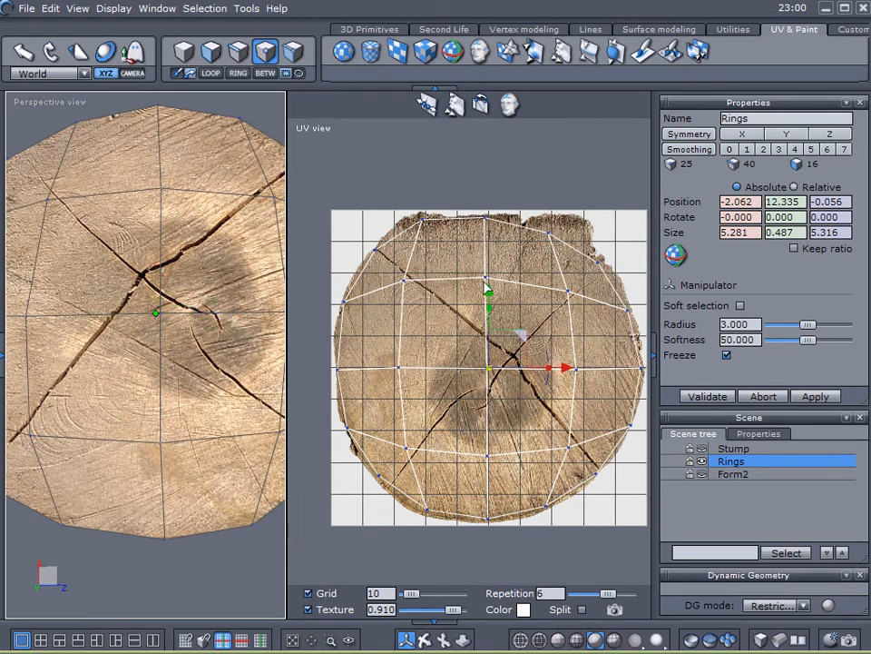
{"action": "left_click", "coordinate": [486, 282]}
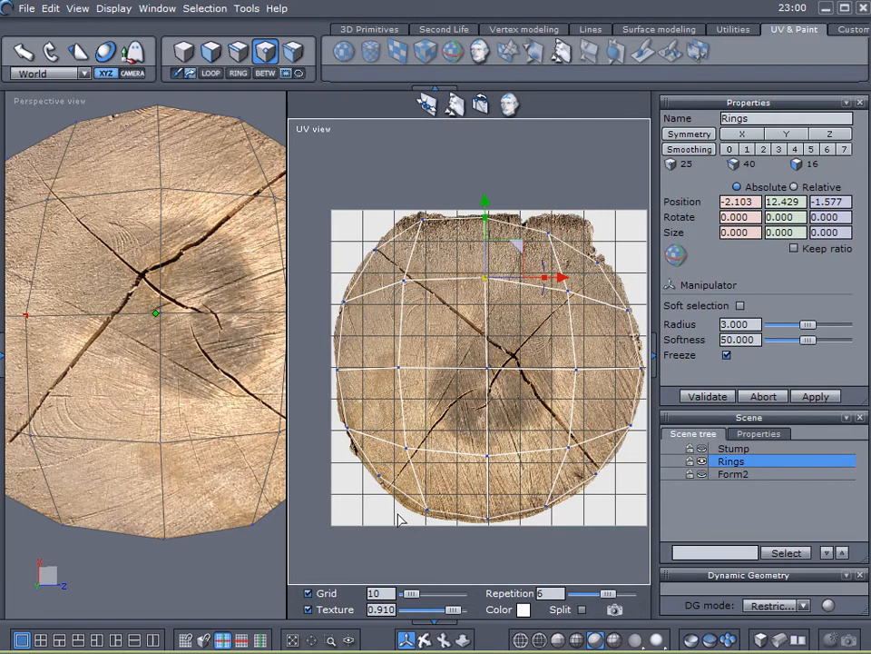
{"action": "scroll", "coordinate": [178, 335], "scroll_direction": "down", "scroll_amount": 3}
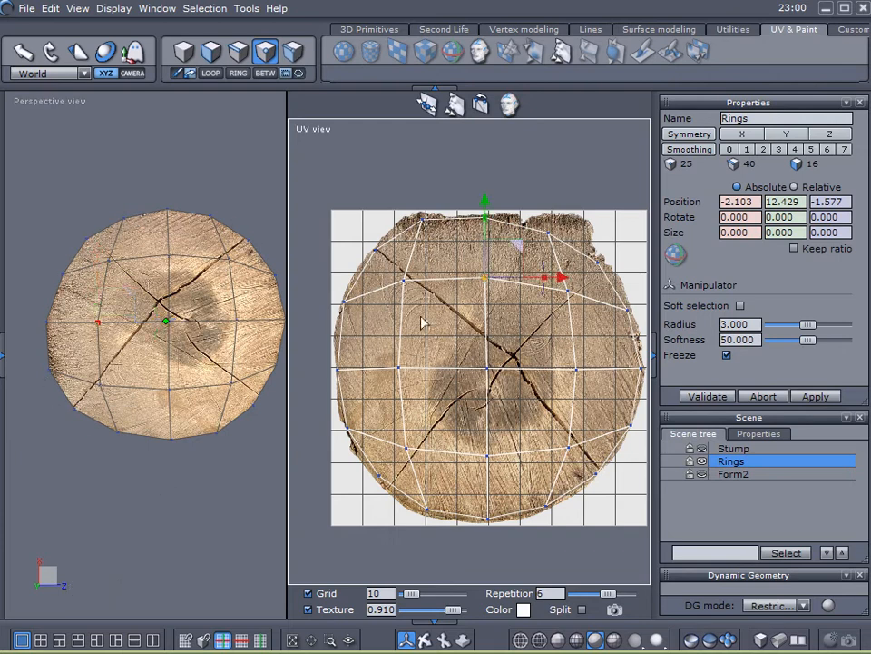
{"action": "left_click", "coordinate": [512, 260]}
{"action": "left_click_drag", "start_coordinate": [511, 261], "coordinate": [461, 312]}
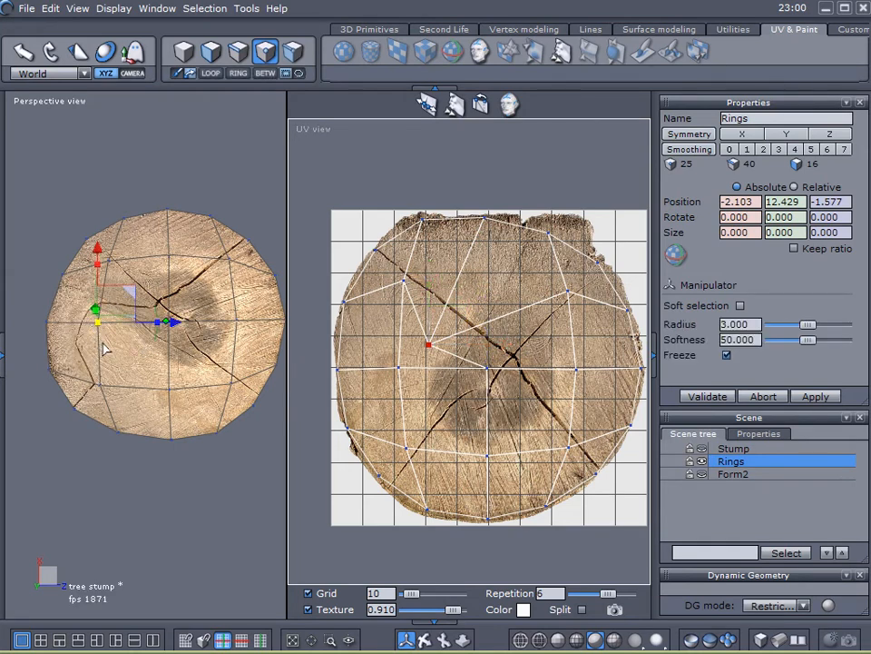
- Undo the last UV point move and try shifting the top-centre inner and centre points of Rings together to the left
{"action": "key", "text": "ctrl+z"}
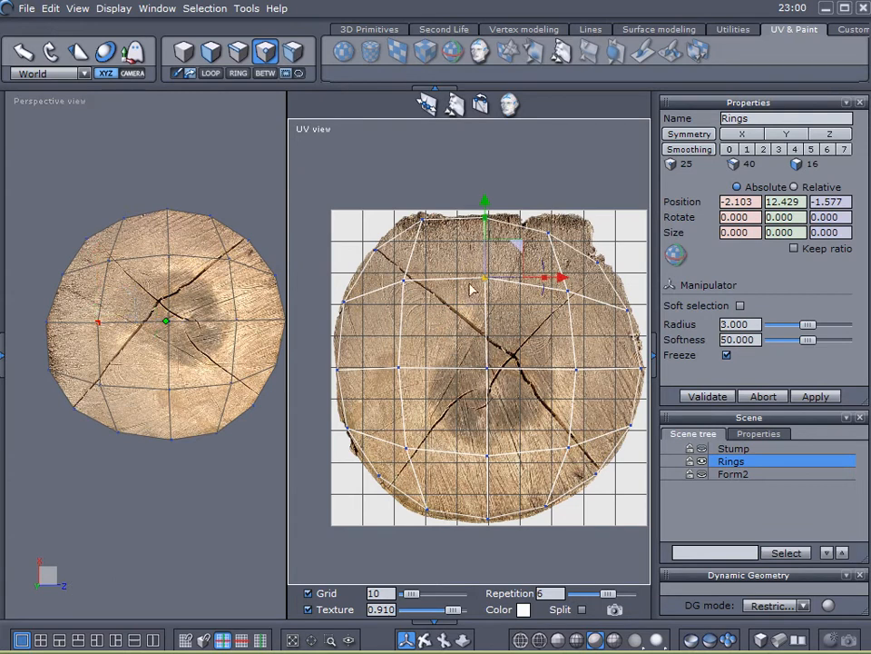
{"action": "left_click_drag", "start_coordinate": [461, 258], "coordinate": [512, 398]}
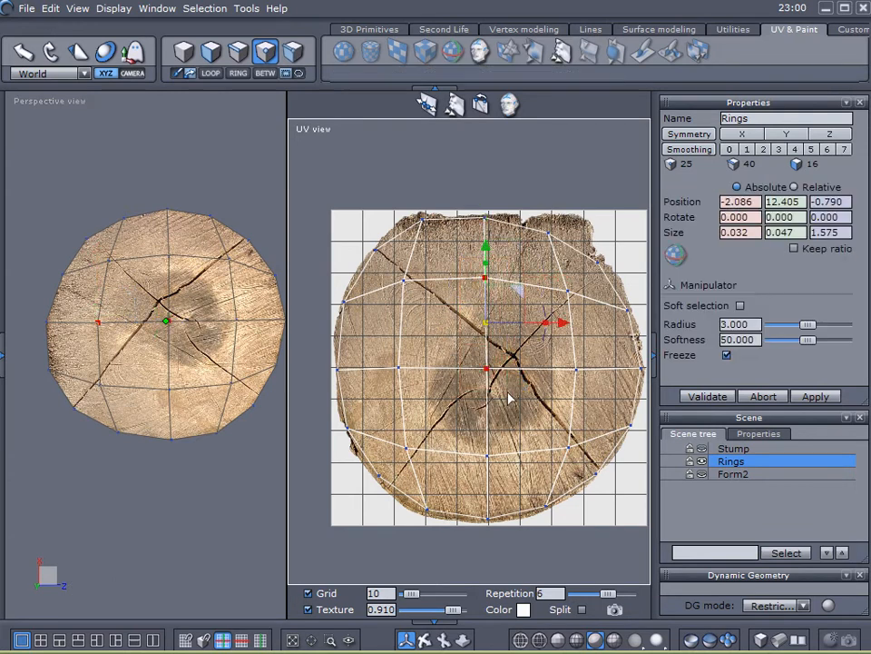
{"action": "left_click_drag", "start_coordinate": [520, 289], "coordinate": [472, 297]}
{"action": "key", "text": "ctrl+z"}
{"action": "left_click", "coordinate": [456, 330]}
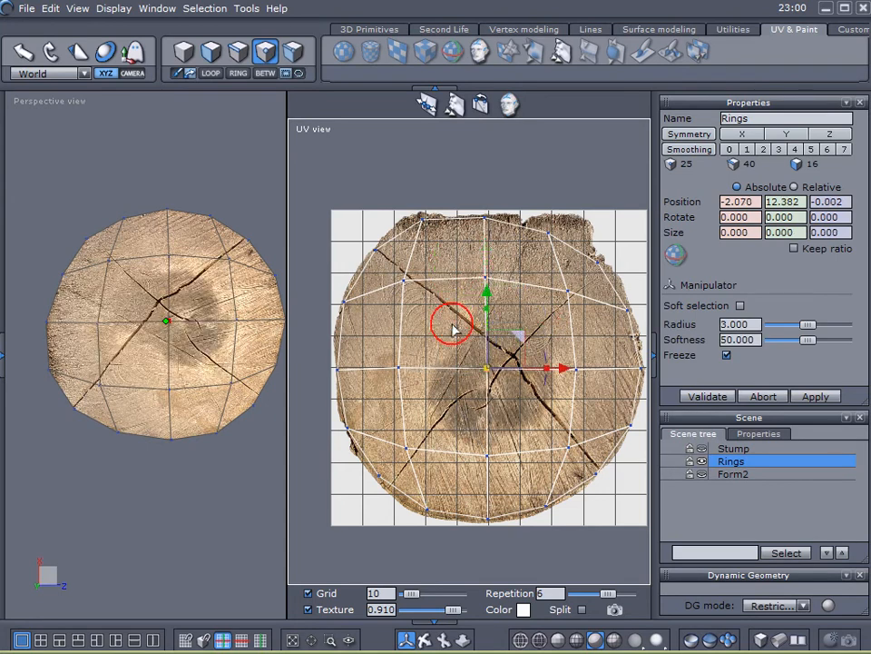
{"action": "left_click", "coordinate": [488, 177]}
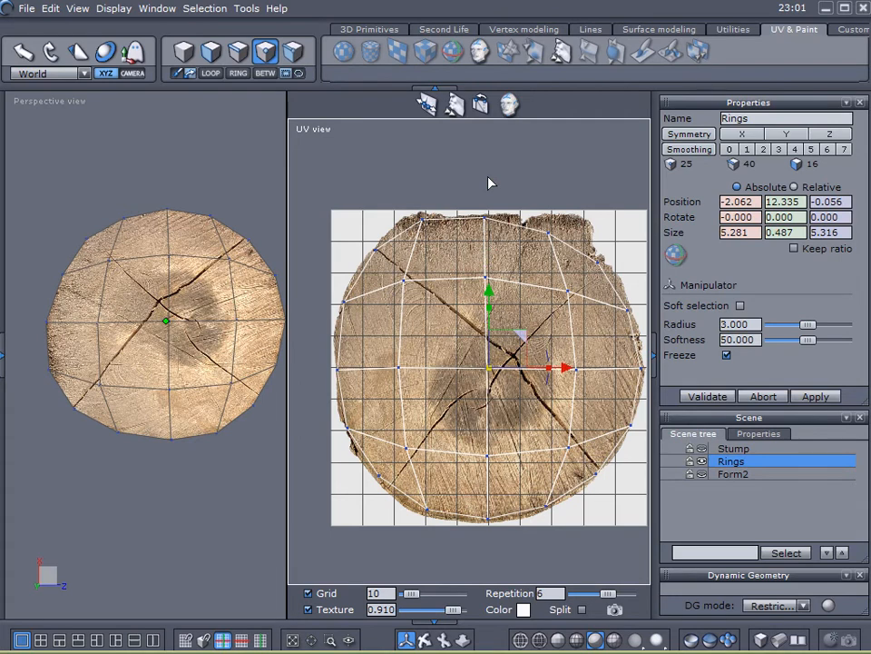
- Try moving the upper-right inner, centre and left inner UV points of Rings one at a time, undoing each move
{"action": "left_click", "coordinate": [569, 291]}
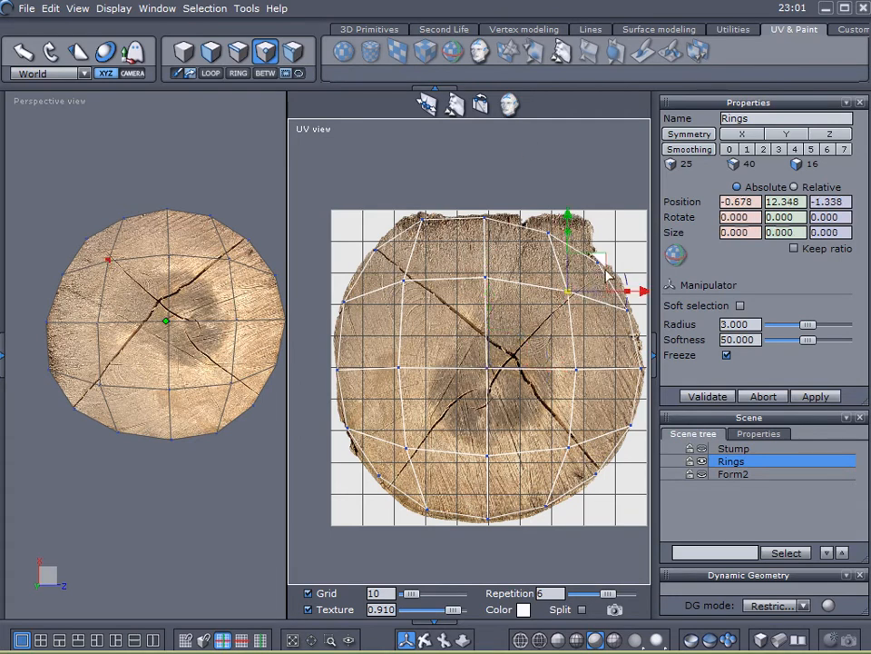
{"action": "left_click", "coordinate": [516, 273]}
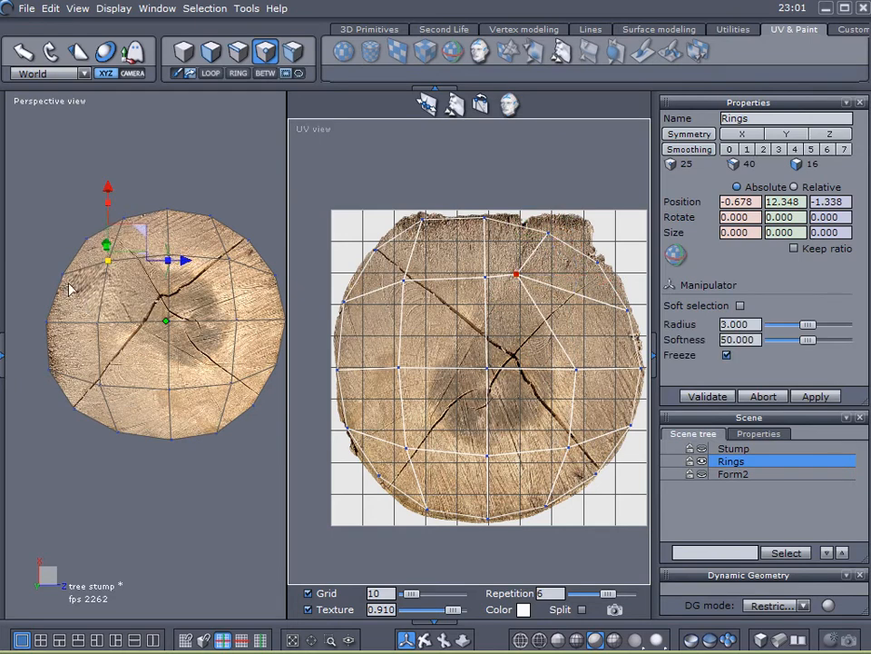
{"action": "left_click", "coordinate": [568, 291]}
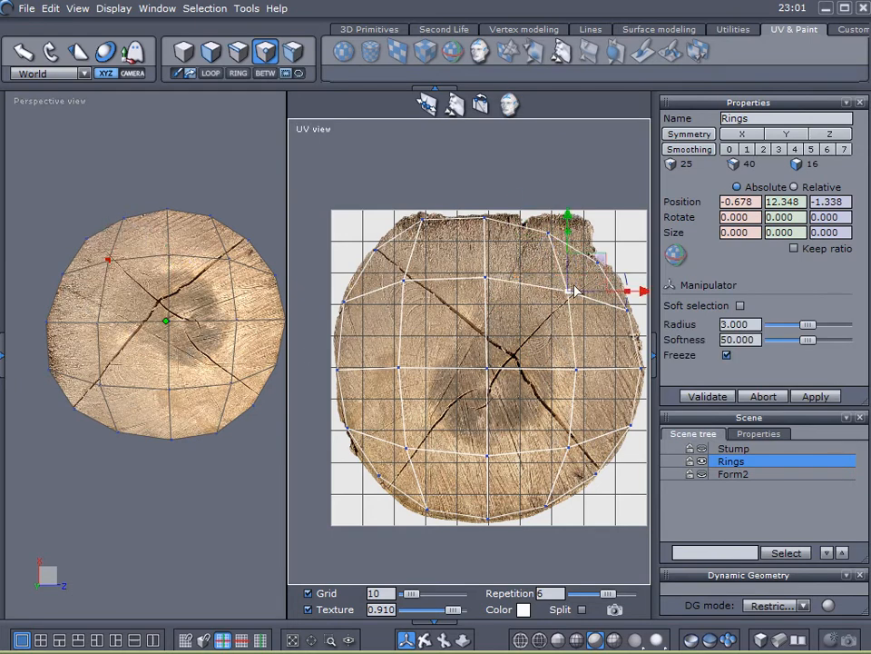
{"action": "left_click", "coordinate": [488, 367]}
{"action": "left_click_drag", "start_coordinate": [518, 335], "coordinate": [538, 307]}
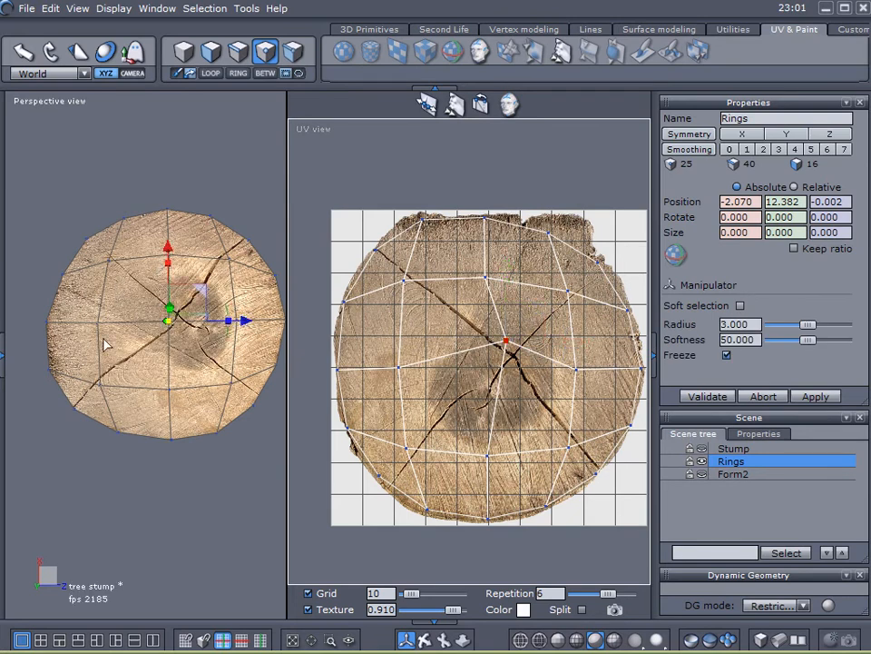
{"action": "left_click", "coordinate": [400, 367]}
{"action": "left_click_drag", "start_coordinate": [437, 341], "coordinate": [461, 297]}
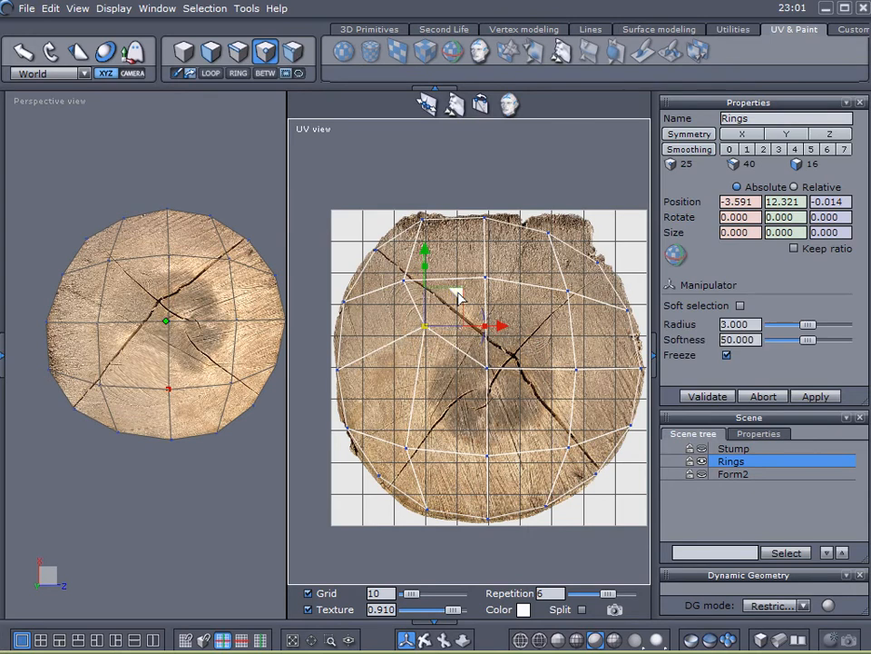
{"action": "key", "text": "ctrl+z"}
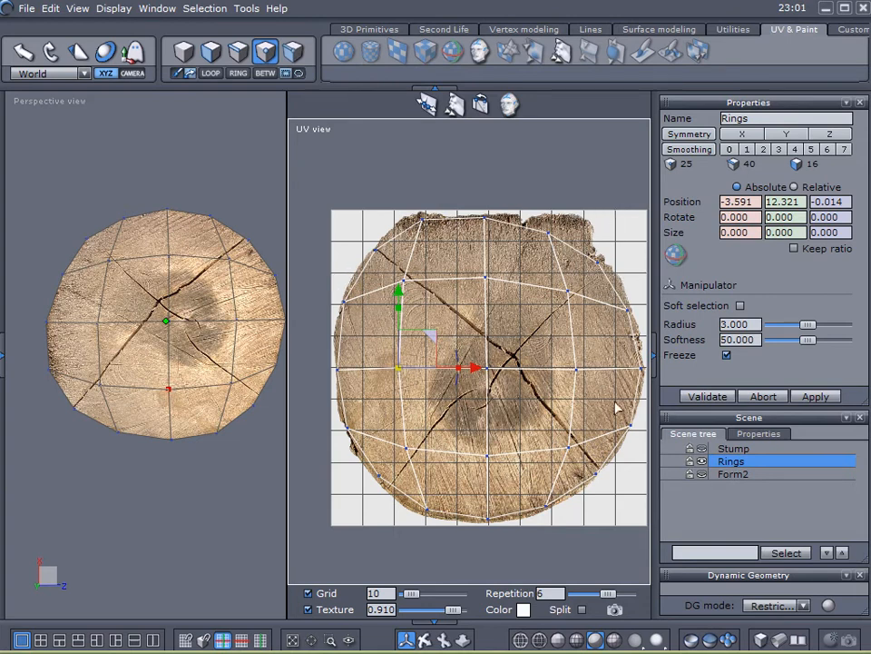
- Try moving the right inner UV point of Rings diagonally up and left near the crack junction, and undo the move
{"action": "left_click", "coordinate": [576, 368]}
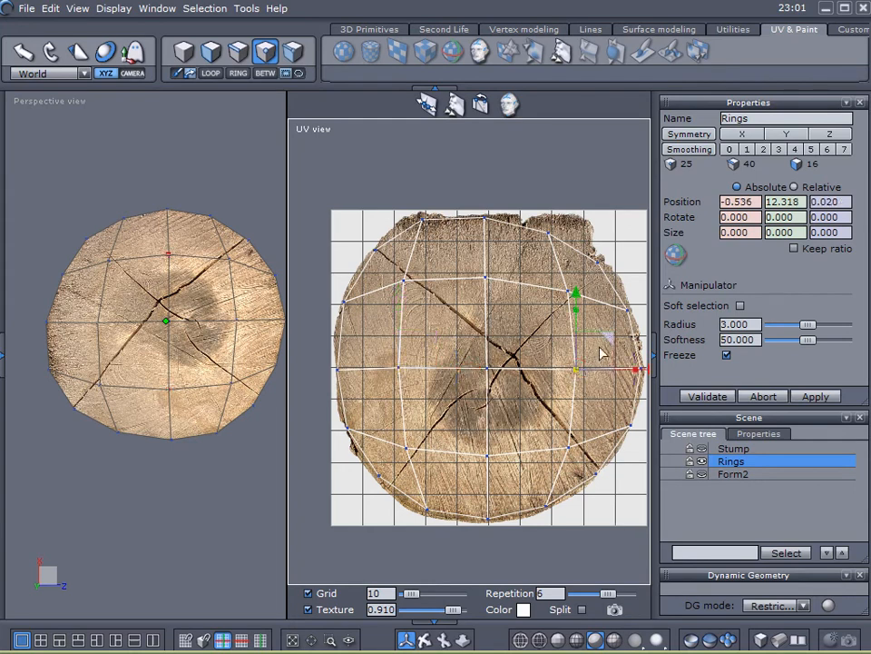
{"action": "left_click_drag", "start_coordinate": [609, 336], "coordinate": [565, 309]}
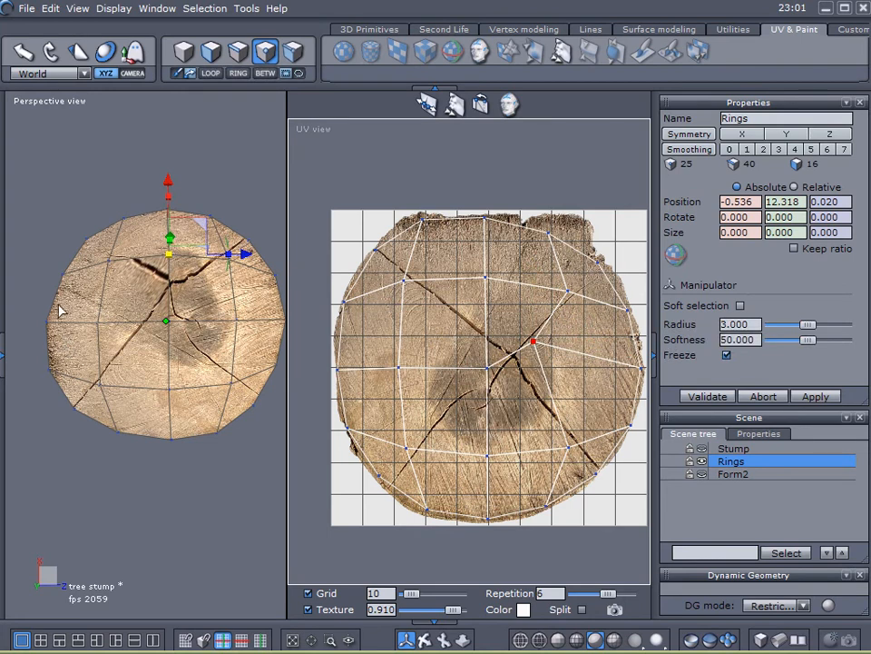
{"action": "mouse_move", "coordinate": [56, 301]}
{"action": "left_mouse_down"}
{"action": "mouse_move", "coordinate": [186, 290]}
{"action": "mouse_move", "coordinate": [284, 305]}
{"action": "mouse_move", "coordinate": [97, 291]}
{"action": "mouse_move", "coordinate": [188, 271]}
{"action": "mouse_move", "coordinate": [227, 288]}
{"action": "mouse_move", "coordinate": [290, 282]}
{"action": "left_mouse_up"}
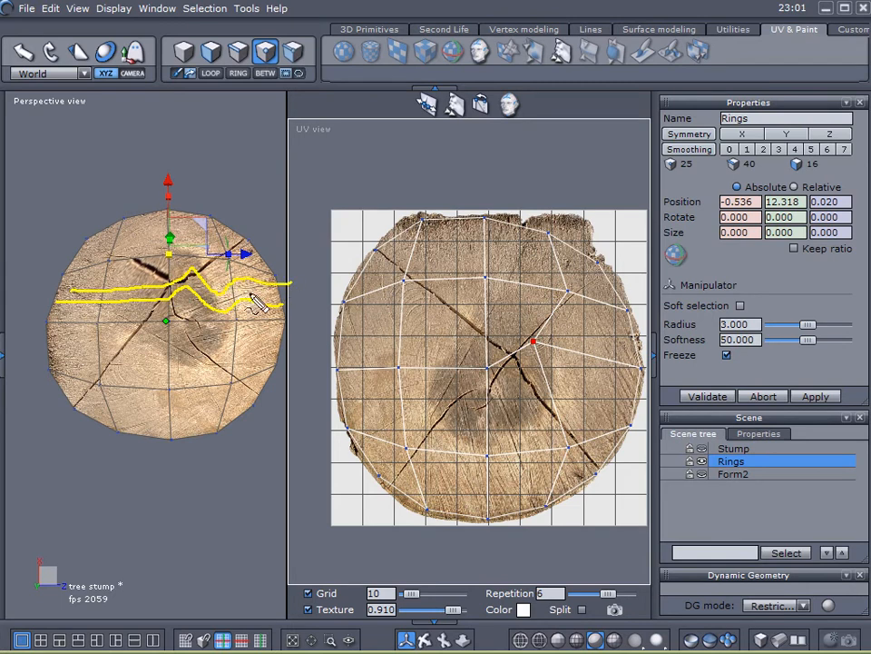
{"action": "mouse_move", "coordinate": [193, 206]}
{"action": "left_mouse_down"}
{"action": "mouse_move", "coordinate": [189, 283]}
{"action": "mouse_move", "coordinate": [208, 389]}
{"action": "left_mouse_up"}
{"action": "left_click_drag", "start_coordinate": [206, 207], "coordinate": [231, 394]}
{"action": "key", "text": "Escape"}
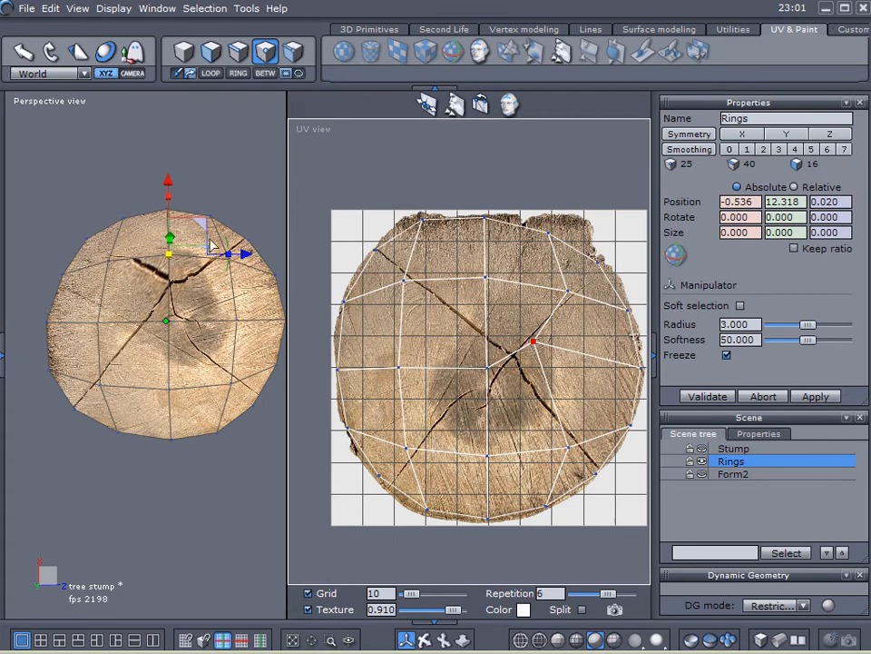
{"action": "left_click", "coordinate": [354, 177]}
{"action": "key", "text": "ctrl+z"}
{"action": "key", "text": "ctrl+z"}
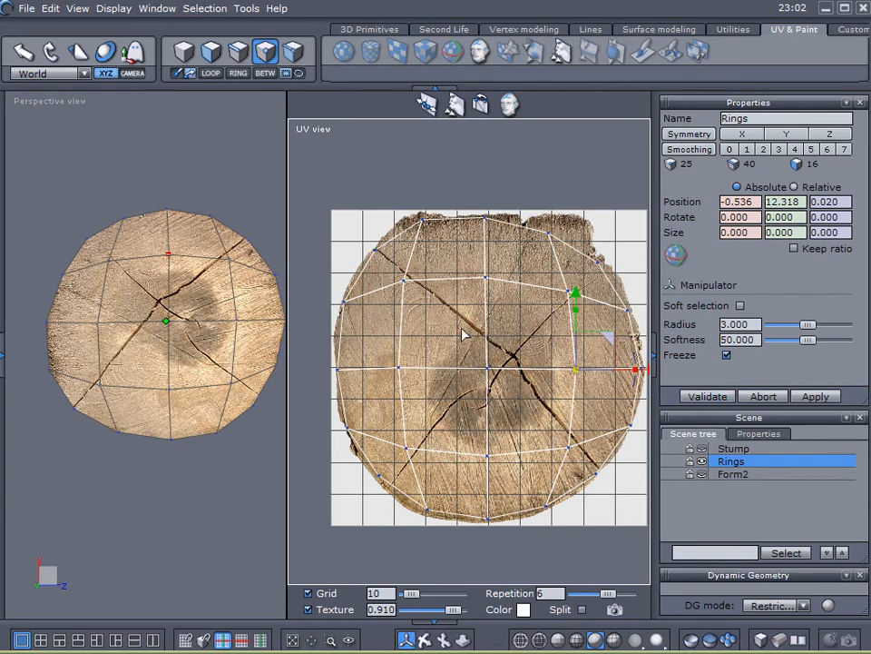
- Hide Rings, show and select Form2, and pick its leftmost rim point in the perspective view
{"action": "left_click", "coordinate": [702, 461]}
{"action": "left_click", "coordinate": [703, 476]}
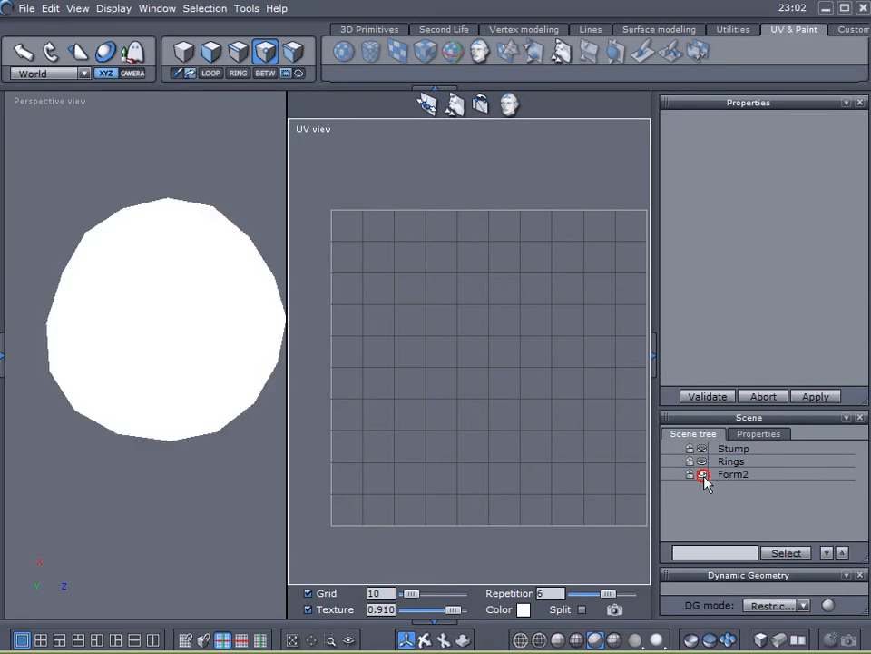
{"action": "left_click", "coordinate": [714, 480]}
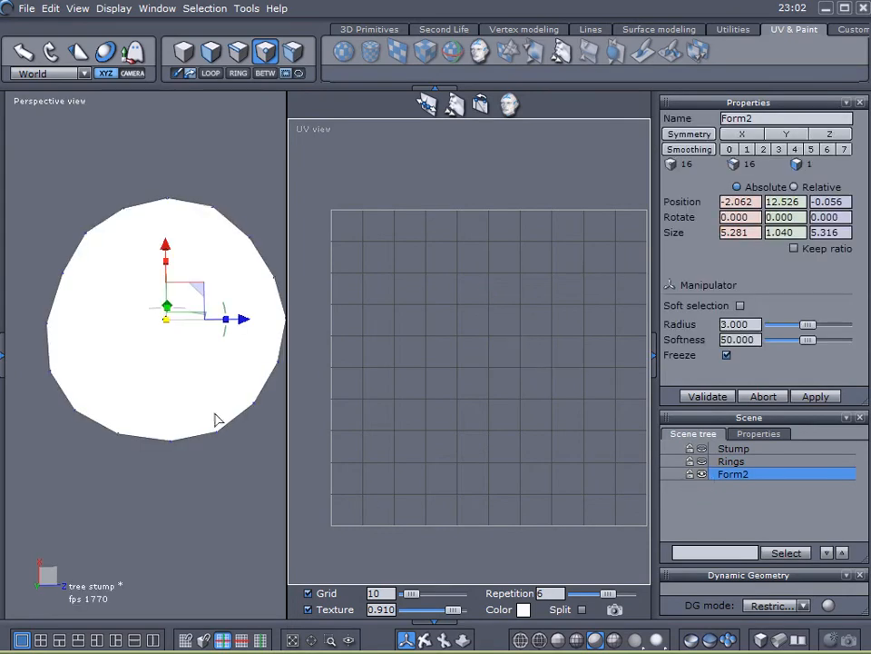
{"action": "left_click", "coordinate": [168, 365]}
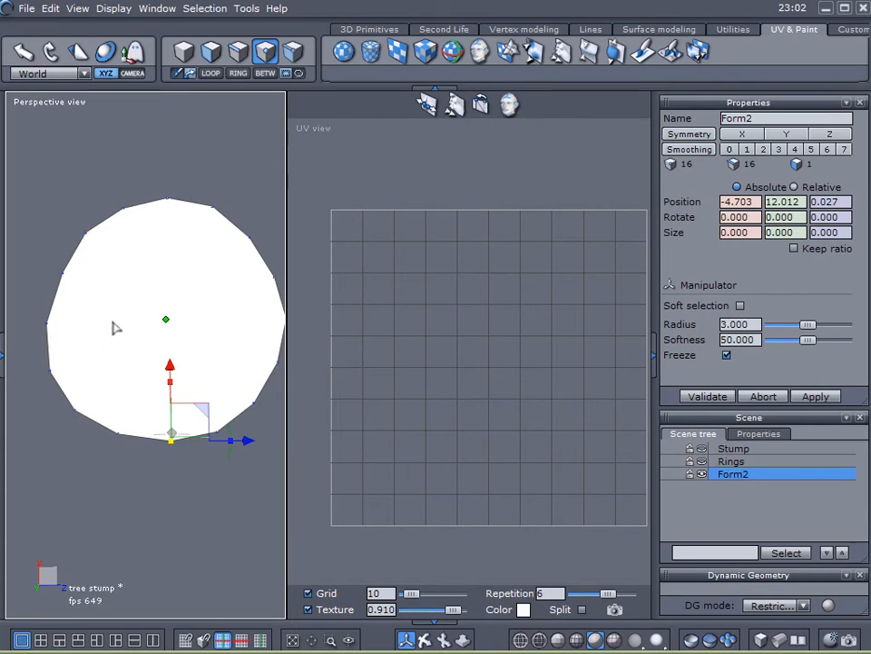
{"action": "left_click", "coordinate": [45, 323]}
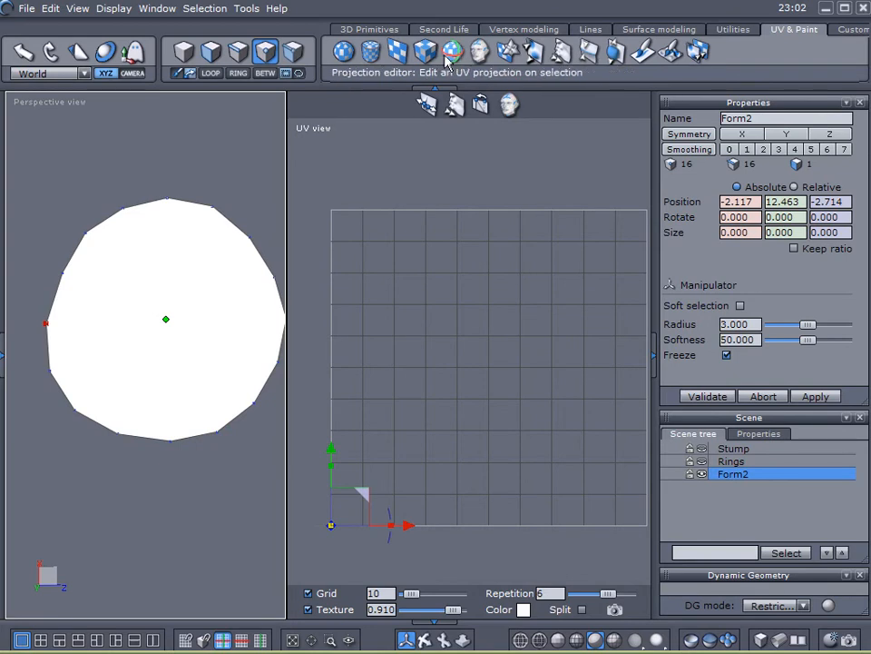
- Apply a planar UV projection along the Y axis to Form2 and validate it
{"action": "left_click", "coordinate": [399, 55]}
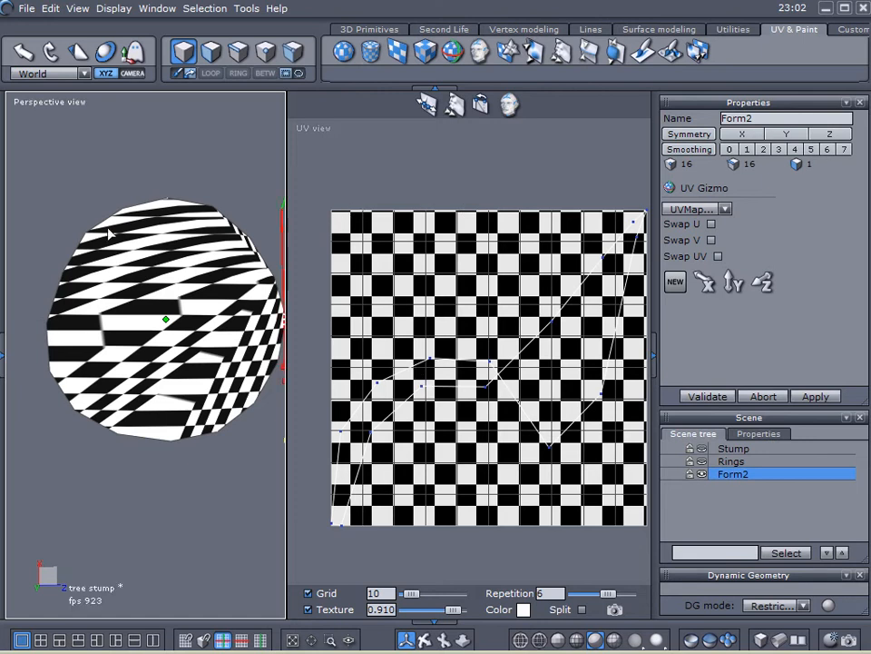
{"action": "left_click", "coordinate": [732, 285]}
{"action": "left_click", "coordinate": [710, 399]}
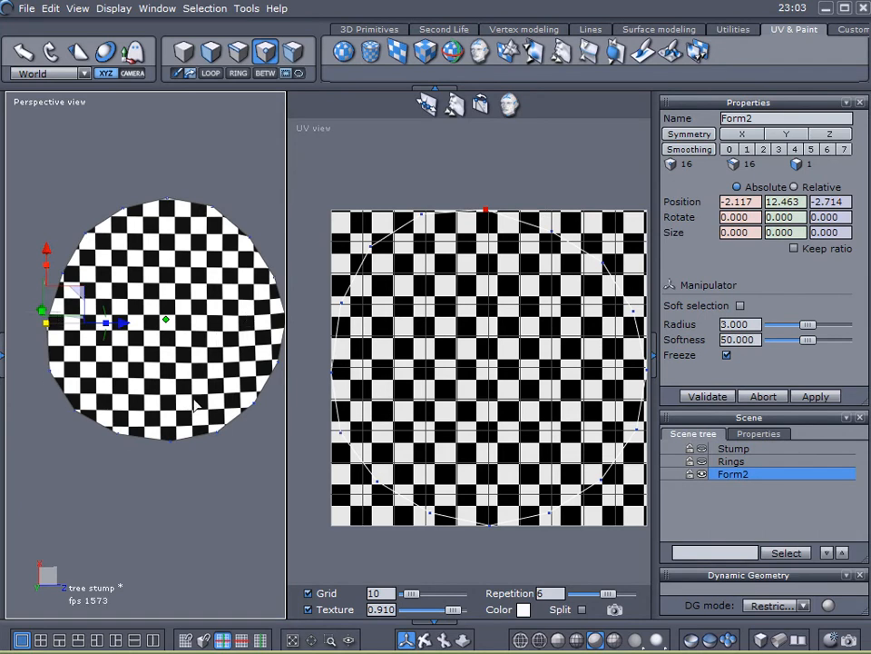
- Examine the checker pattern on Form2 from low angles under changed lighting, with the perspective view widened
{"action": "right_click_drag", "start_coordinate": [181, 451], "coordinate": [189, 301]}
{"action": "middle_click_drag", "start_coordinate": [216, 364], "coordinate": [205, 364]}
{"action": "right_click_drag", "start_coordinate": [205, 364], "coordinate": [212, 381]}
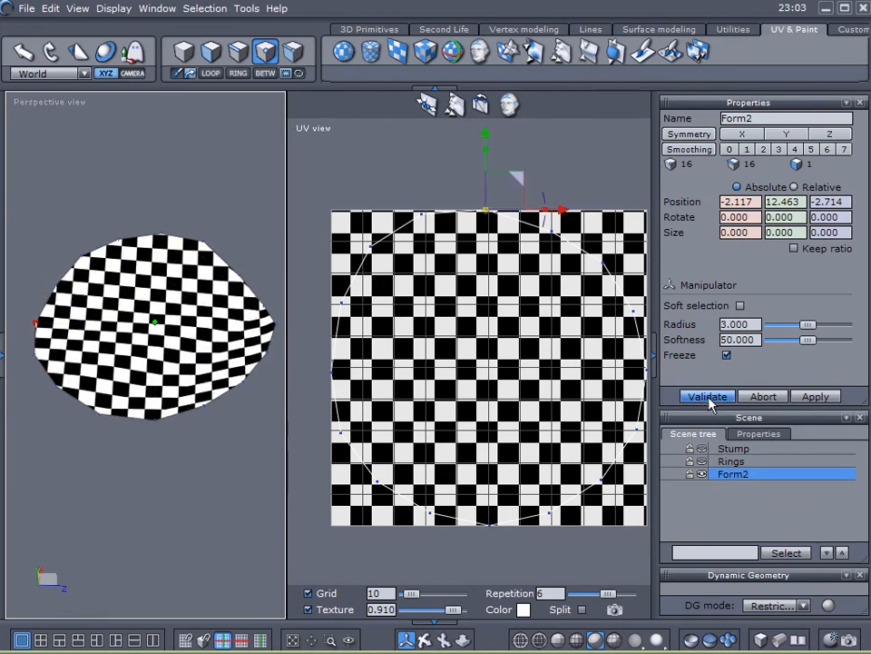
{"action": "right_click_drag", "start_coordinate": [150, 404], "coordinate": [137, 361]}
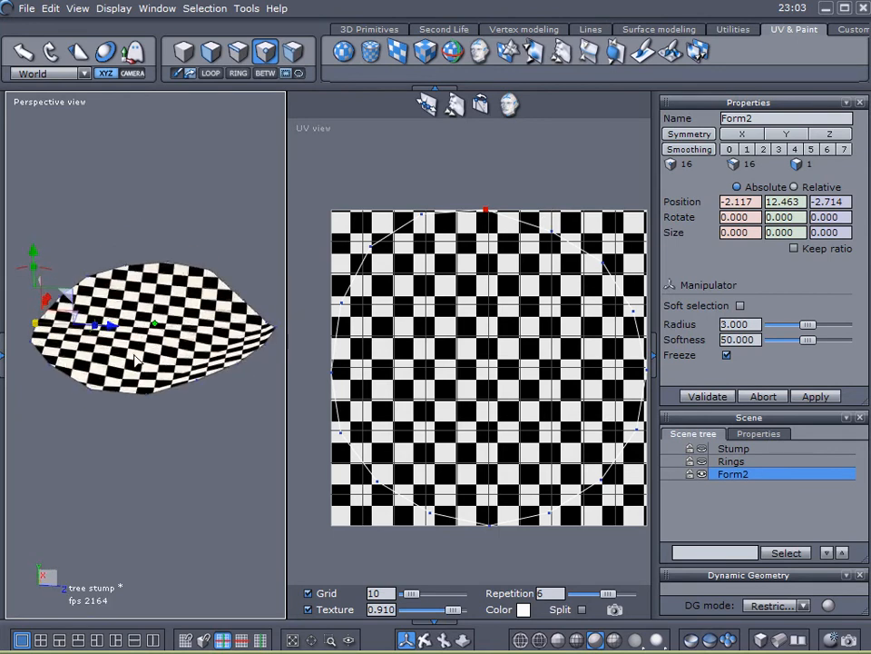
{"action": "left_click", "coordinate": [826, 633]}
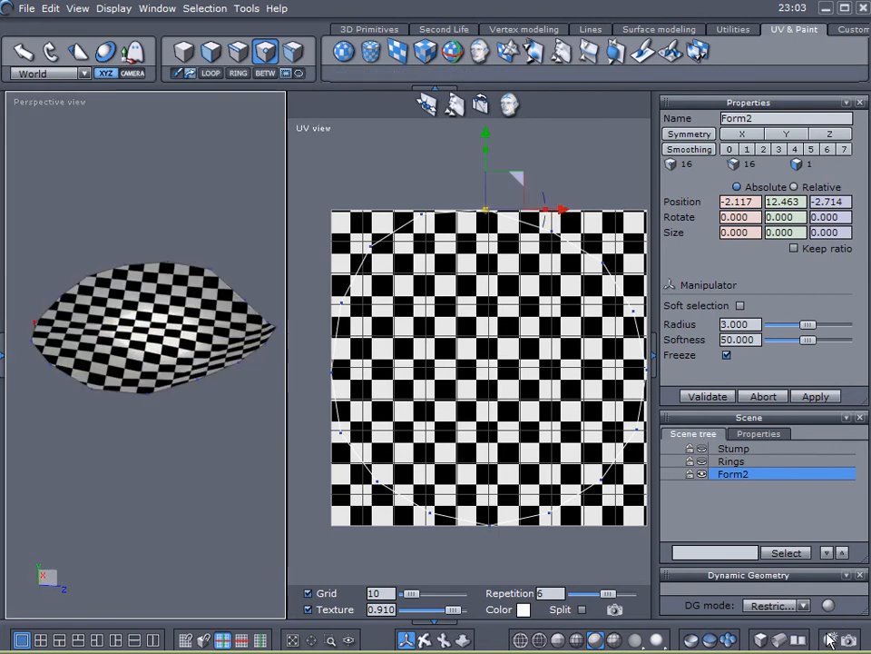
{"action": "scroll", "coordinate": [131, 378], "scroll_direction": "up", "scroll_amount": 5}
{"action": "scroll", "coordinate": [131, 379], "scroll_direction": "down", "scroll_amount": 5}
{"action": "right_click_drag", "start_coordinate": [172, 438], "coordinate": [273, 465]}
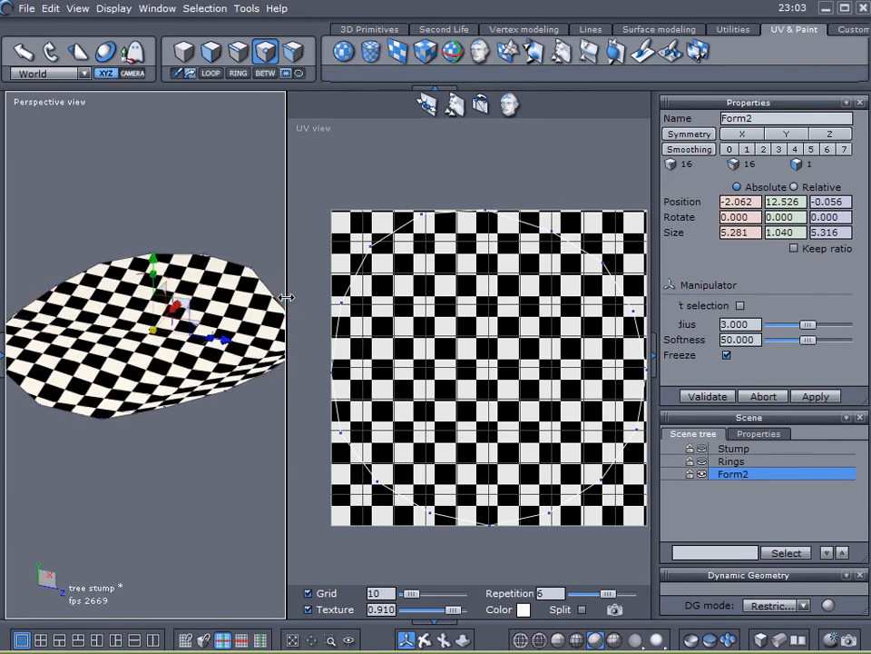
{"action": "left_click_drag", "start_coordinate": [287, 301], "coordinate": [391, 310]}
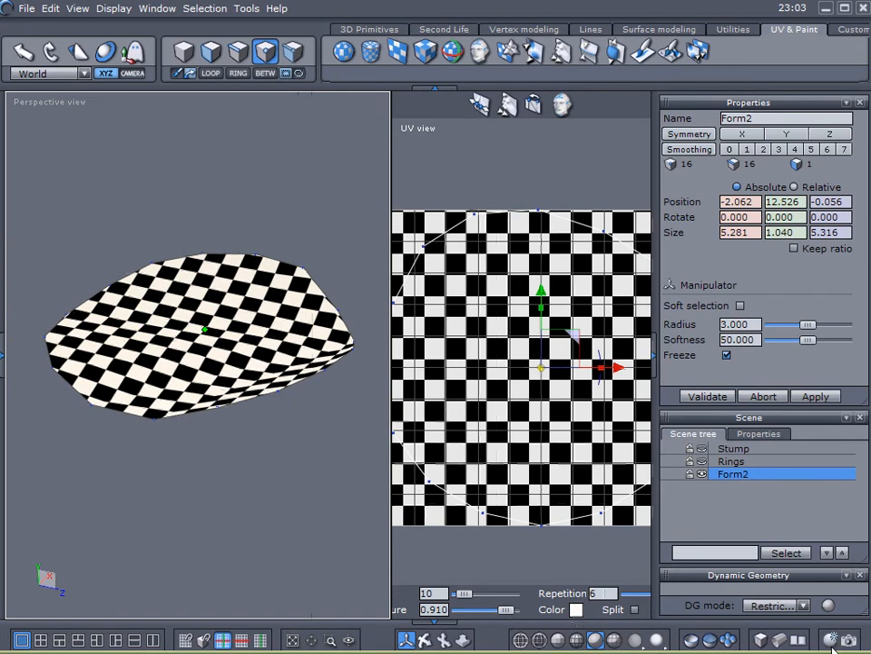
- Clear the point selection and highlight all edges of Form2 to examine its single-face structure
{"action": "left_click", "coordinate": [232, 408]}
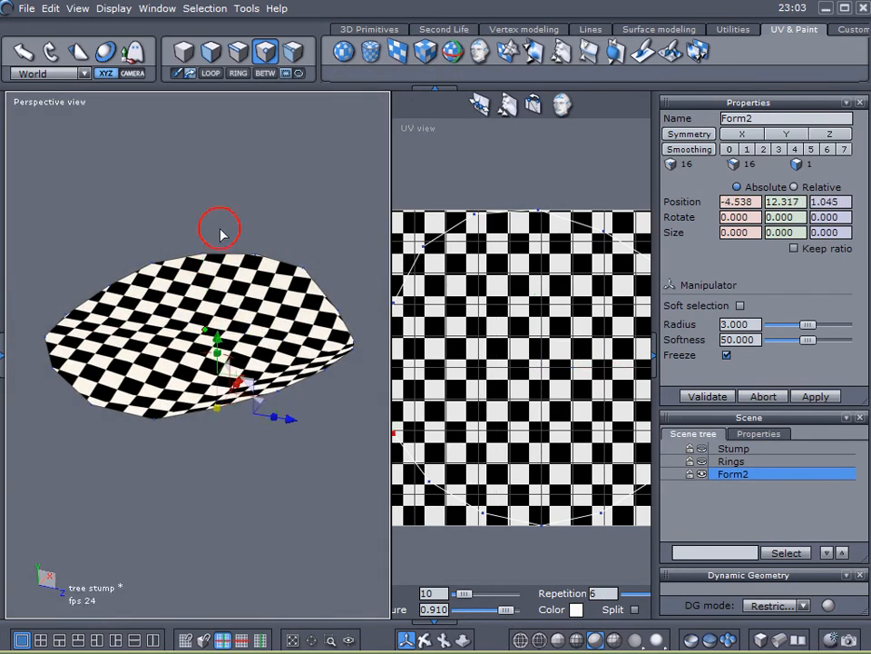
{"action": "left_click", "coordinate": [231, 44]}
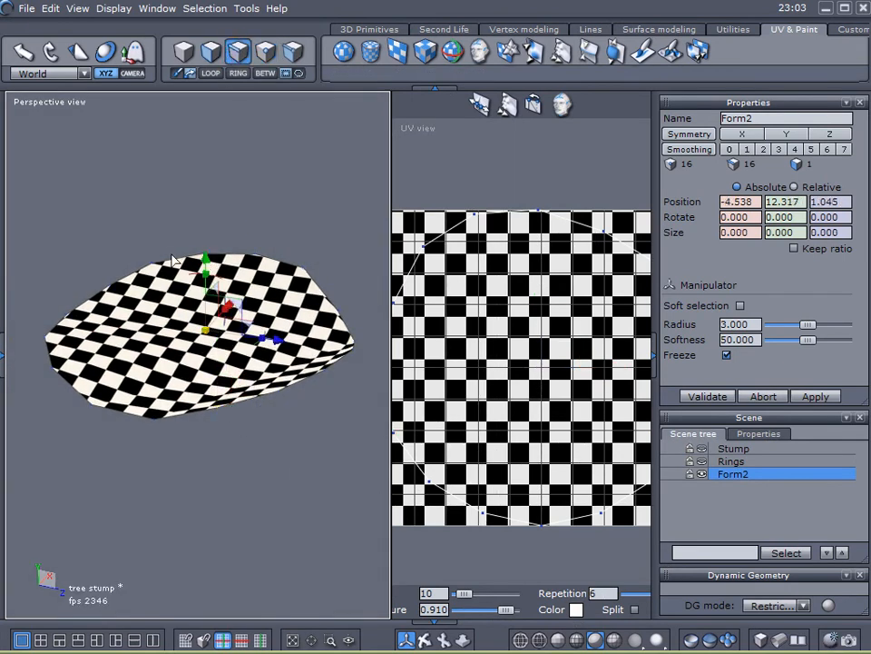
{"action": "left_click", "coordinate": [167, 187]}
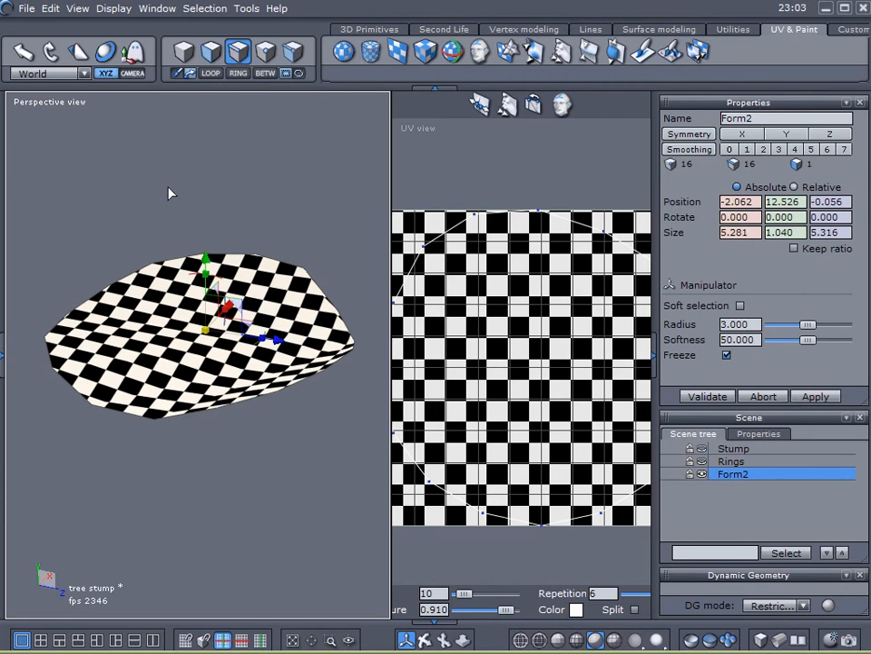
{"action": "key", "text": "ctrl+a"}
{"action": "middle_click_drag", "start_coordinate": [159, 302], "coordinate": [180, 339]}
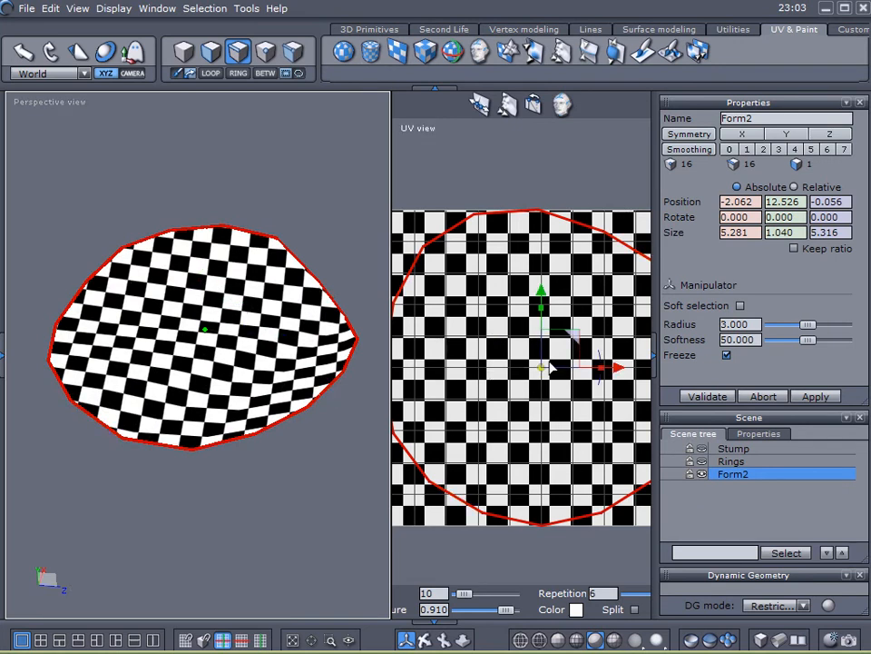
- Display Rings instead of Form2 and highlight all its edges to examine how its surface is subdivided
{"action": "left_click", "coordinate": [704, 461]}
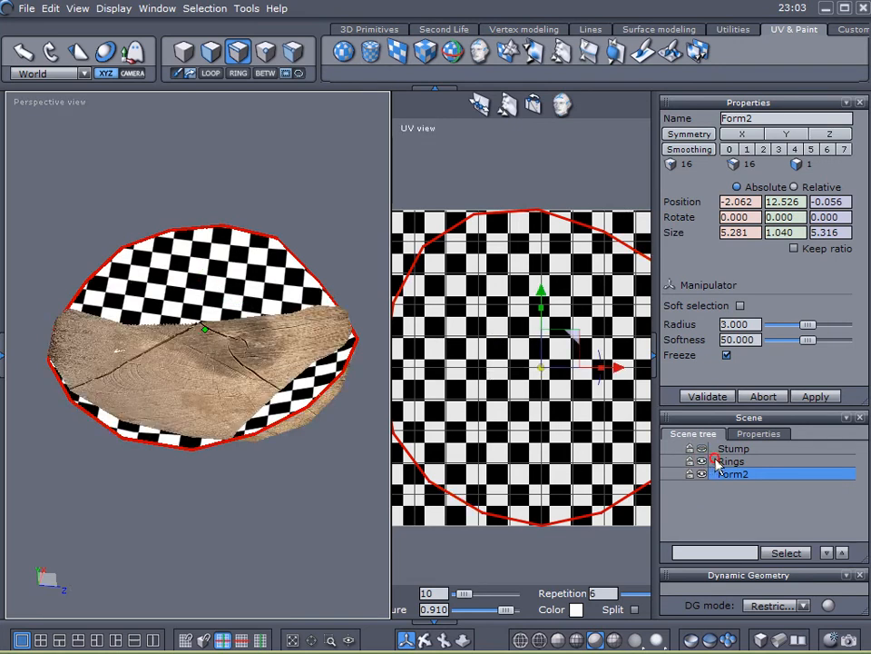
{"action": "left_click", "coordinate": [719, 462]}
{"action": "left_click", "coordinate": [704, 474]}
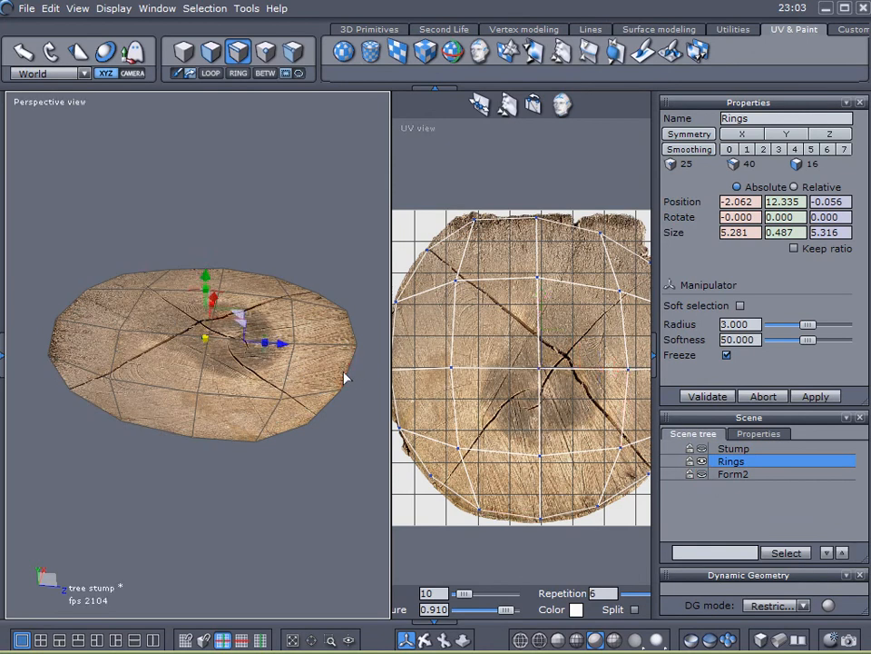
{"action": "key", "text": "ctrl+a"}
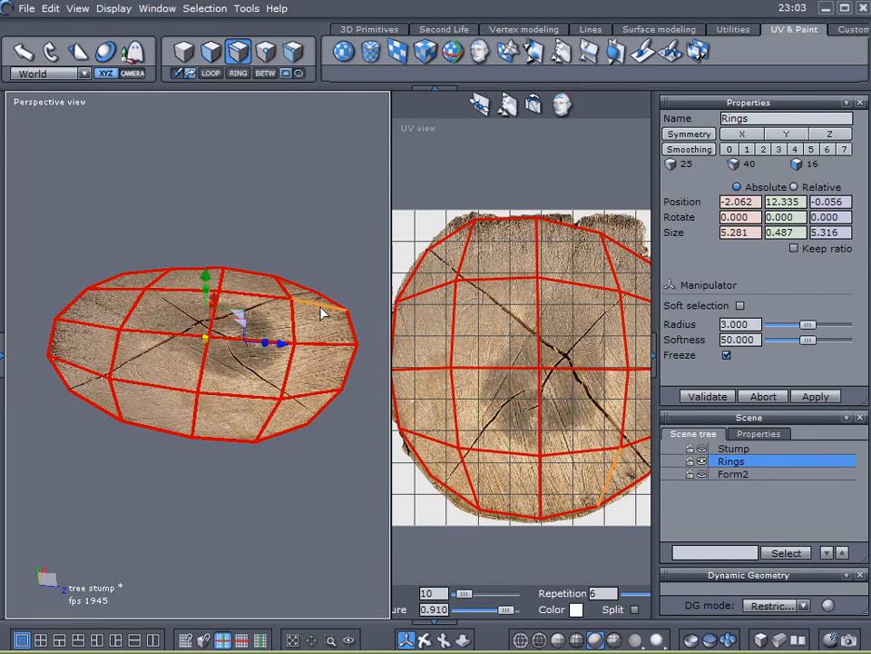
{"action": "middle_click_drag", "start_coordinate": [302, 439], "coordinate": [304, 415]}
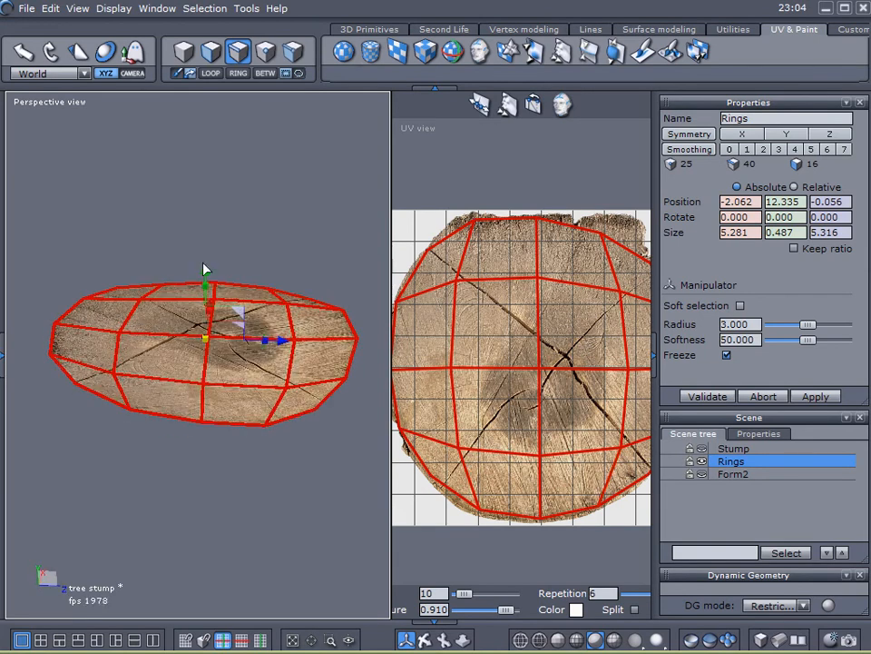
- Hide Rings and show Form2
{"action": "left_click", "coordinate": [702, 461]}
{"action": "left_click", "coordinate": [701, 473]}
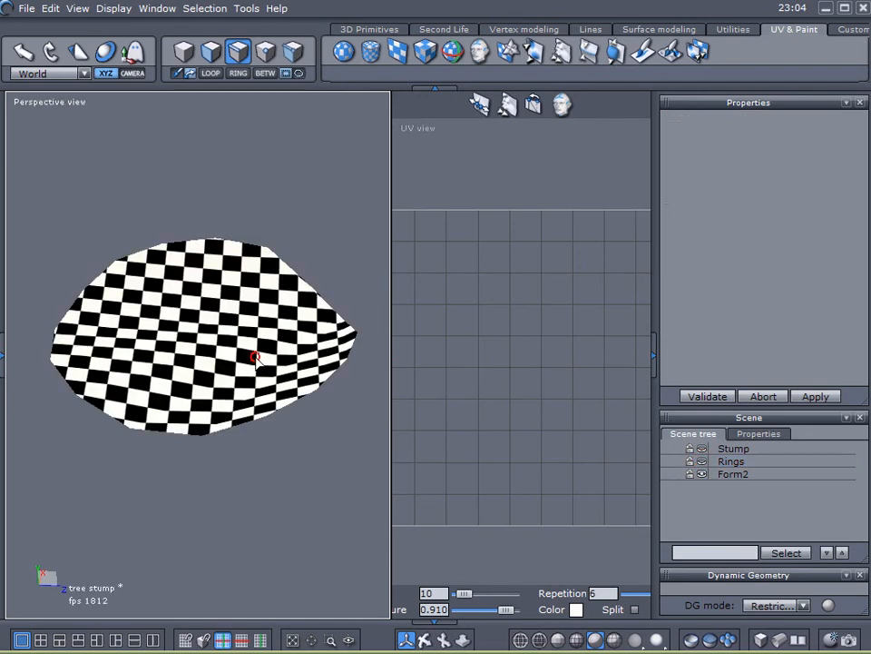
- Highlight Form2's whole face in the perspective and UV views to examine its single-face structure, and clear the selection
{"action": "mouse_move", "coordinate": [240, 335]}
{"action": "middle_mouse_down"}
{"action": "mouse_move", "coordinate": [220, 292]}
{"action": "mouse_move", "coordinate": [232, 327]}
{"action": "middle_mouse_up"}
{"action": "left_click", "coordinate": [233, 327]}
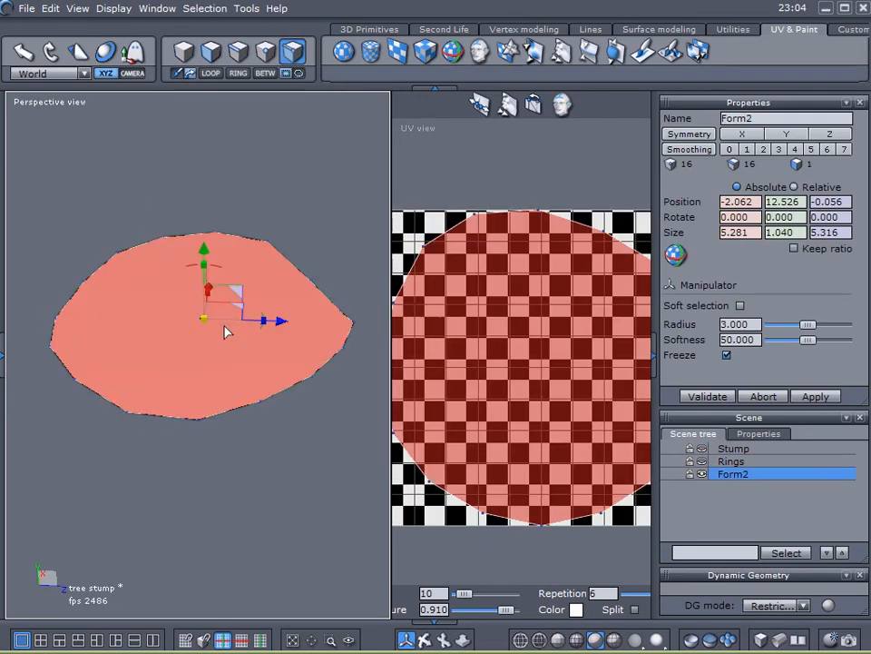
{"action": "left_click", "coordinate": [447, 316]}
{"action": "left_click", "coordinate": [275, 313]}
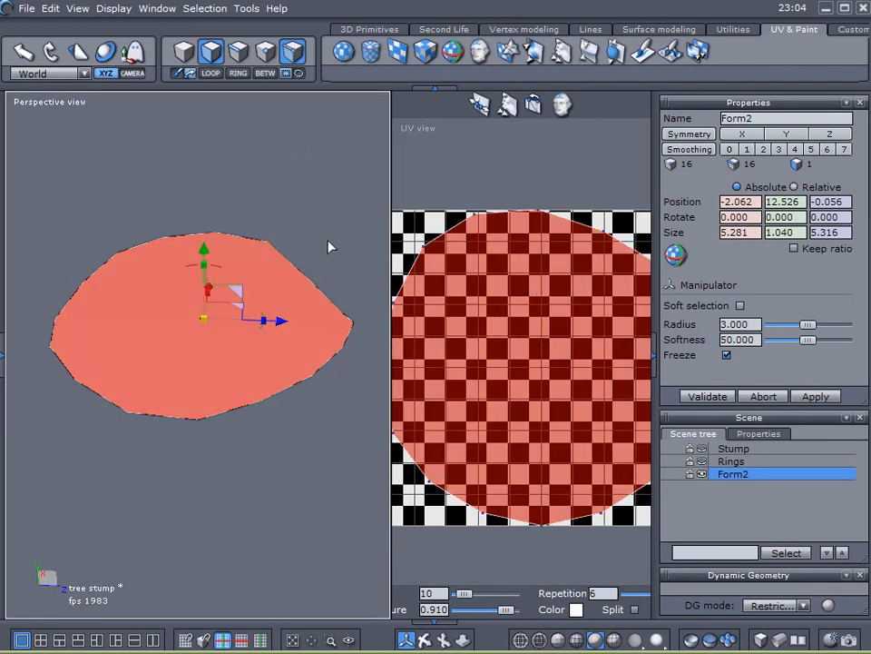
- Display Rings instead of Form2 and highlight all its faces to compare the subdivided surface with its UV layout
{"action": "left_click", "coordinate": [701, 474]}
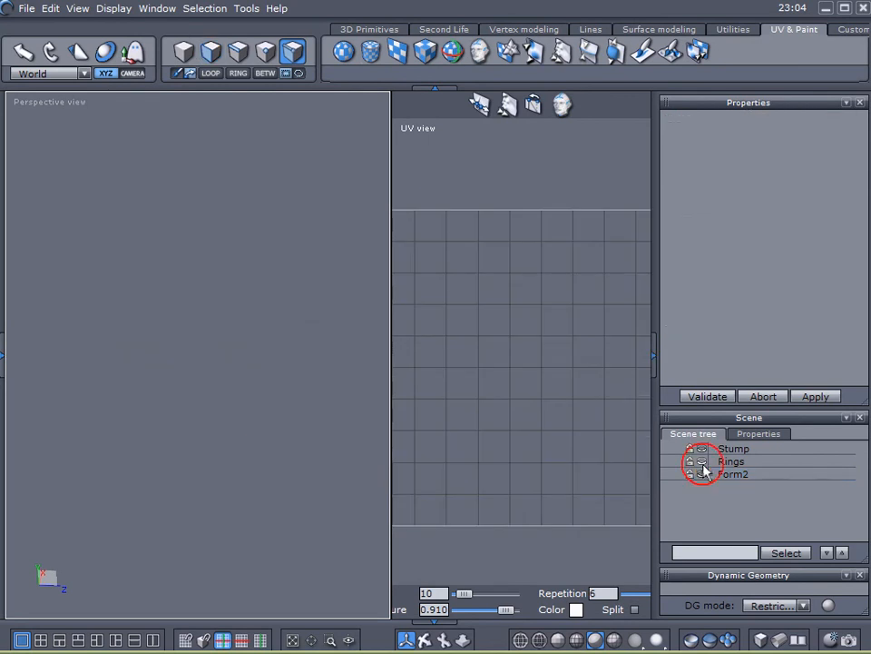
{"action": "left_click", "coordinate": [702, 461]}
{"action": "left_click", "coordinate": [717, 461]}
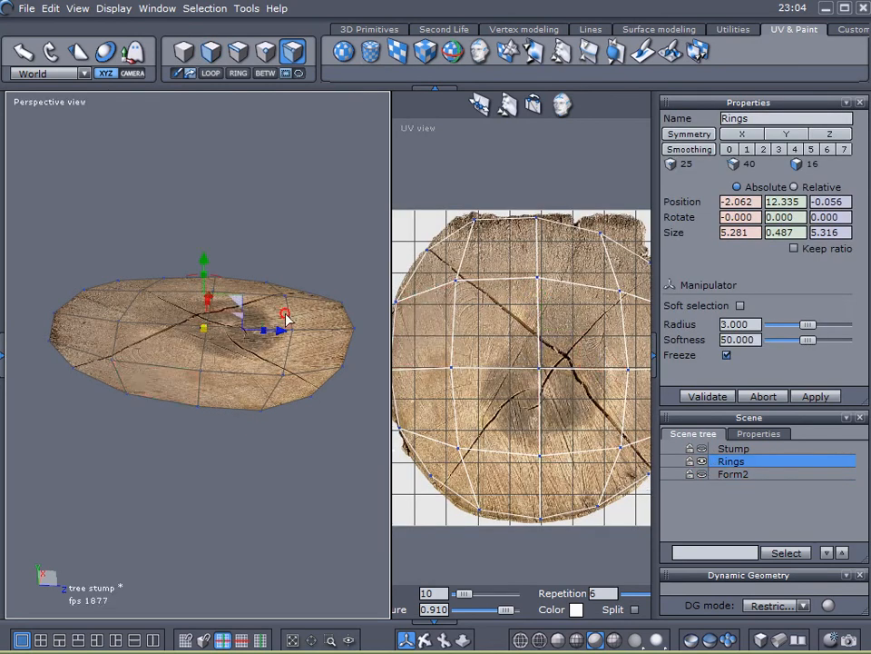
{"action": "middle_click_drag", "start_coordinate": [286, 319], "coordinate": [273, 408]}
{"action": "mouse_move", "coordinate": [305, 267]}
{"action": "left_mouse_down"}
{"action": "mouse_move", "coordinate": [189, 244]}
{"action": "mouse_move", "coordinate": [119, 261]}
{"action": "mouse_move", "coordinate": [98, 375]}
{"action": "mouse_move", "coordinate": [206, 425]}
{"action": "mouse_move", "coordinate": [312, 361]}
{"action": "mouse_move", "coordinate": [203, 277]}
{"action": "mouse_move", "coordinate": [232, 370]}
{"action": "left_mouse_up"}
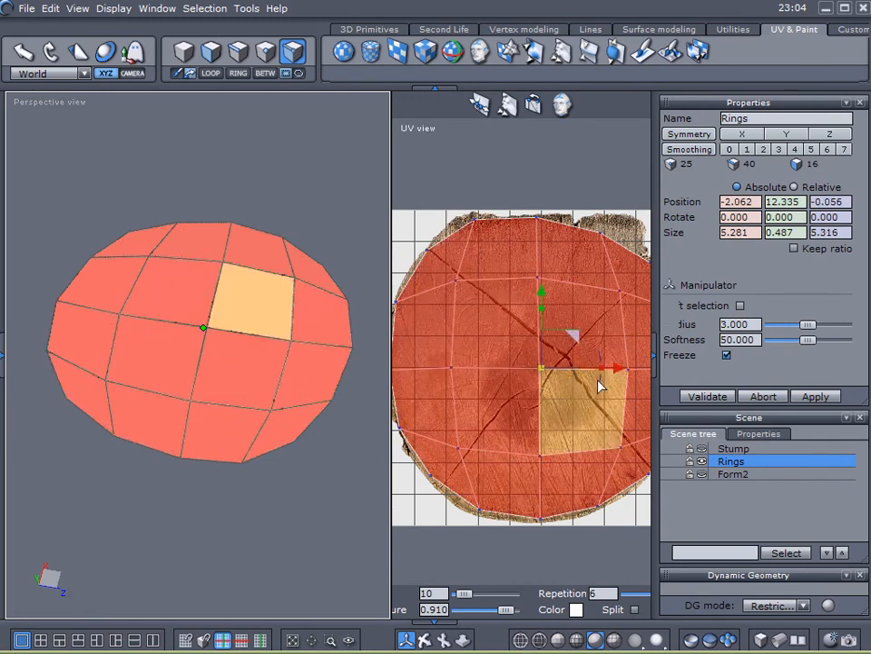
- Hide Rings, show and select Form2, and fit its whole UV outline in the UV view
{"action": "left_click", "coordinate": [702, 461]}
{"action": "left_click", "coordinate": [703, 474]}
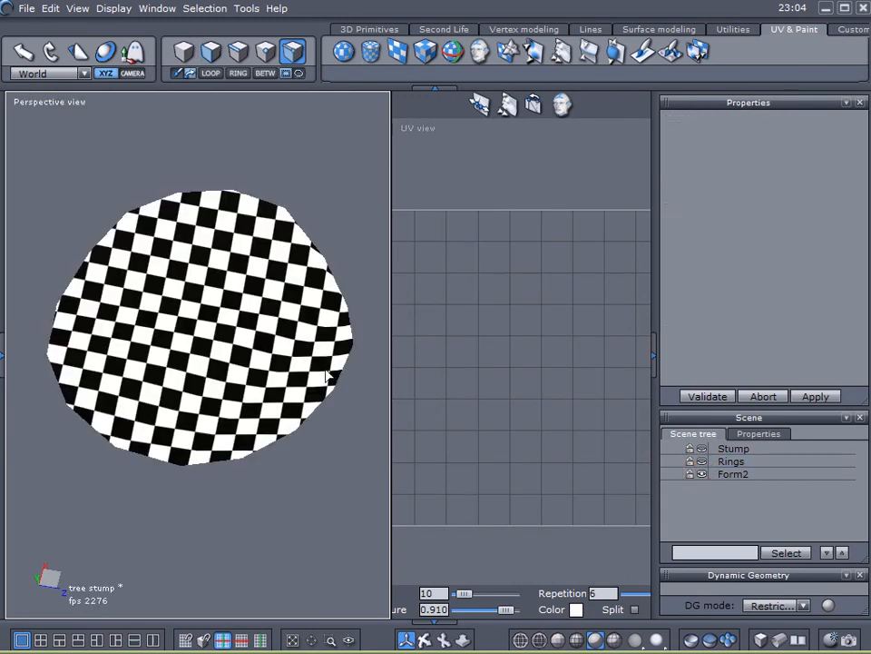
{"action": "left_click", "coordinate": [727, 474]}
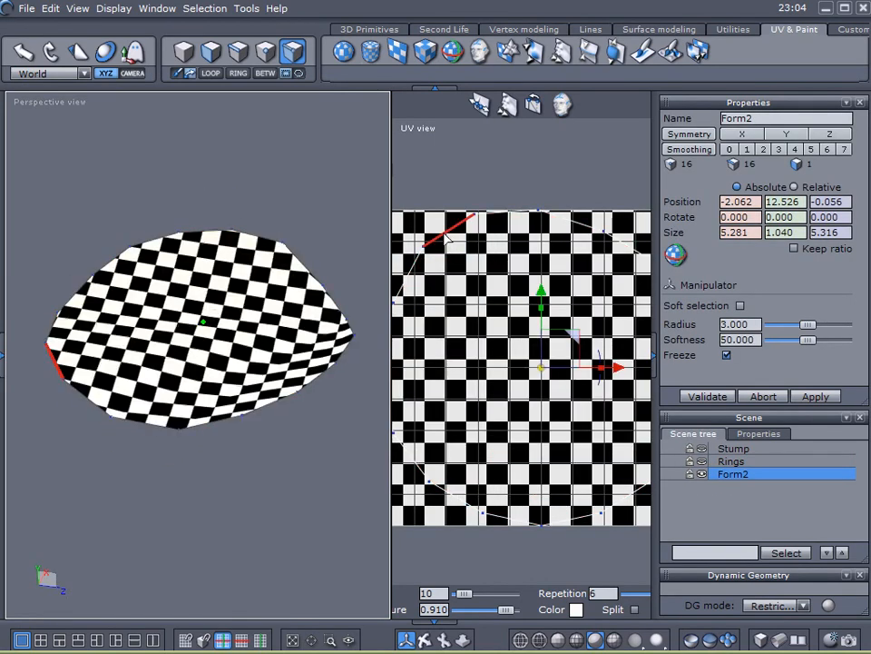
{"action": "scroll", "coordinate": [445, 234], "scroll_direction": "down", "scroll_amount": 2}
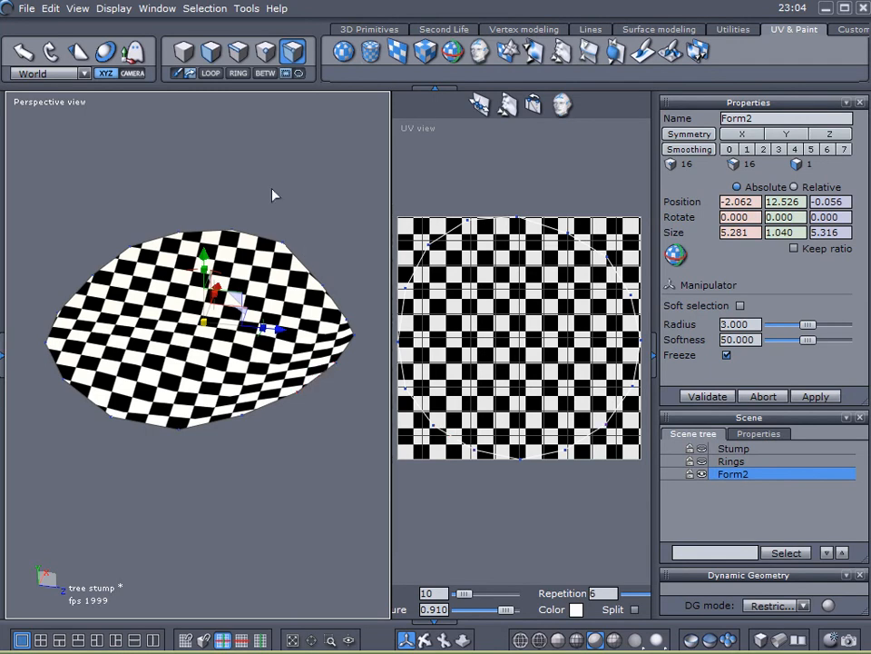
- Select Form2's single face and split it into triangles with Triangulate n-gons
{"action": "left_click", "coordinate": [106, 361]}
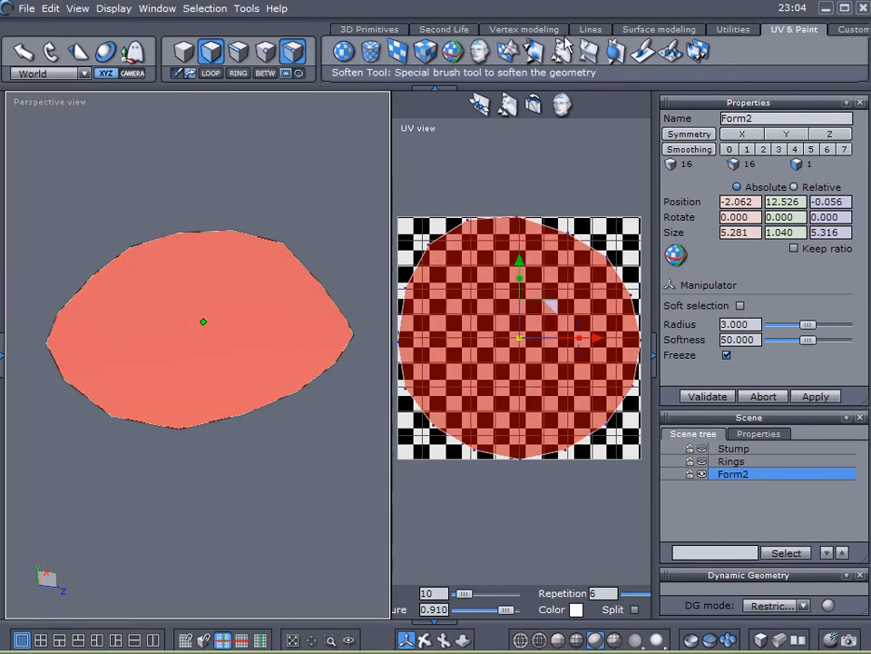
{"action": "left_click", "coordinate": [744, 31]}
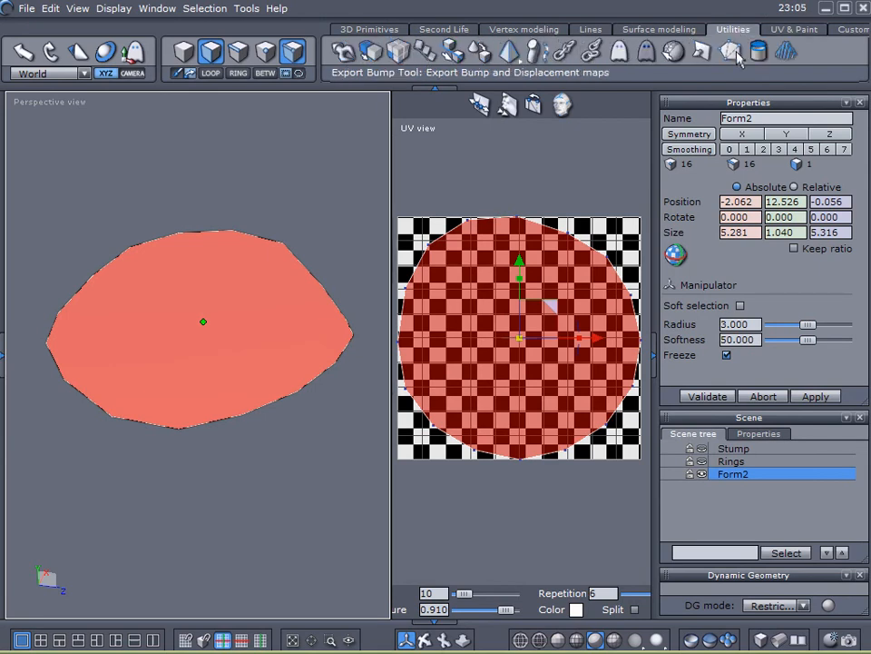
{"action": "left_click", "coordinate": [738, 57]}
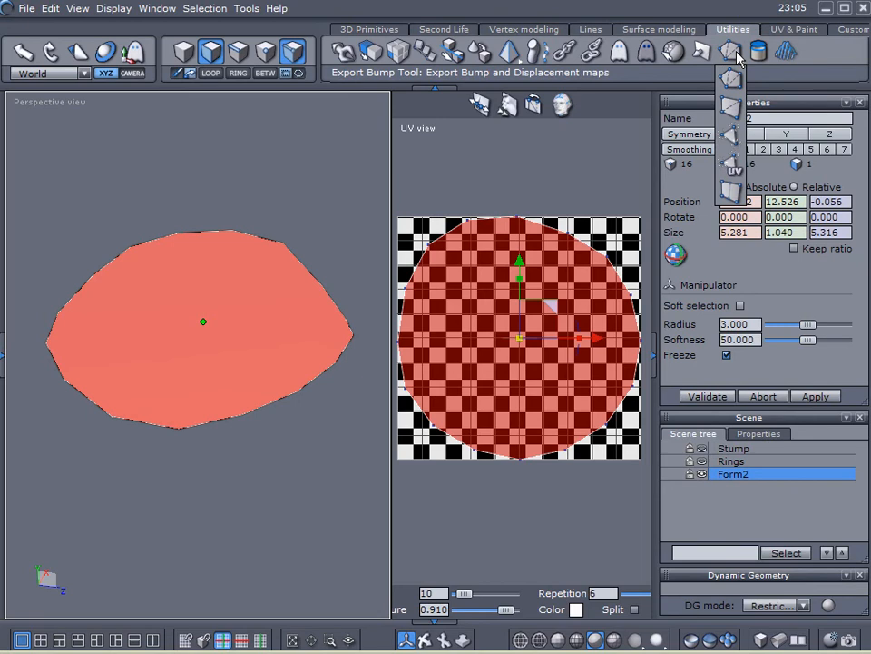
{"action": "left_click", "coordinate": [732, 107]}
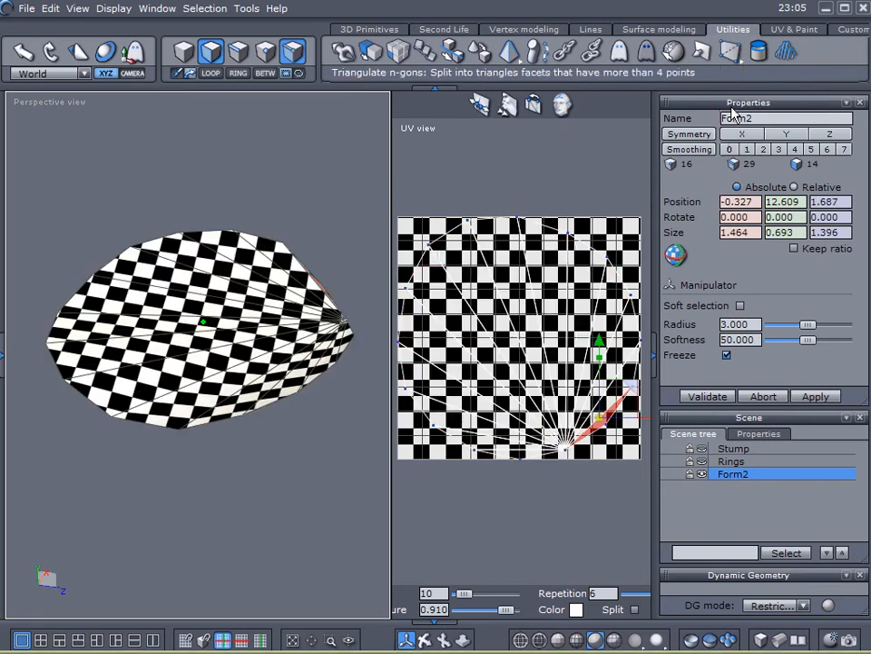
{"action": "left_click", "coordinate": [738, 58]}
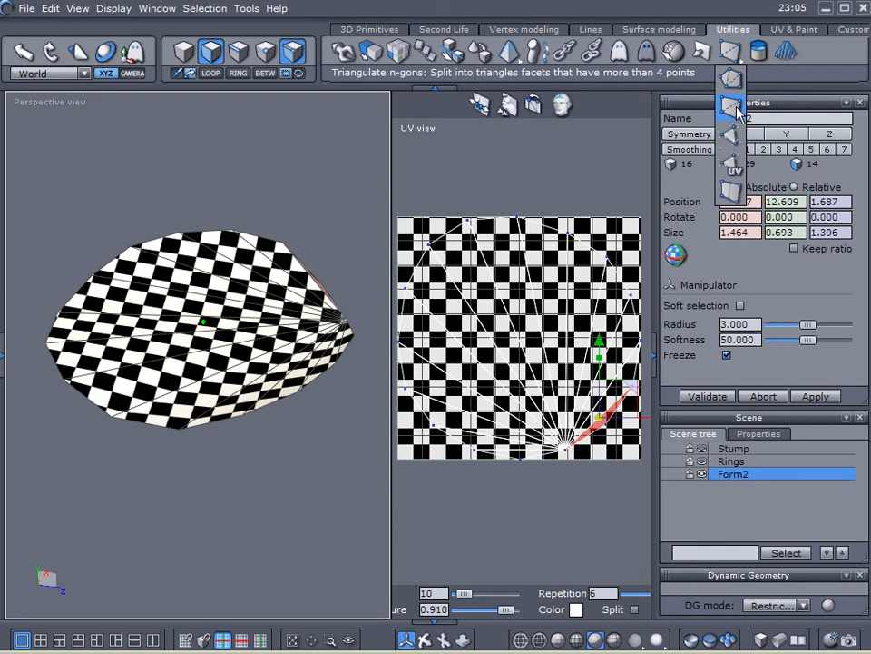
{"action": "left_click", "coordinate": [732, 107]}
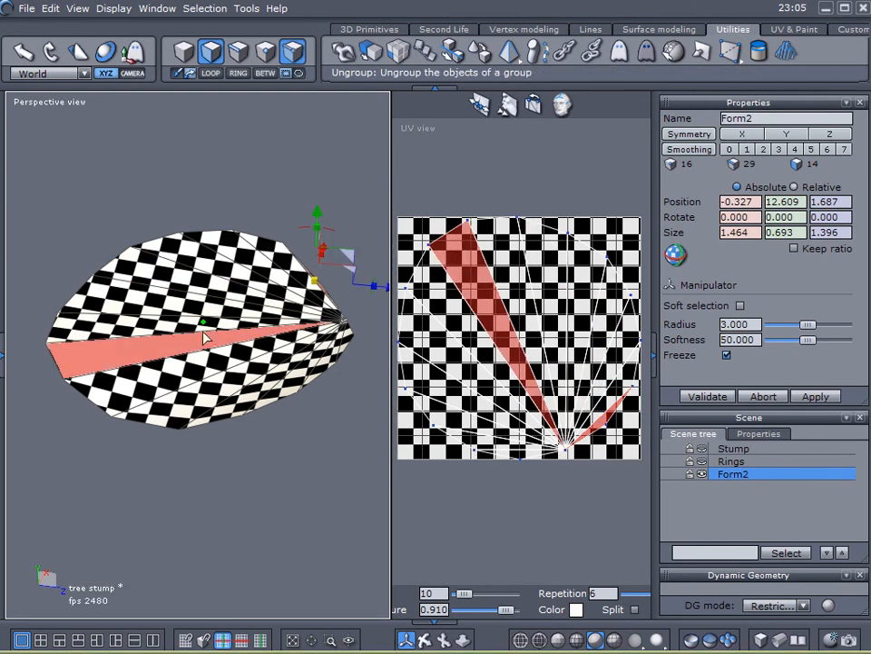
- Select all triangular faces of Form2 and examine the fan of edges from above and from an angle
{"action": "mouse_move", "coordinate": [315, 372]}
{"action": "left_mouse_down"}
{"action": "mouse_move", "coordinate": [194, 295]}
{"action": "mouse_move", "coordinate": [290, 248]}
{"action": "mouse_move", "coordinate": [270, 329]}
{"action": "mouse_move", "coordinate": [347, 338]}
{"action": "left_mouse_up"}
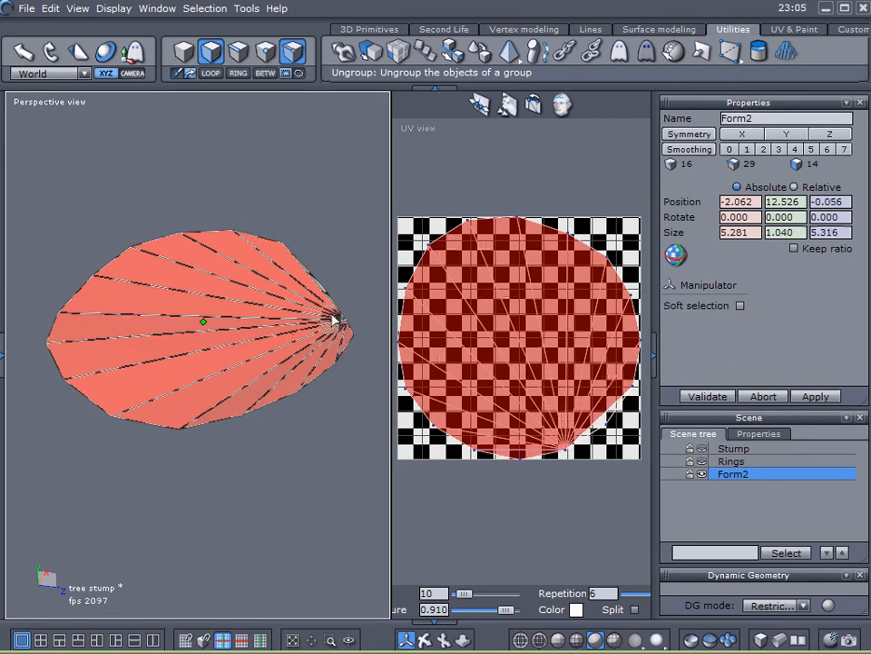
{"action": "left_click_drag", "start_coordinate": [283, 343], "coordinate": [268, 344]}
{"action": "mouse_move", "coordinate": [263, 378]}
{"action": "middle_mouse_down"}
{"action": "mouse_move", "coordinate": [151, 555]}
{"action": "mouse_move", "coordinate": [148, 541]}
{"action": "middle_mouse_up"}
{"action": "left_click", "coordinate": [343, 347], "text": "shift"}
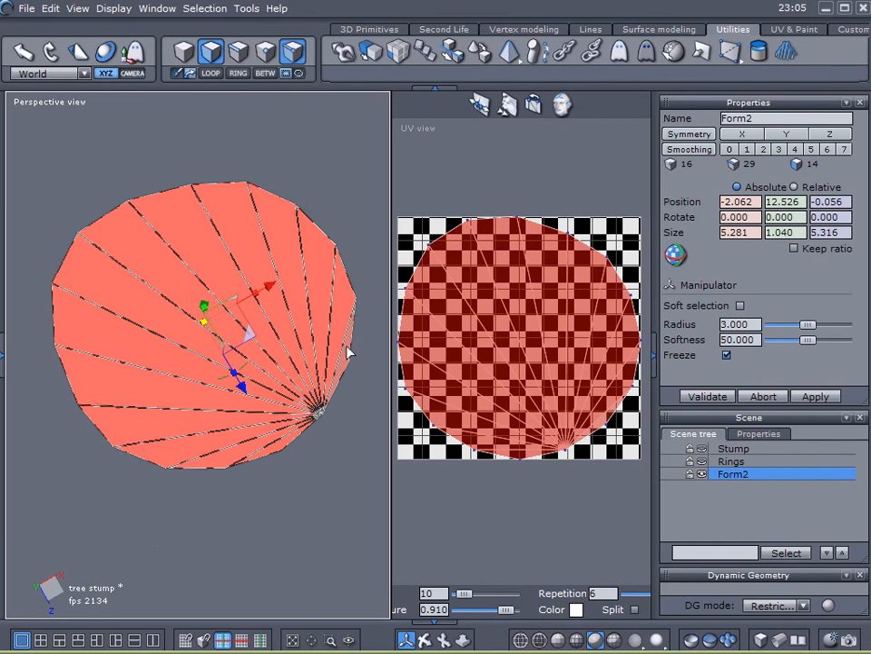
{"action": "mouse_move", "coordinate": [343, 348]}
{"action": "left_mouse_down"}
{"action": "mouse_move", "coordinate": [214, 410]}
{"action": "mouse_move", "coordinate": [258, 456]}
{"action": "mouse_move", "coordinate": [323, 413]}
{"action": "mouse_move", "coordinate": [294, 524]}
{"action": "left_mouse_up"}
{"action": "middle_click_drag", "start_coordinate": [294, 525], "coordinate": [130, 273]}
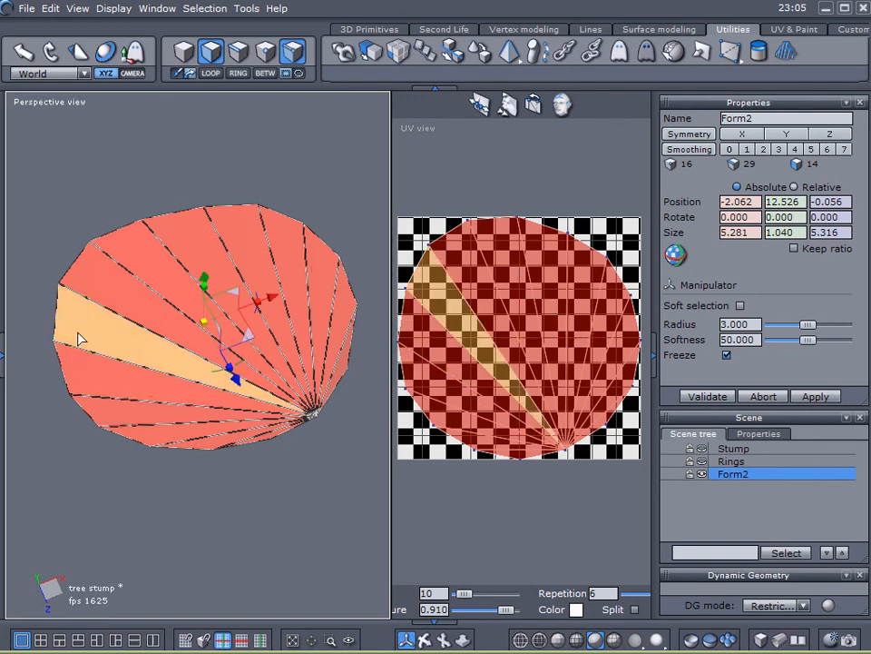
- Assign the Rings material to the selected faces of Form2
{"action": "left_click", "coordinate": [3, 360]}
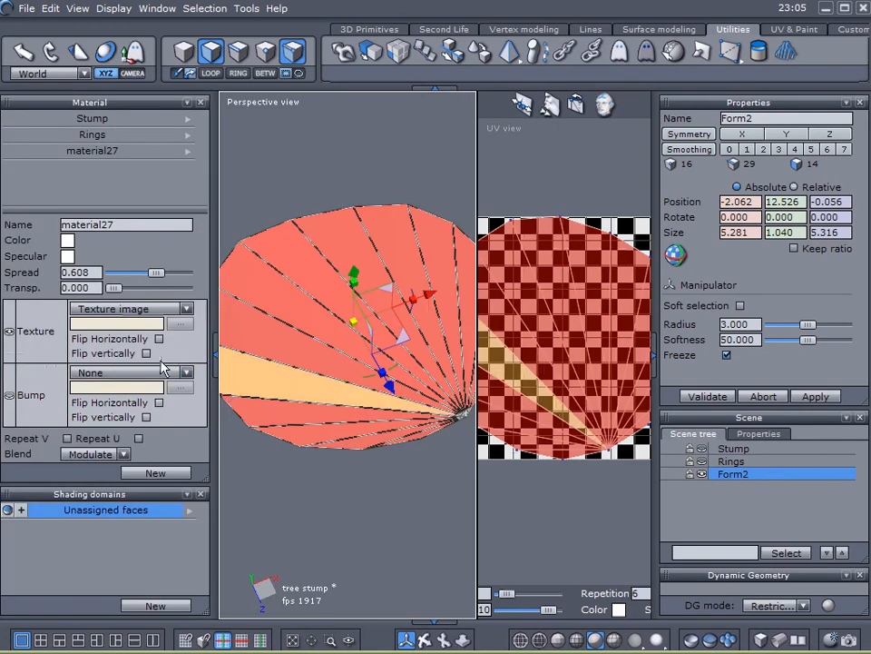
{"action": "left_click", "coordinate": [188, 140]}
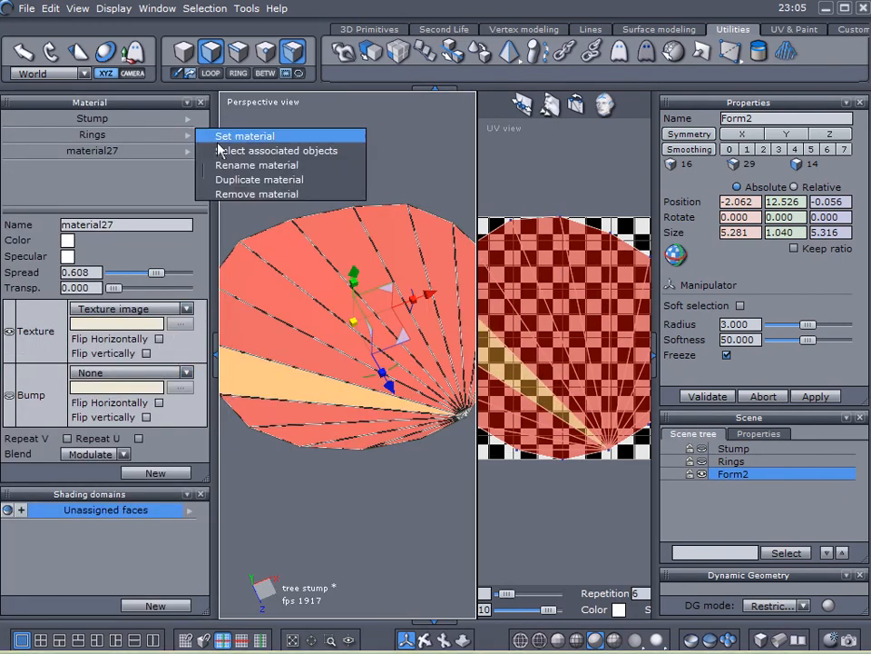
{"action": "left_click", "coordinate": [225, 138]}
{"action": "left_click", "coordinate": [214, 350]}
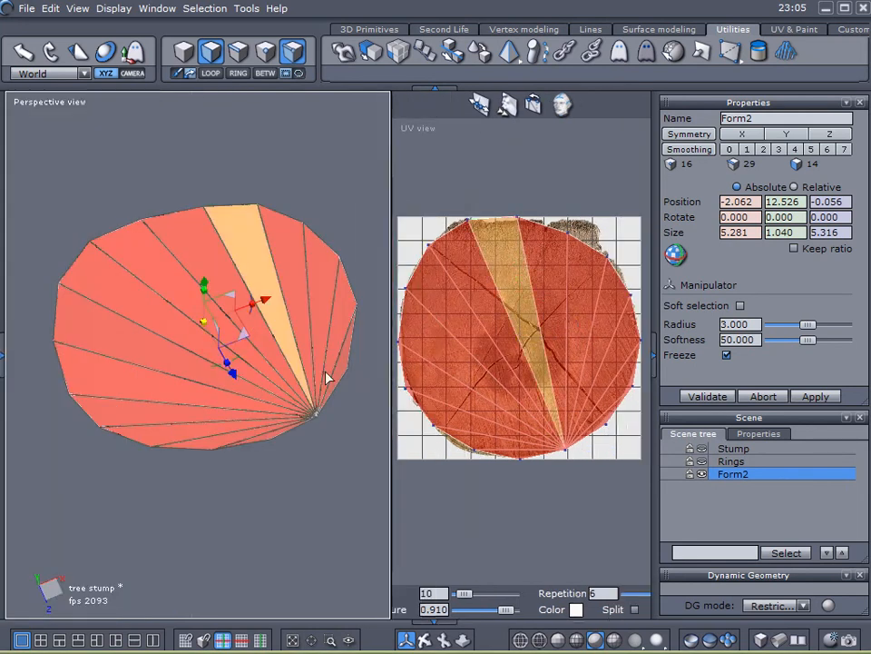
- Widen the UV view and scale Form2's whole UV outline slightly inward so it fits inside the cut-end image
{"action": "left_click", "coordinate": [537, 197]}
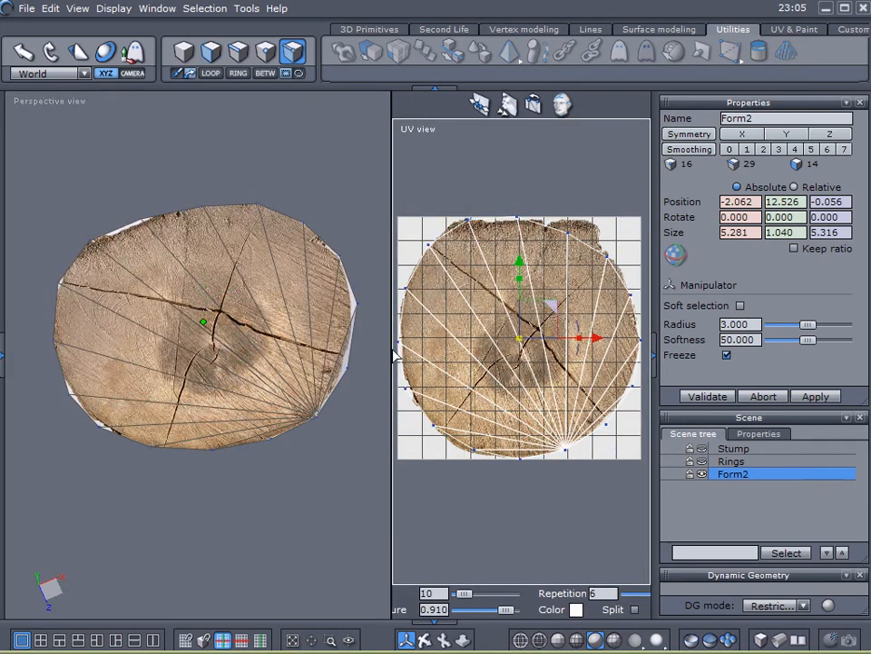
{"action": "left_click_drag", "start_coordinate": [391, 349], "coordinate": [287, 348]}
{"action": "left_click", "coordinate": [451, 395]}
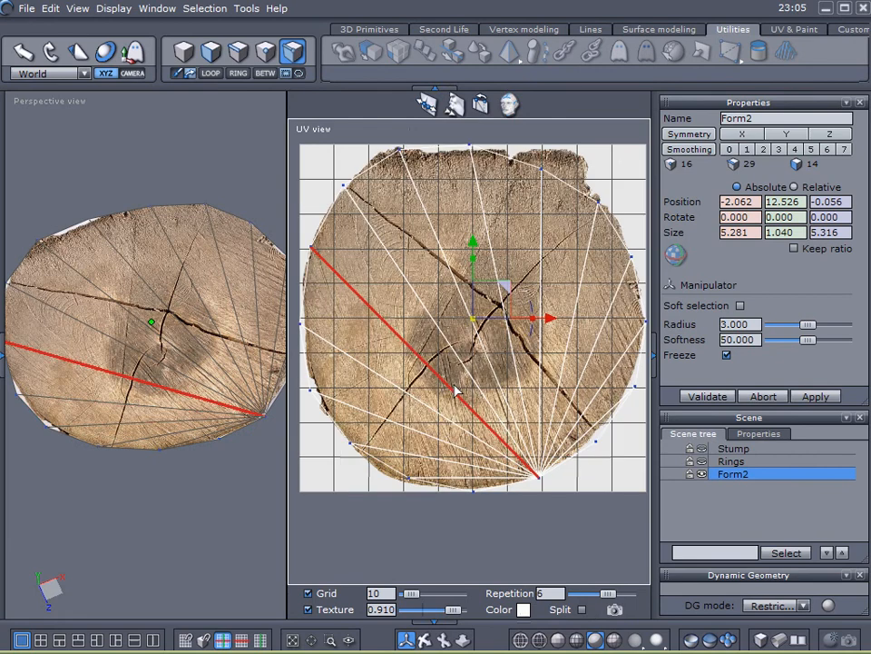
{"action": "left_click", "coordinate": [374, 361]}
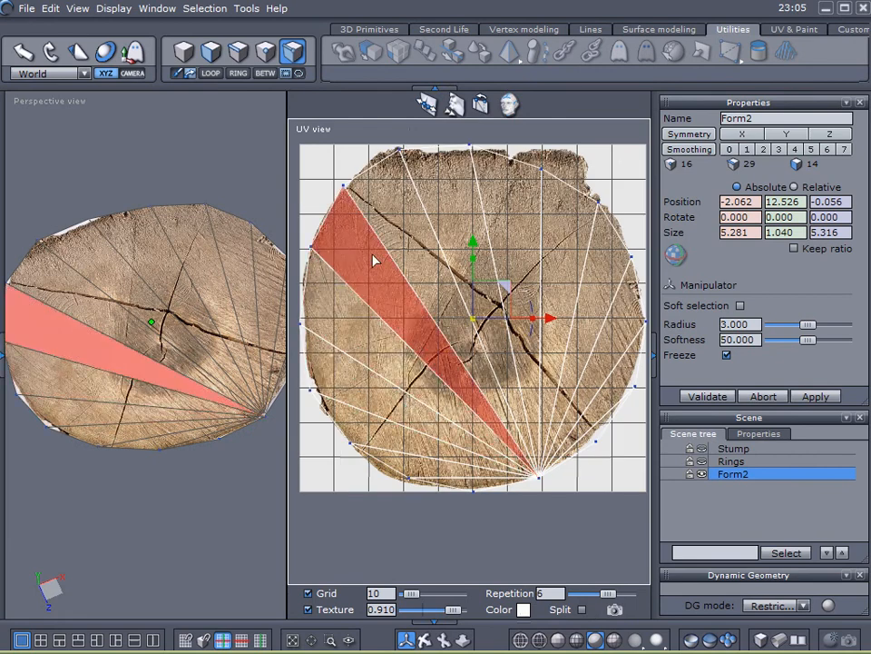
{"action": "left_click", "coordinate": [700, 394]}
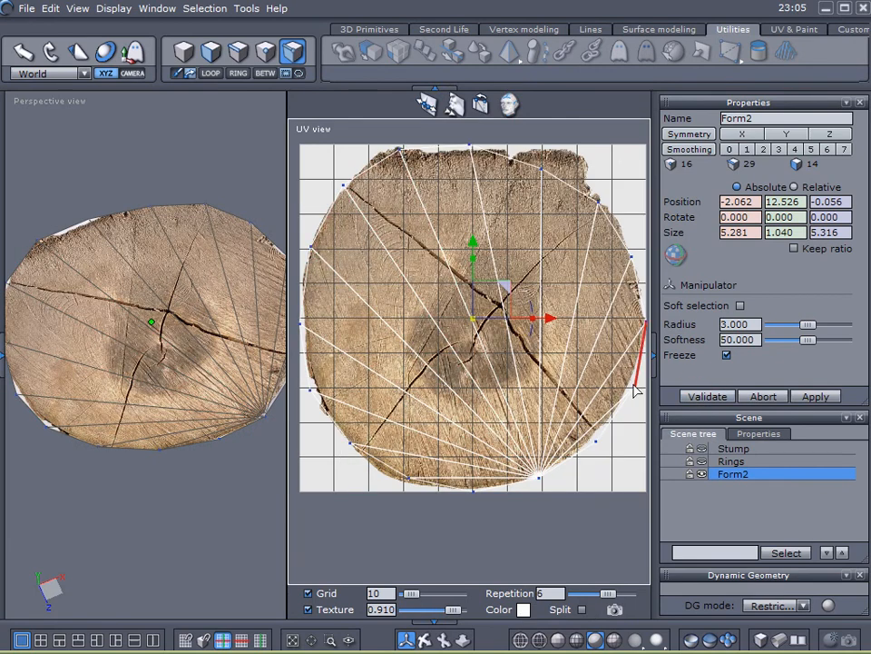
{"action": "left_click", "coordinate": [238, 50]}
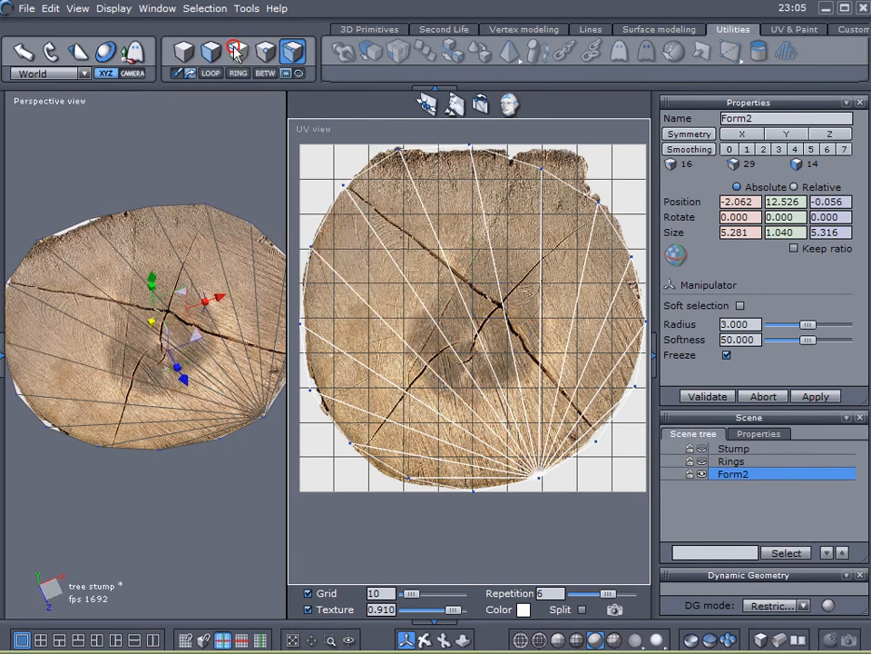
{"action": "key", "text": "ctrl+a"}
{"action": "mouse_move", "coordinate": [473, 319]}
{"action": "left_mouse_down"}
{"action": "mouse_move", "coordinate": [456, 319]}
{"action": "mouse_move", "coordinate": [467, 320]}
{"action": "left_mouse_up"}
{"action": "left_click", "coordinate": [115, 158]}
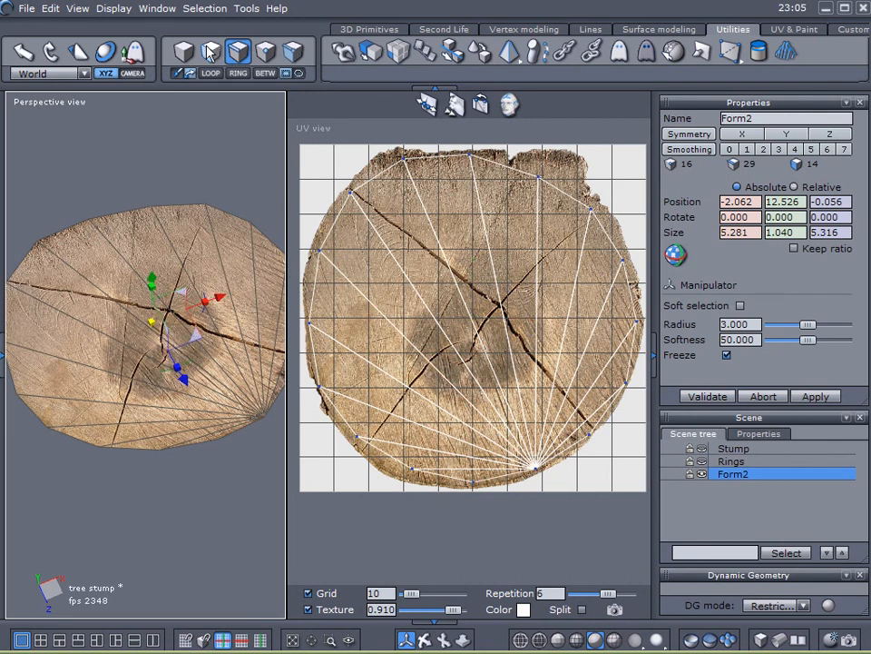
- Try moving the fan's shared UV point to near the middle of the cut-end image, and undo the move
{"action": "left_click", "coordinate": [261, 56]}
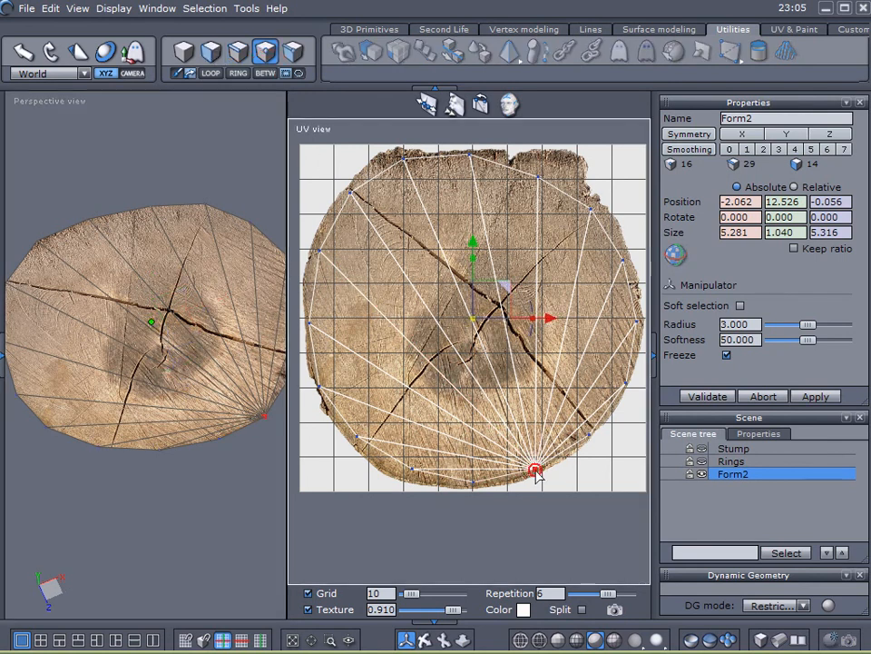
{"action": "left_click", "coordinate": [535, 466]}
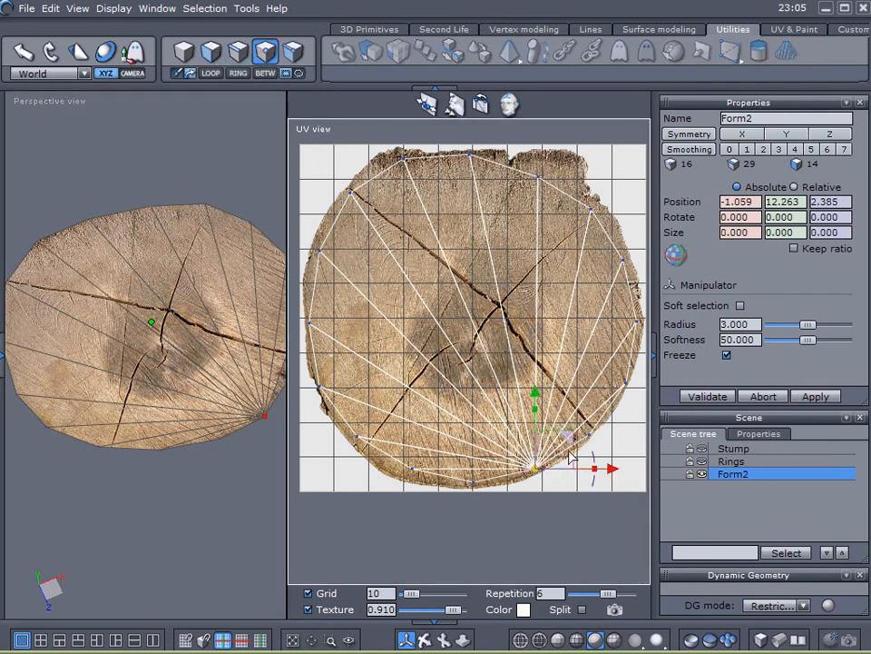
{"action": "left_click_drag", "start_coordinate": [570, 437], "coordinate": [496, 251]}
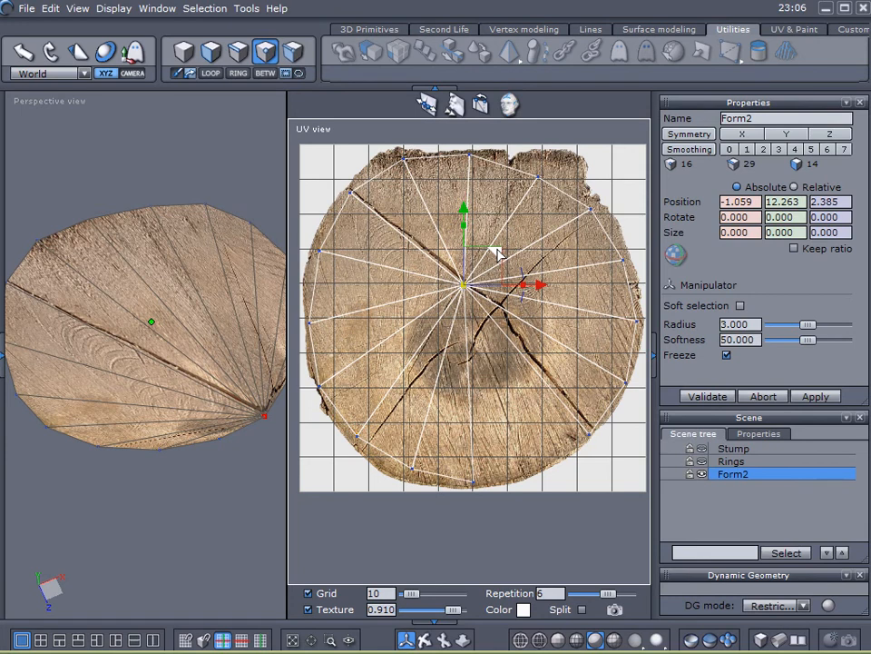
{"action": "key", "text": "ctrl+z"}
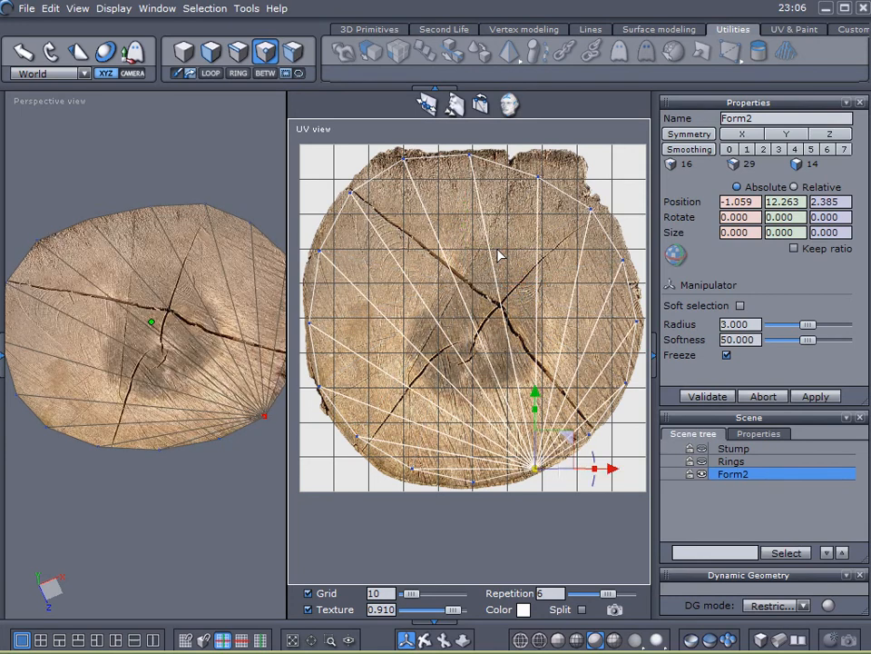
- Reposition individual outer UV points of Form2 to follow the edge of the cut-end image more closely
{"action": "left_click", "coordinate": [538, 182]}
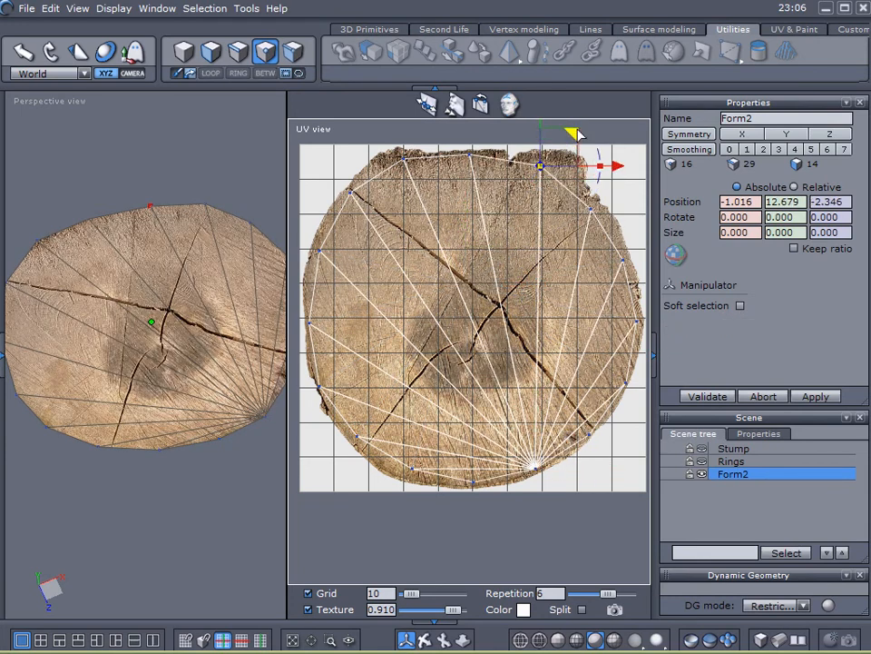
{"action": "left_click_drag", "start_coordinate": [575, 134], "coordinate": [476, 156]}
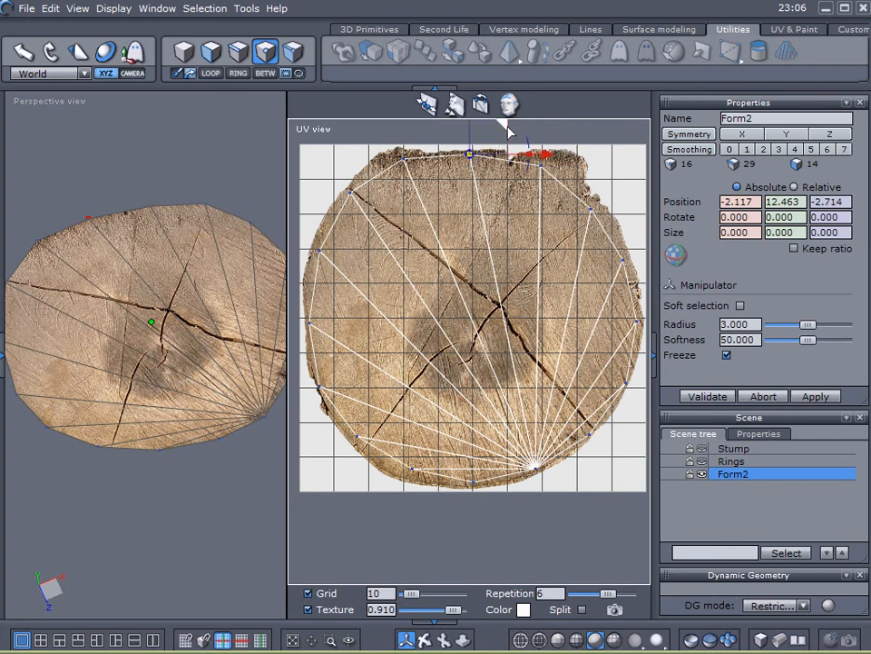
{"action": "left_click", "coordinate": [321, 382]}
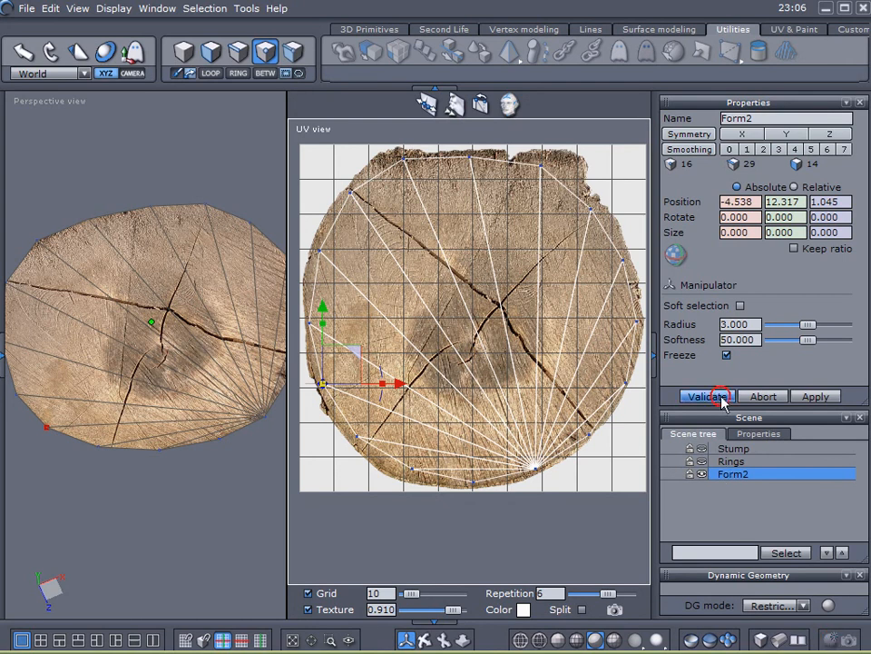
- Clear the point selection and start a render of the textured Form2 from a lower viewing angle
{"action": "left_click", "coordinate": [220, 437]}
{"action": "right_click_drag", "start_coordinate": [168, 482], "coordinate": [170, 430]}
{"action": "left_click", "coordinate": [188, 526]}
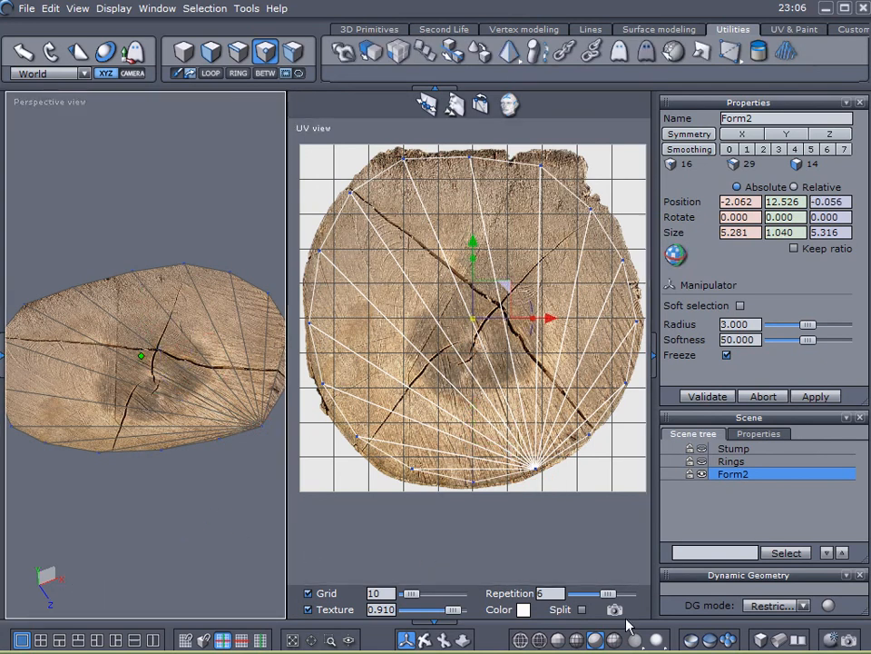
{"action": "left_click", "coordinate": [830, 640]}
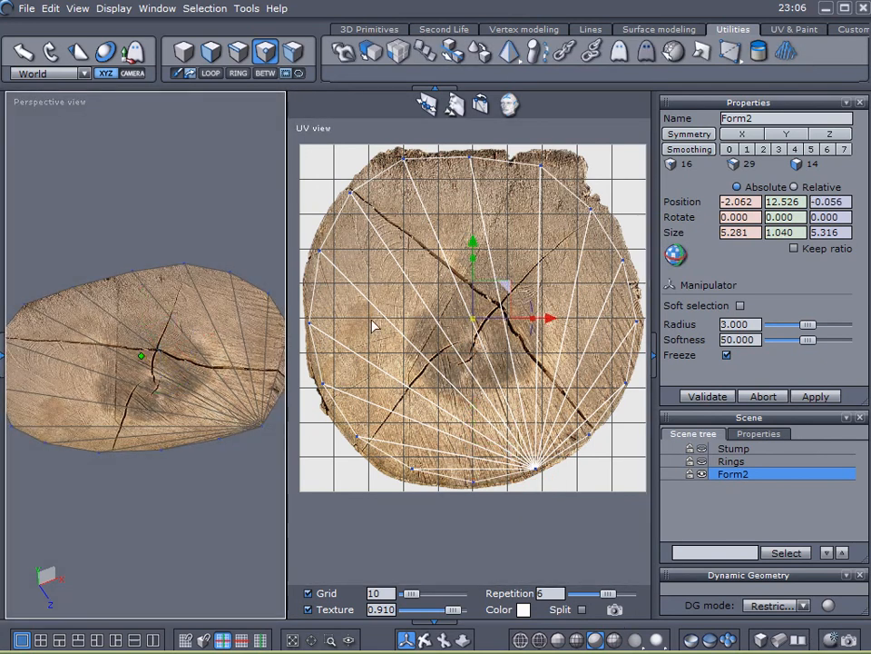
- Show Rings alongside Form2 to compare their UV layouts over the cut-end image, and hide Rings again
{"action": "left_click", "coordinate": [703, 461]}
{"action": "left_click", "coordinate": [724, 461]}
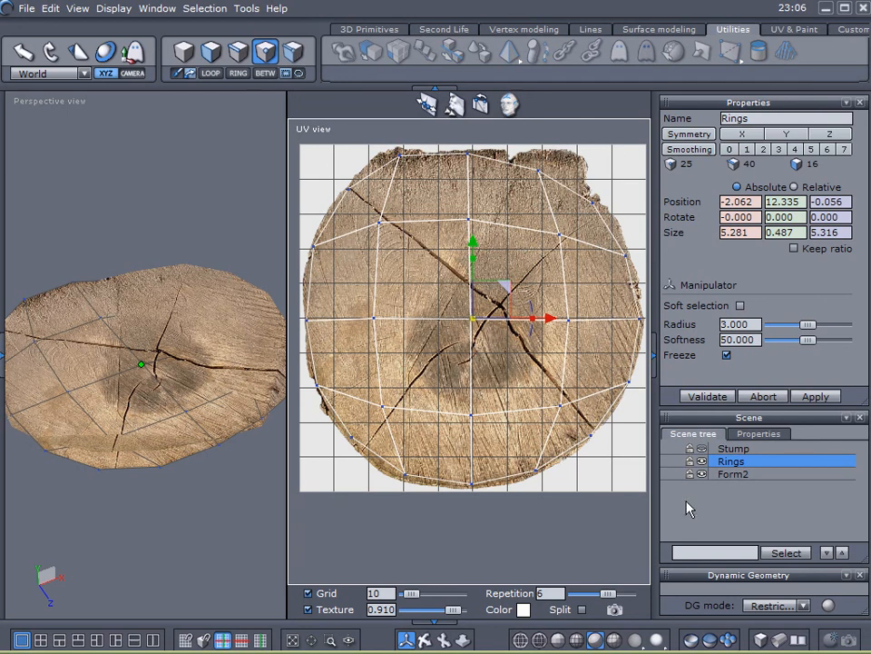
{"action": "left_click", "coordinate": [716, 474]}
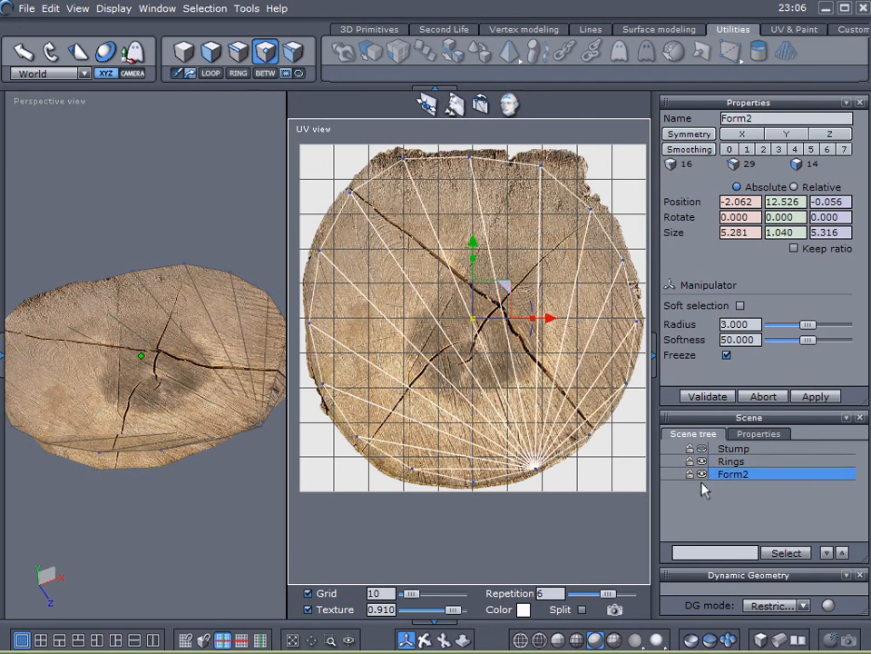
{"action": "left_click", "coordinate": [703, 461]}
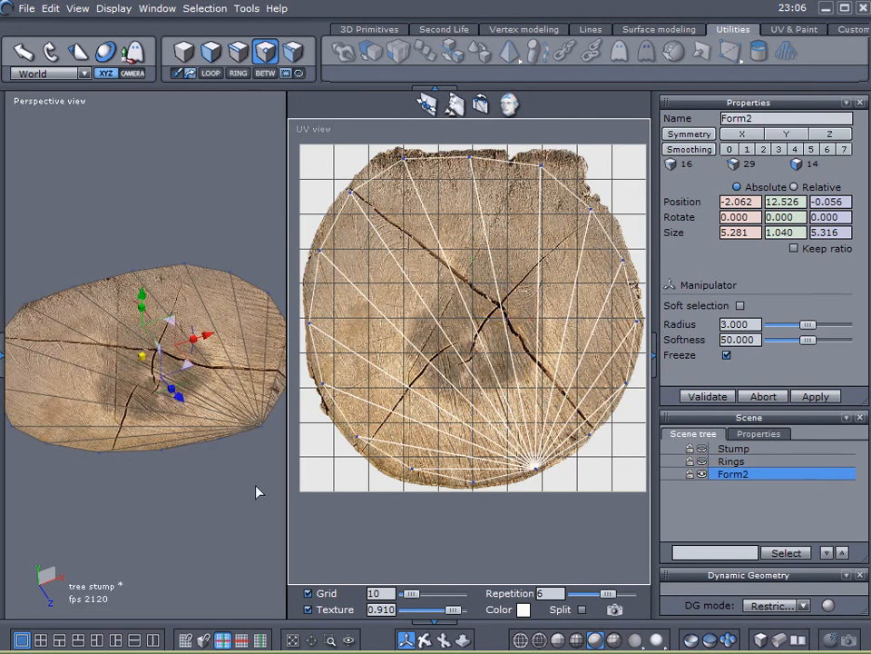
- Raise Form2 to a Y position of 13.793
{"action": "right_click_drag", "start_coordinate": [247, 492], "coordinate": [243, 404]}
{"action": "left_click_drag", "start_coordinate": [152, 303], "coordinate": [152, 230]}
{"action": "right_click_drag", "start_coordinate": [221, 195], "coordinate": [245, 249]}
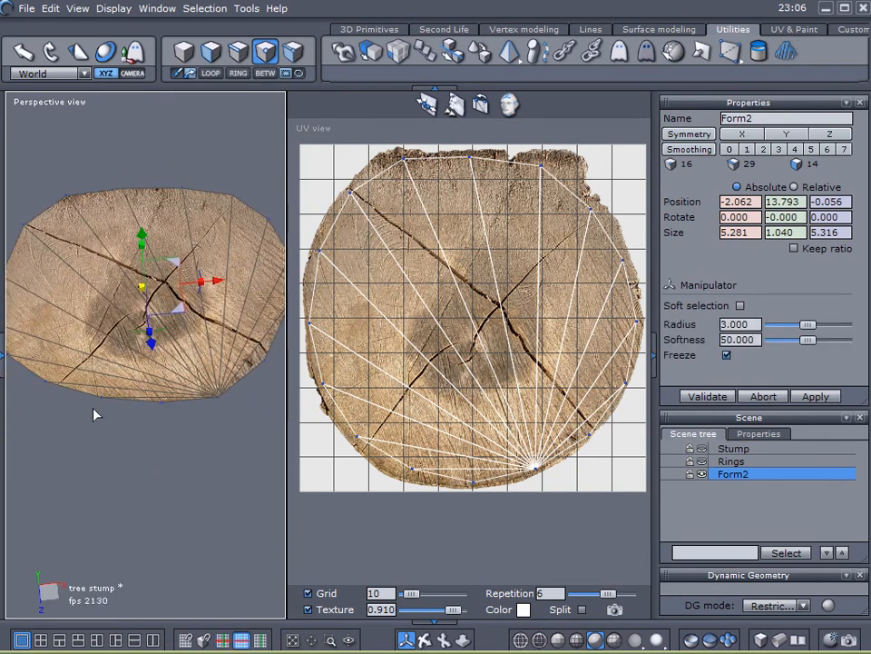
- Select Form2 as a whole object and delete it from the scene
{"action": "right_click_drag", "start_coordinate": [189, 425], "coordinate": [186, 343]}
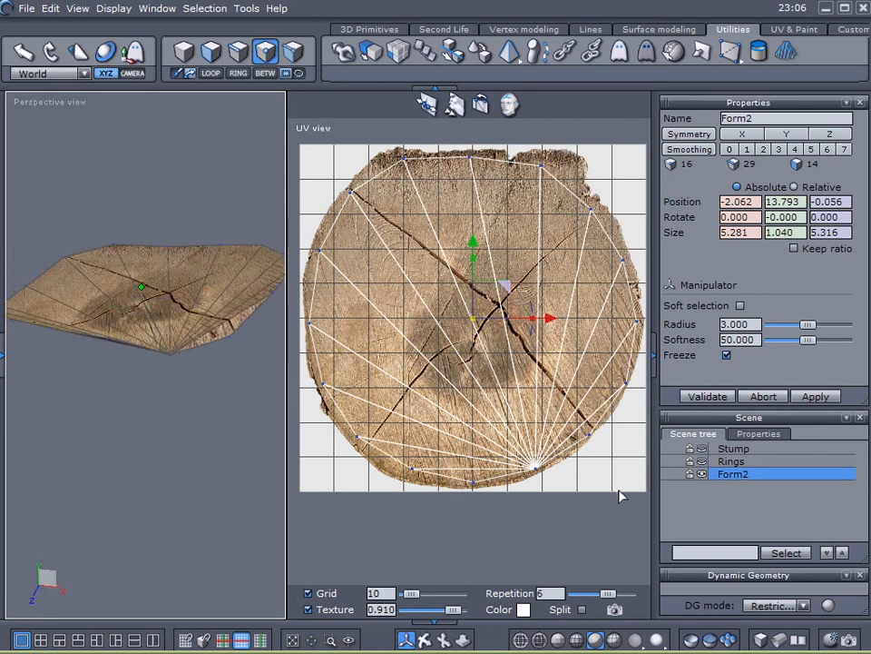
{"action": "left_click", "coordinate": [163, 434]}
{"action": "left_click", "coordinate": [163, 433]}
{"action": "left_click", "coordinate": [170, 318]}
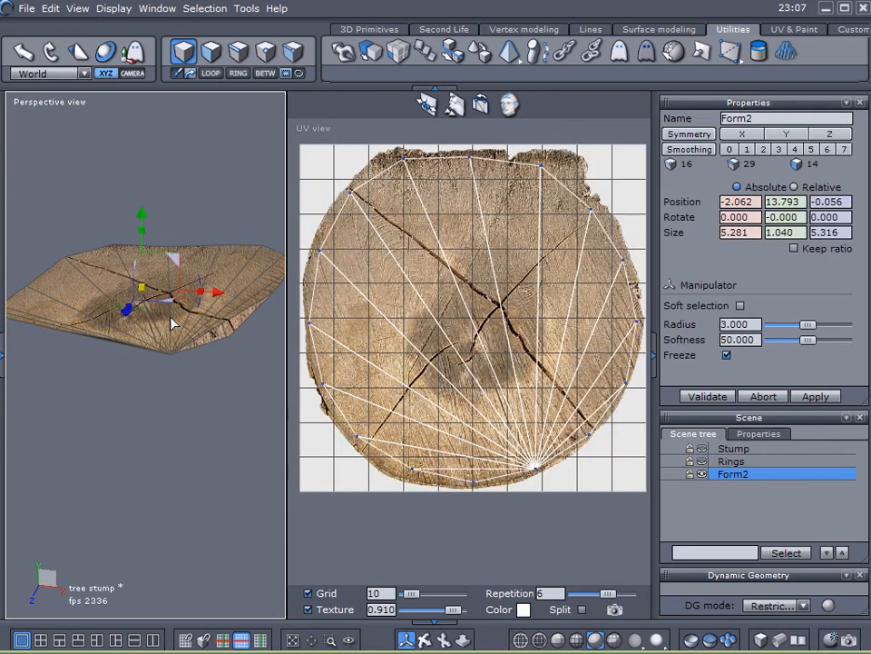
{"action": "key", "text": "Delete"}
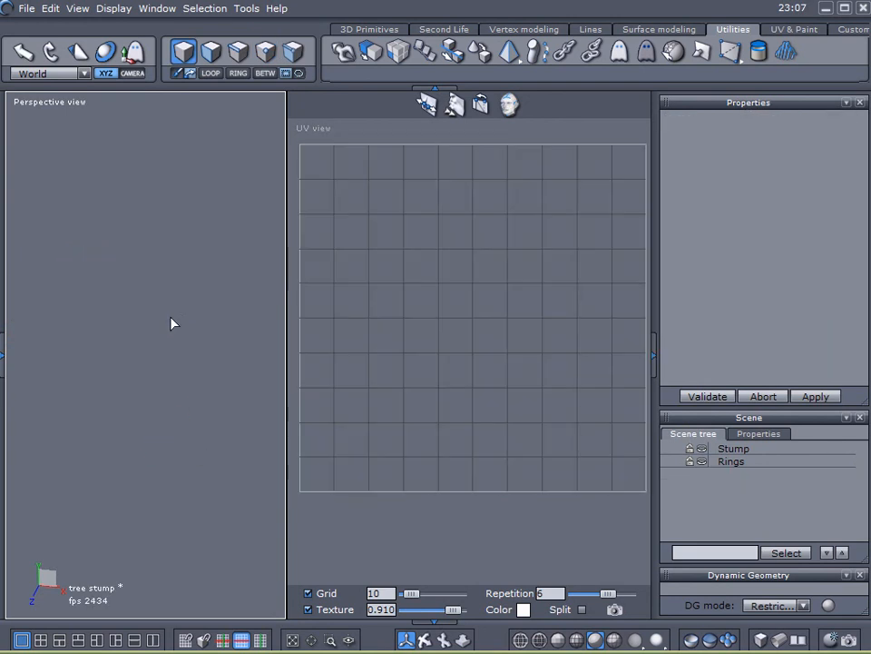
- Make the Stump object visible and enlarge the perspective view around it
{"action": "left_click", "coordinate": [701, 449]}
{"action": "left_click_drag", "start_coordinate": [285, 367], "coordinate": [451, 385]}
{"action": "middle_click_drag", "start_coordinate": [329, 384], "coordinate": [344, 256]}
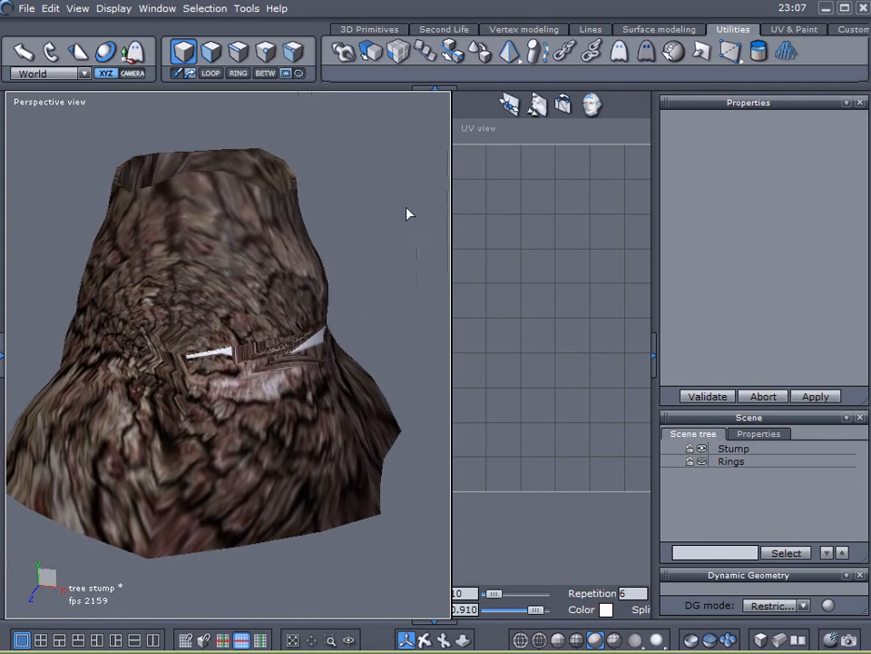
- Narrow the perspective view beside the UV view and apply cylindrical UV mapping to Stump
{"action": "left_click", "coordinate": [786, 30]}
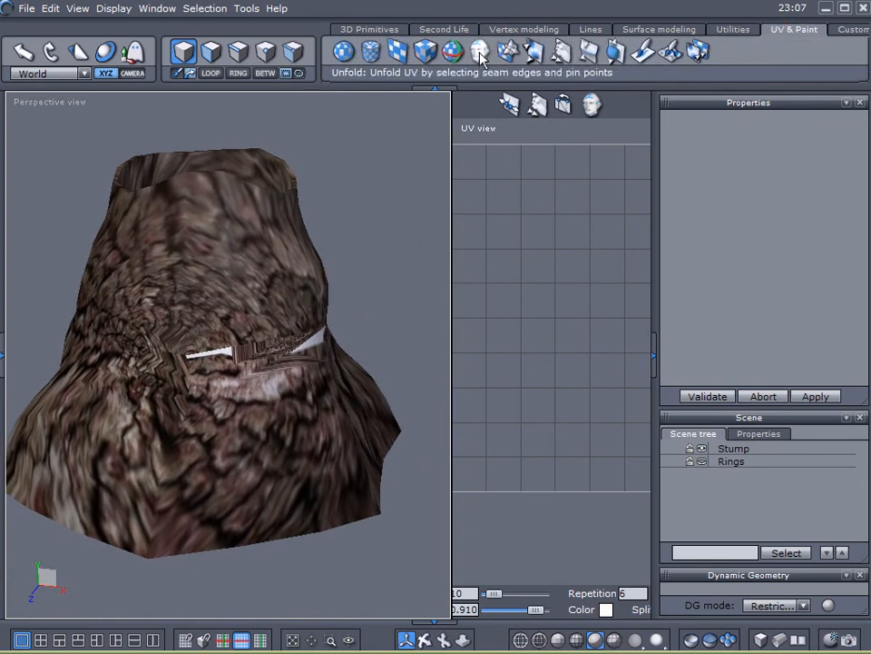
{"action": "mouse_move", "coordinate": [133, 267]}
{"action": "middle_mouse_down"}
{"action": "mouse_move", "coordinate": [207, 275]}
{"action": "mouse_move", "coordinate": [298, 160]}
{"action": "middle_mouse_up"}
{"action": "left_click", "coordinate": [371, 52]}
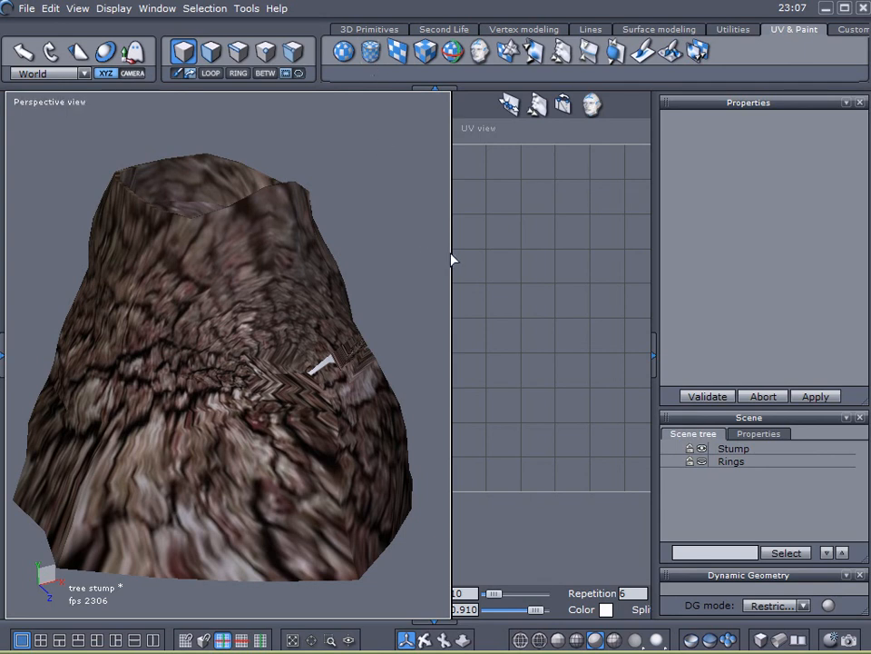
{"action": "left_click_drag", "start_coordinate": [451, 257], "coordinate": [339, 256]}
{"action": "scroll", "coordinate": [254, 279], "scroll_direction": "down", "scroll_amount": 3}
{"action": "left_click_drag", "start_coordinate": [188, 351], "coordinate": [58, 364], "text": "alt"}
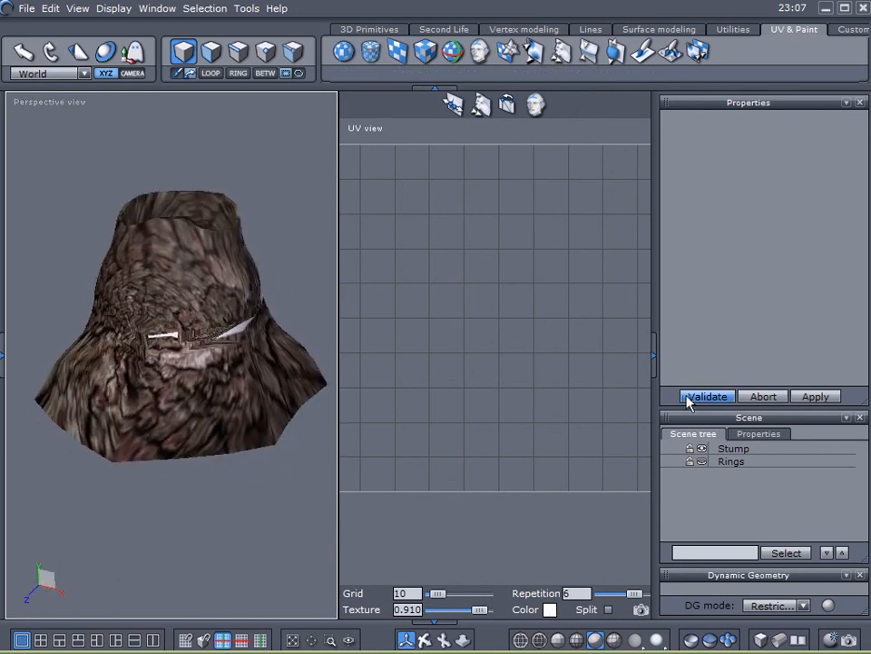
{"action": "left_click", "coordinate": [723, 448]}
{"action": "left_click", "coordinate": [371, 51]}
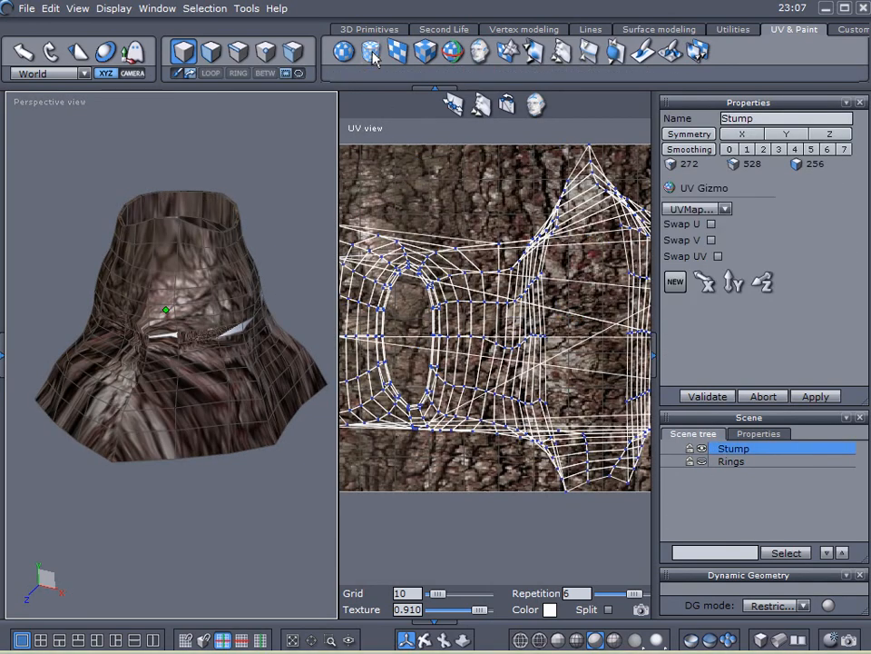
- Rotate the cylindrical UV gizmo upright and move it over the stump's centre
{"action": "middle_click_drag", "start_coordinate": [188, 365], "coordinate": [33, 380]}
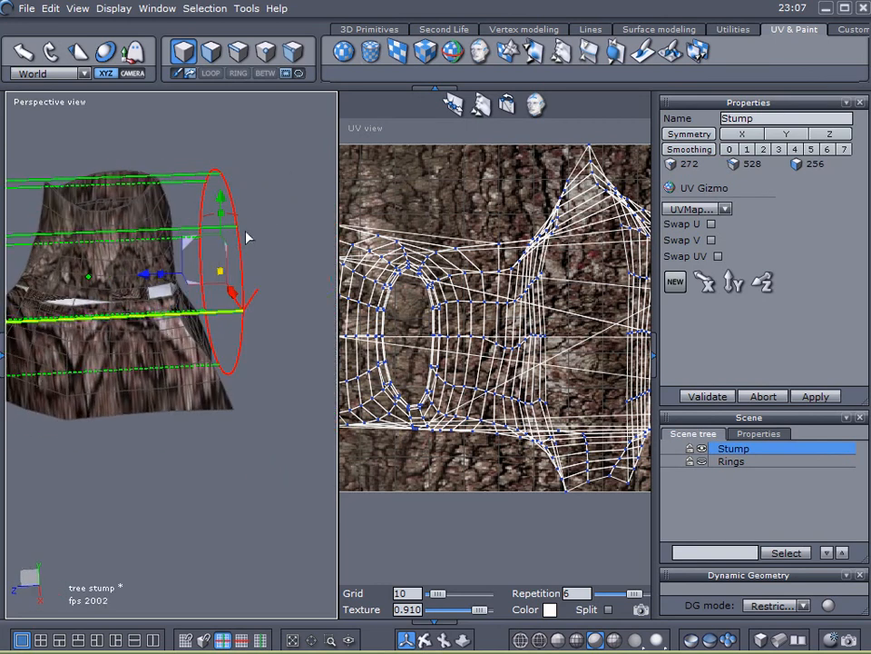
{"action": "left_click_drag", "start_coordinate": [232, 213], "coordinate": [263, 277]}
{"action": "middle_click_drag", "start_coordinate": [180, 335], "coordinate": [156, 434]}
{"action": "left_click_drag", "start_coordinate": [236, 334], "coordinate": [128, 295]}
{"action": "right_click_drag", "start_coordinate": [117, 429], "coordinate": [250, 245]}
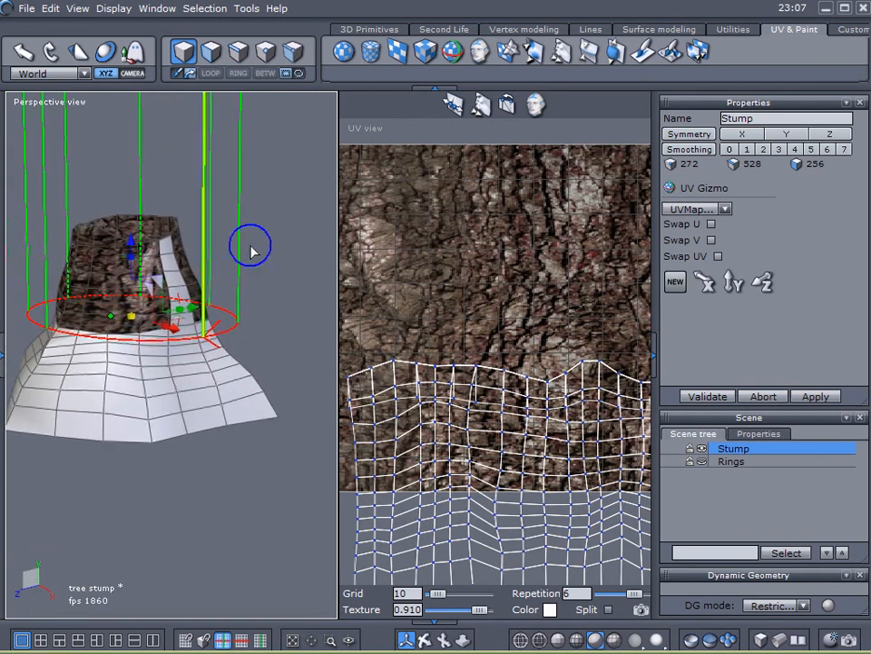
- Lower the cylindrical UV gizmo to the stump's base so the bark projection covers the whole trunk
{"action": "left_click_drag", "start_coordinate": [129, 255], "coordinate": [131, 379]}
{"action": "right_click_drag", "start_coordinate": [175, 341], "coordinate": [300, 322]}
{"action": "right_click_drag", "start_coordinate": [192, 313], "coordinate": [228, 323]}
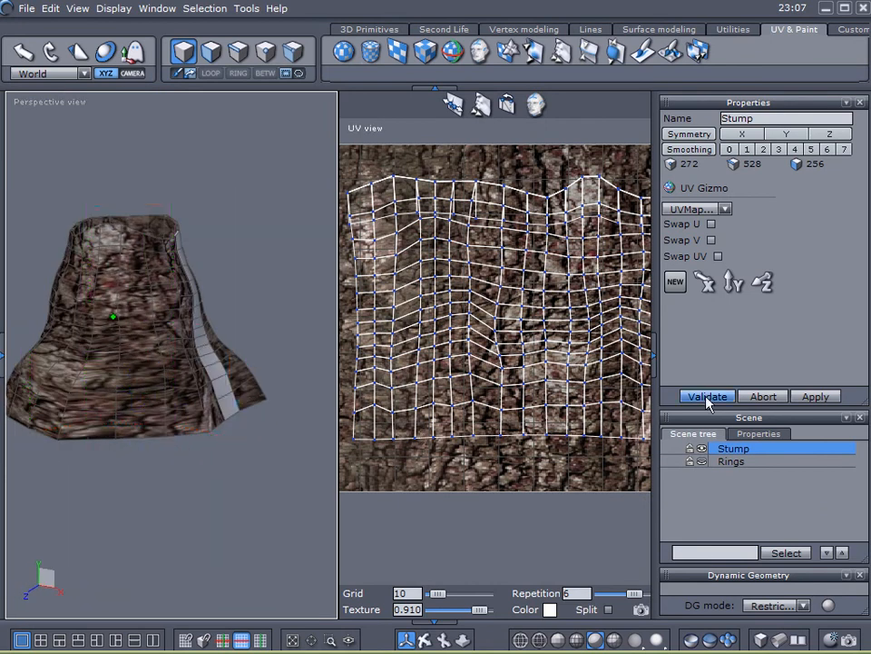
- Align the stump's cylindrical UV mapping to the Y axis and widen the perspective view
{"action": "left_click", "coordinate": [732, 283]}
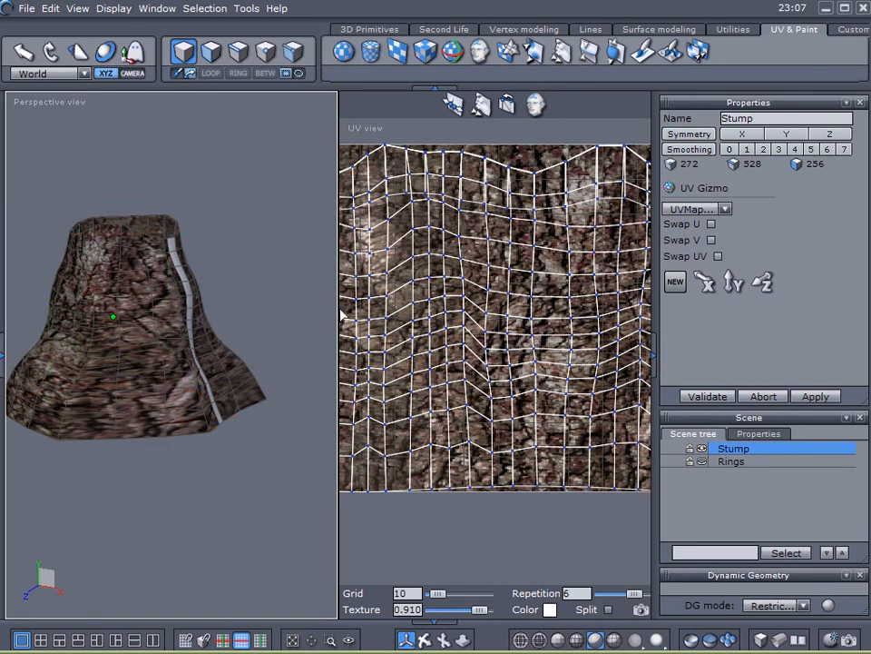
{"action": "left_click_drag", "start_coordinate": [337, 510], "coordinate": [417, 513]}
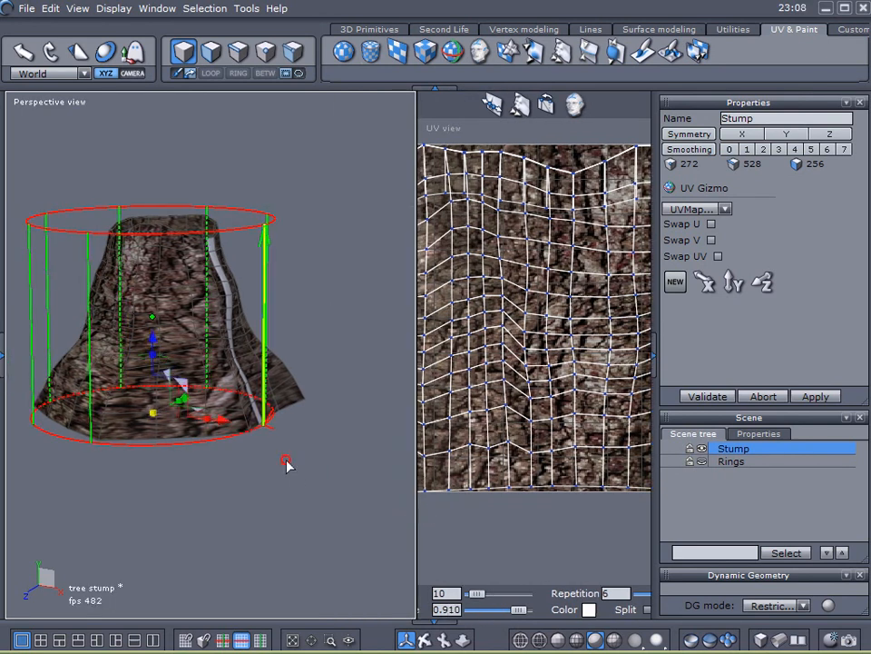
- Try the X and Z axis alignments for the stump's cylindrical UV mapping, and return it to the Y axis
{"action": "left_click", "coordinate": [714, 286]}
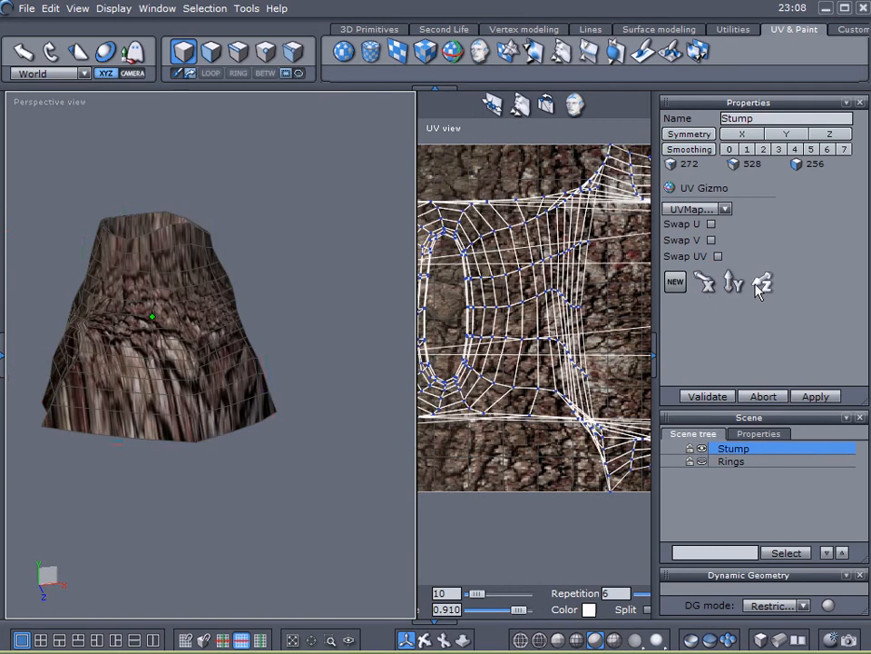
{"action": "left_click", "coordinate": [764, 284]}
{"action": "middle_click_drag", "start_coordinate": [238, 325], "coordinate": [445, 358]}
{"action": "left_click", "coordinate": [730, 289]}
{"action": "left_click", "coordinate": [732, 287]}
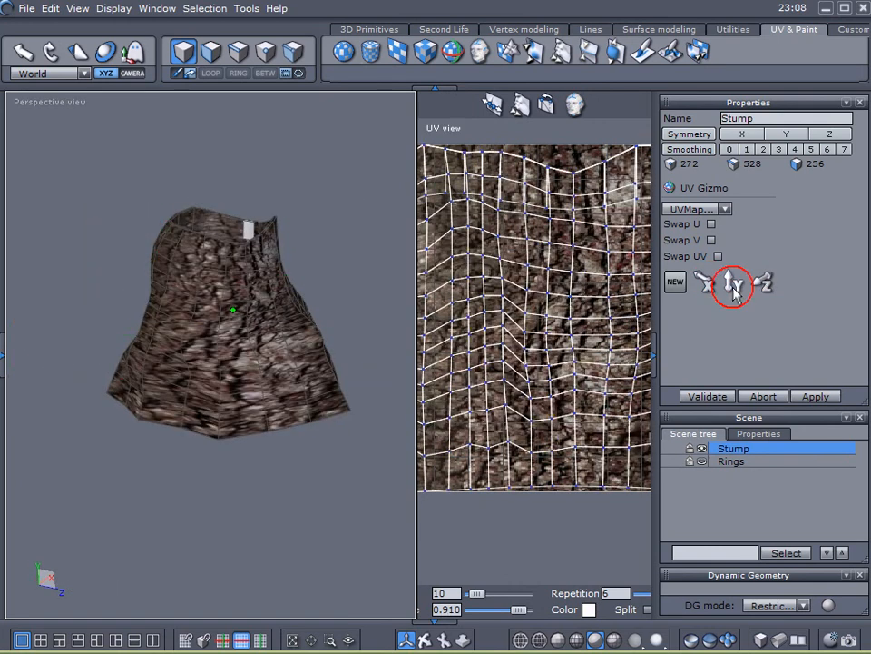
{"action": "middle_click_drag", "start_coordinate": [278, 304], "coordinate": [11, 301]}
{"action": "middle_click_drag", "start_coordinate": [199, 354], "coordinate": [155, 380]}
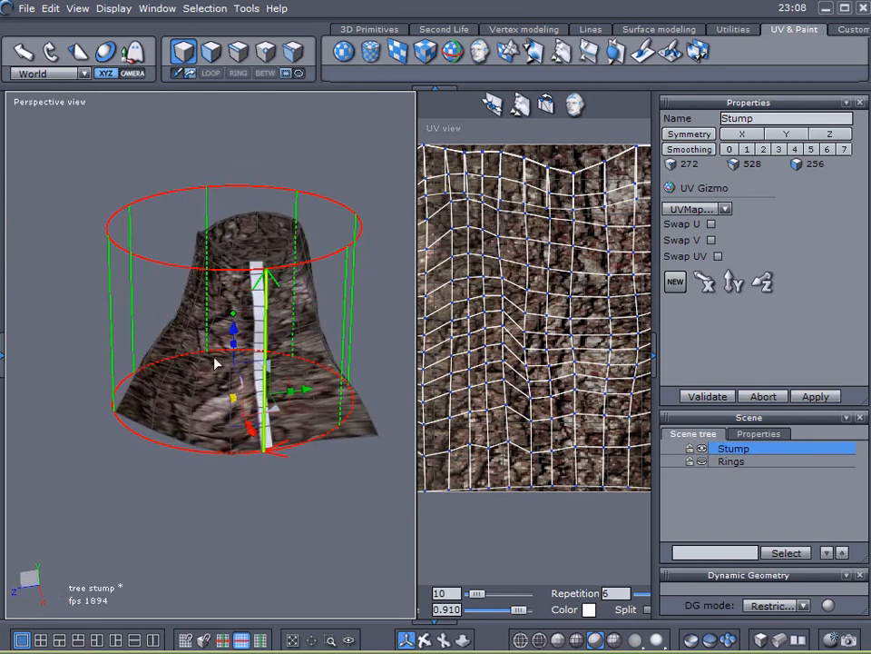